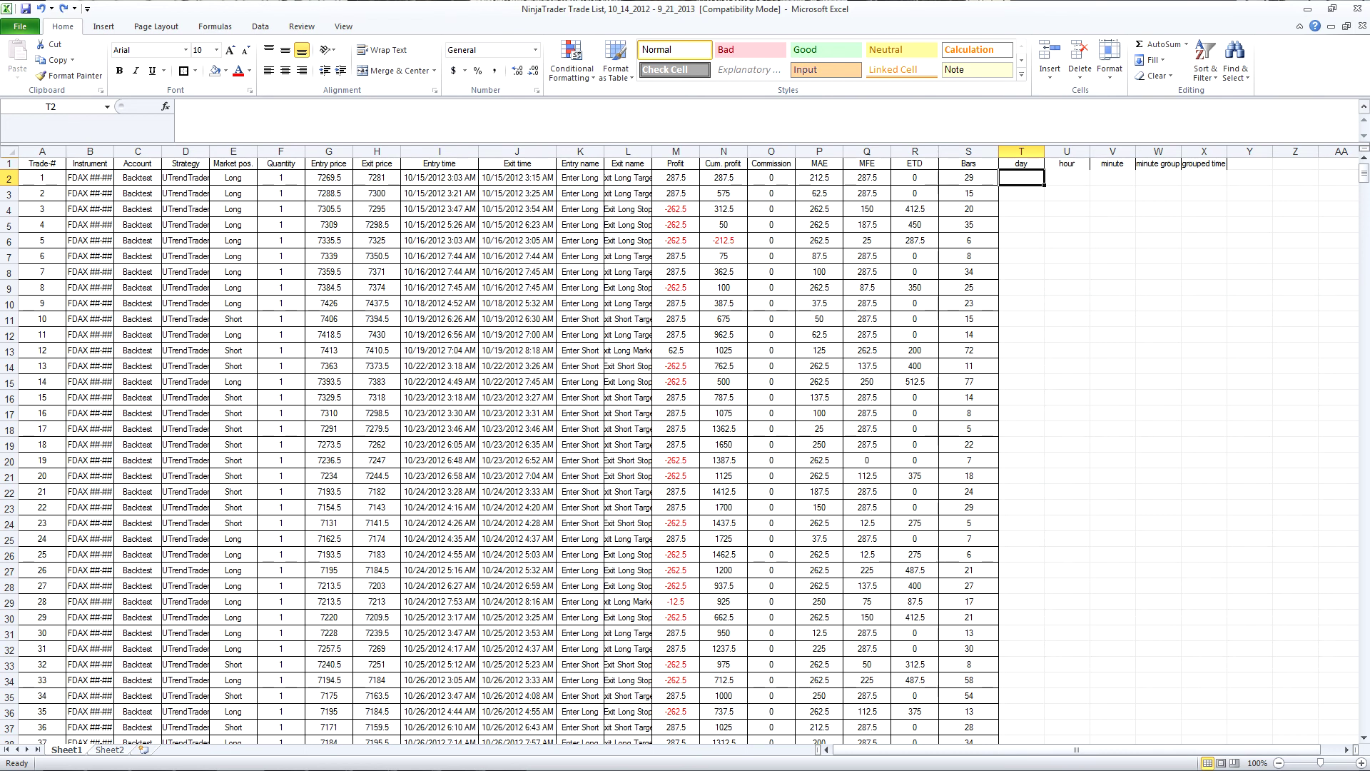
- Enter the formula =weekday(i2,2) in T2 to get the day number from the first trade's entry time
type("=weekday(")
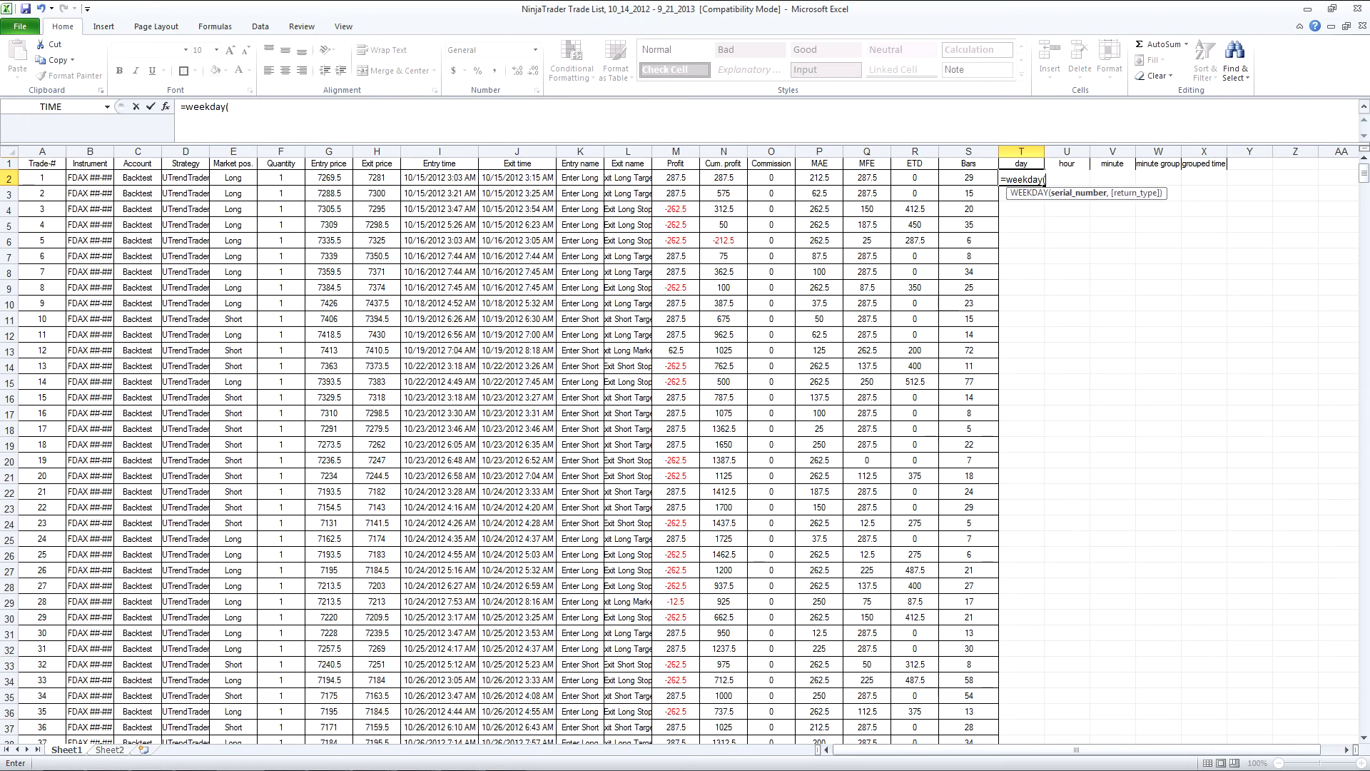
type("i2")
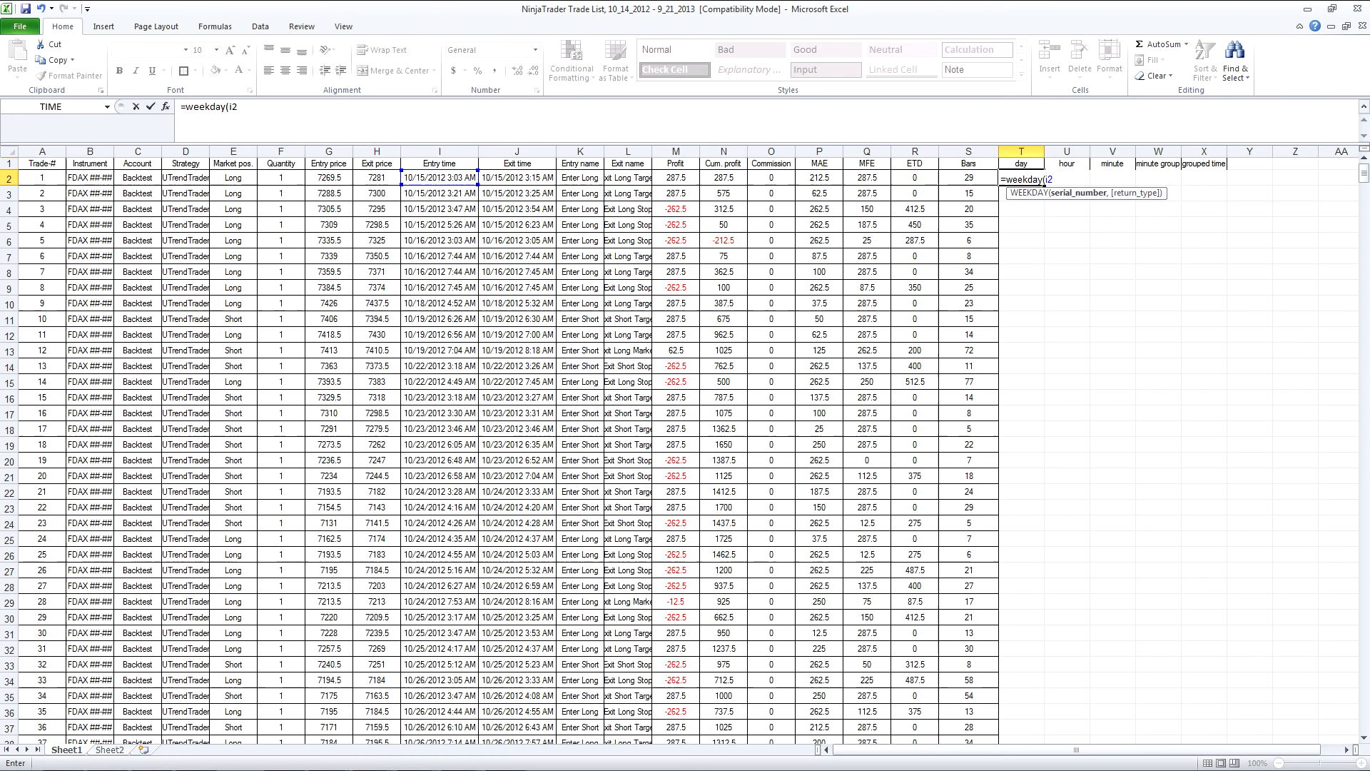
type(",2")
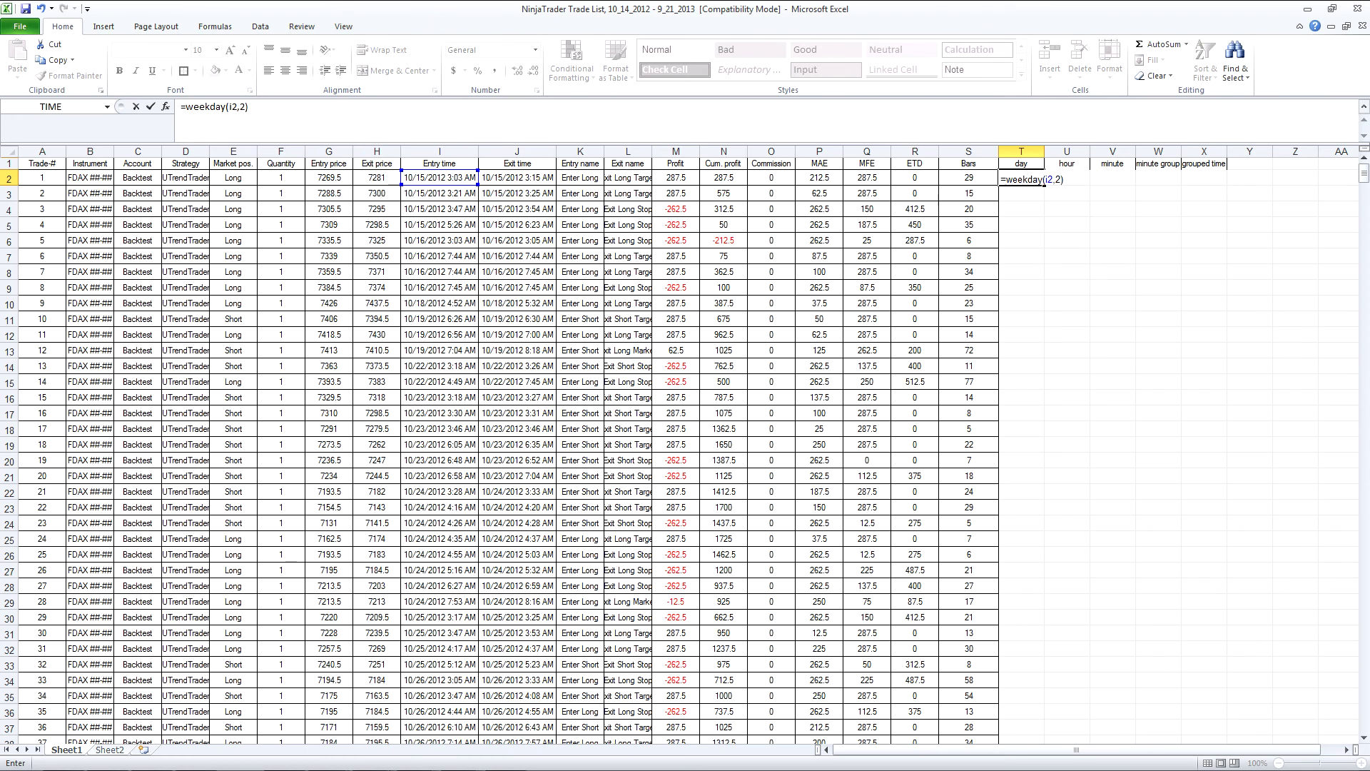
key("Return")
- Enter the formula =hour(i2) in U2 to extract the hour of the first trade's entry time
key("Up")
key("Right")
type("=hour(")
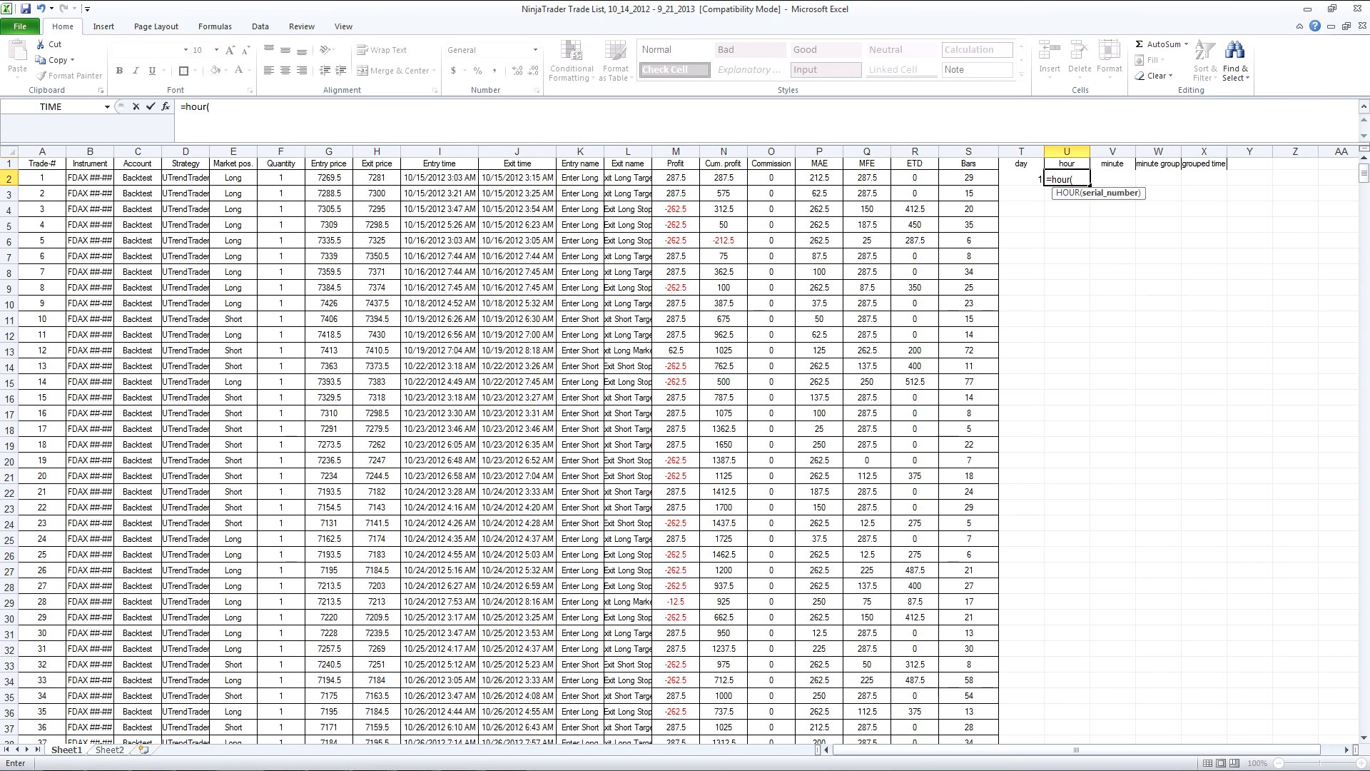
type("i2)")
key("Return")
- Enter the formula =minute(i2) in V2 to extract the minute of the first trade's entry time
key("Up")
key("Right")
type("=")
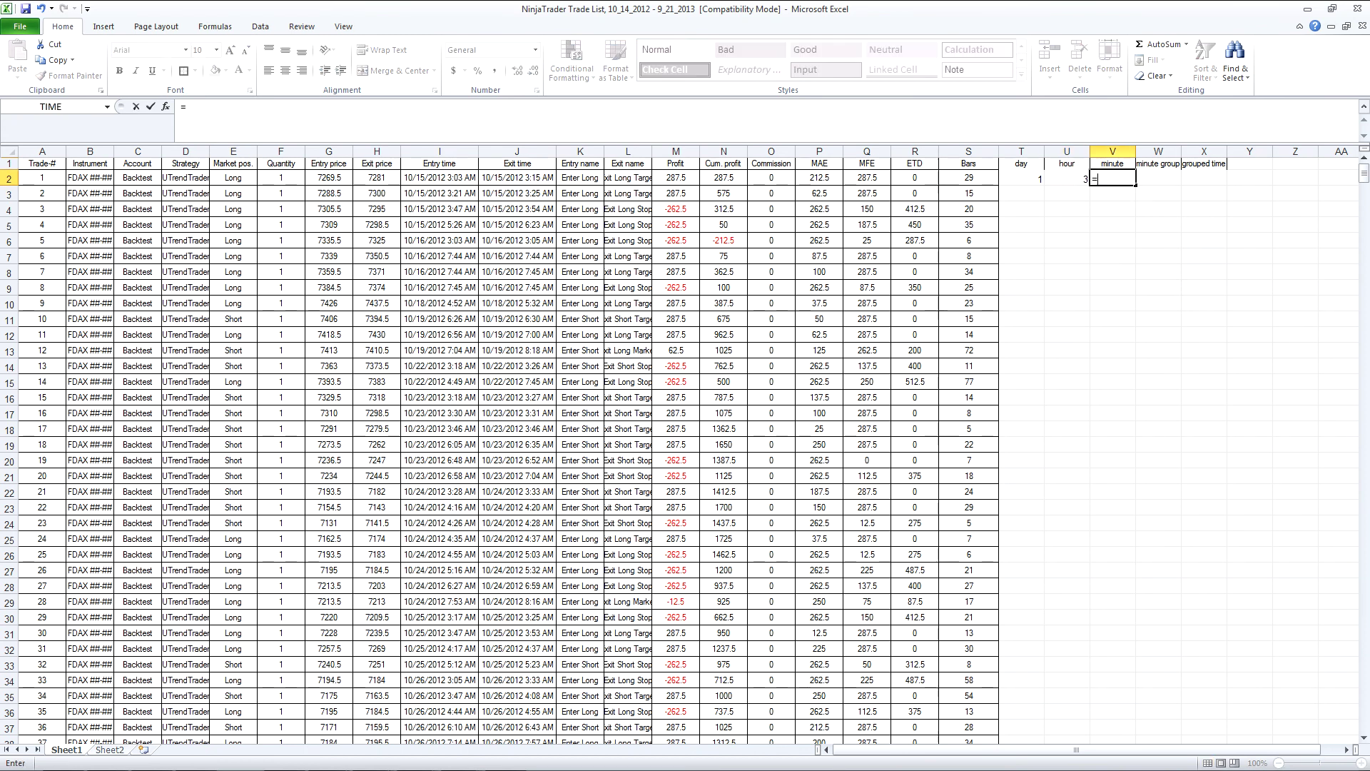
type("minute(")
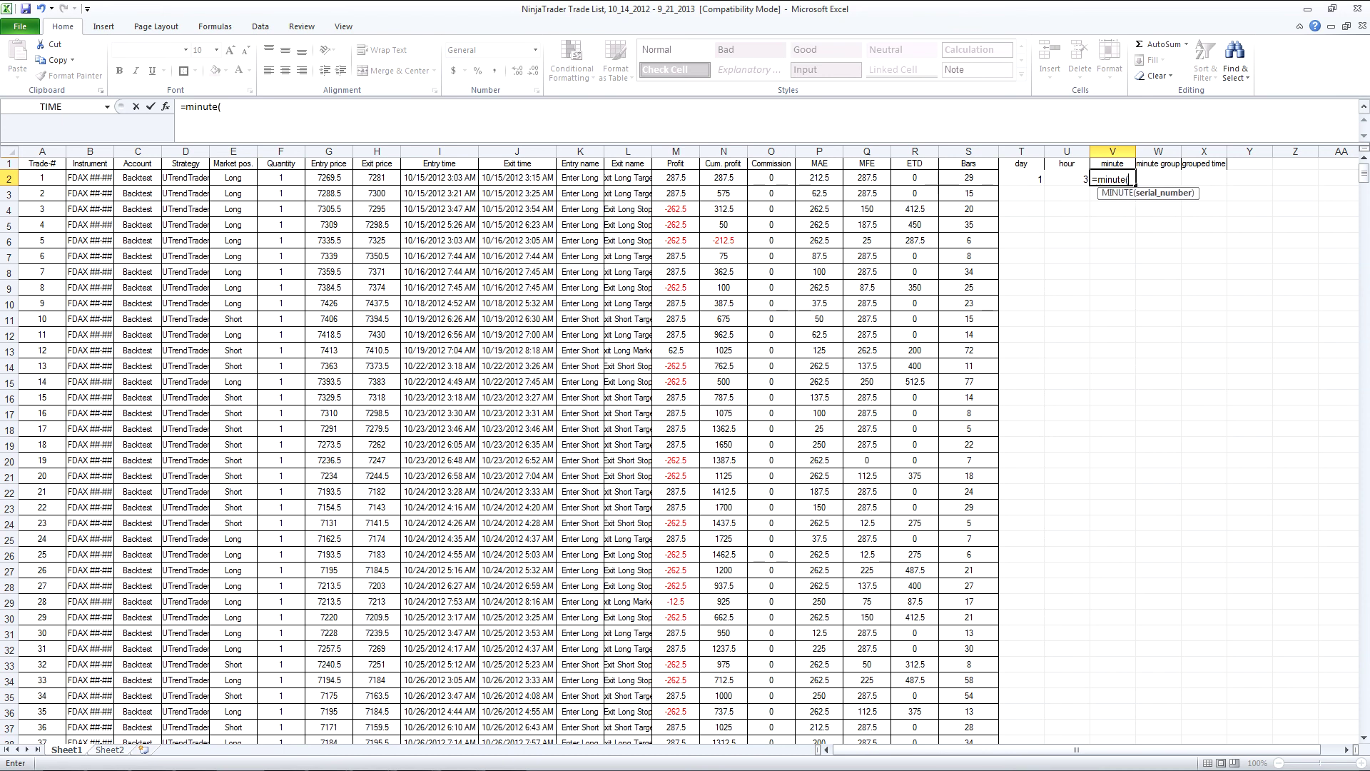
type("i2)")
key("Return")
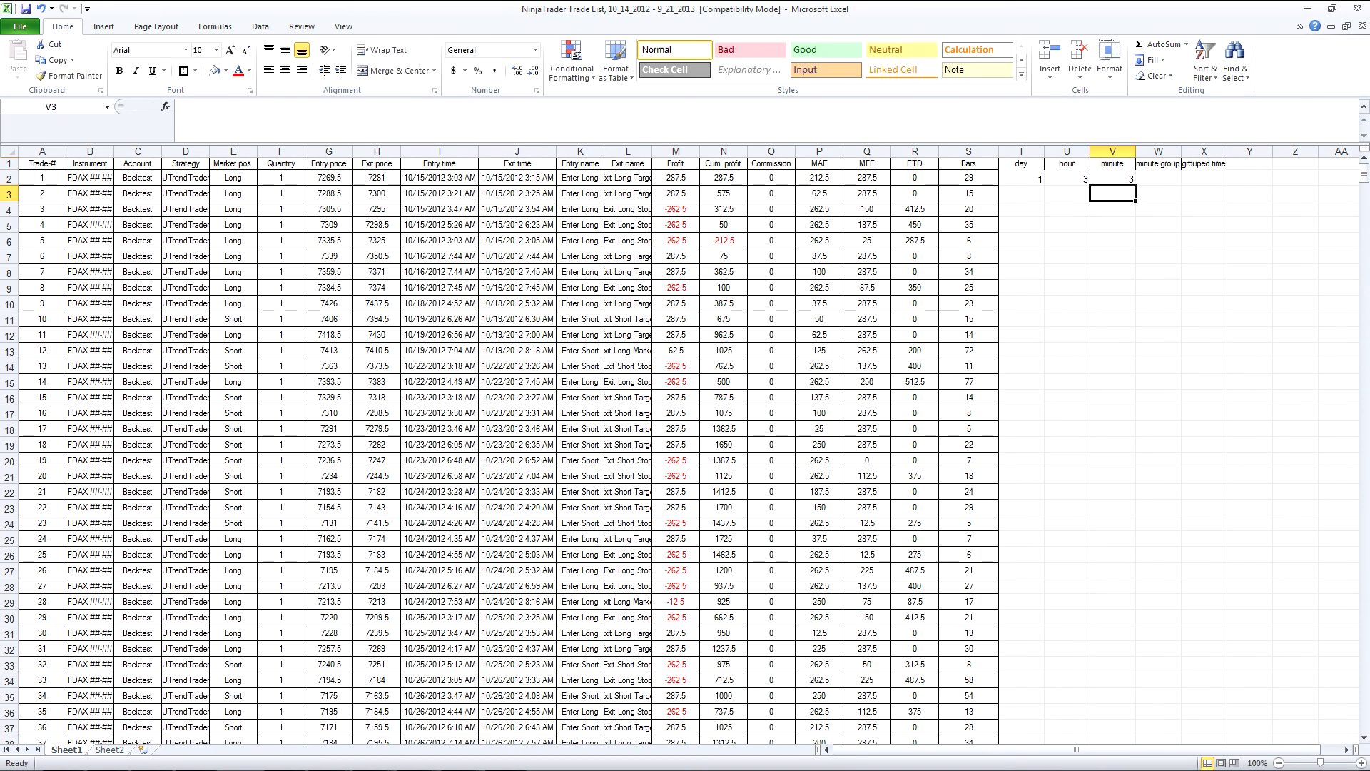
- Enter =FLOOR.PRECISE(V2,15) in W2 to round the minute down to its 15-minute group
key("Up")
key("Right")
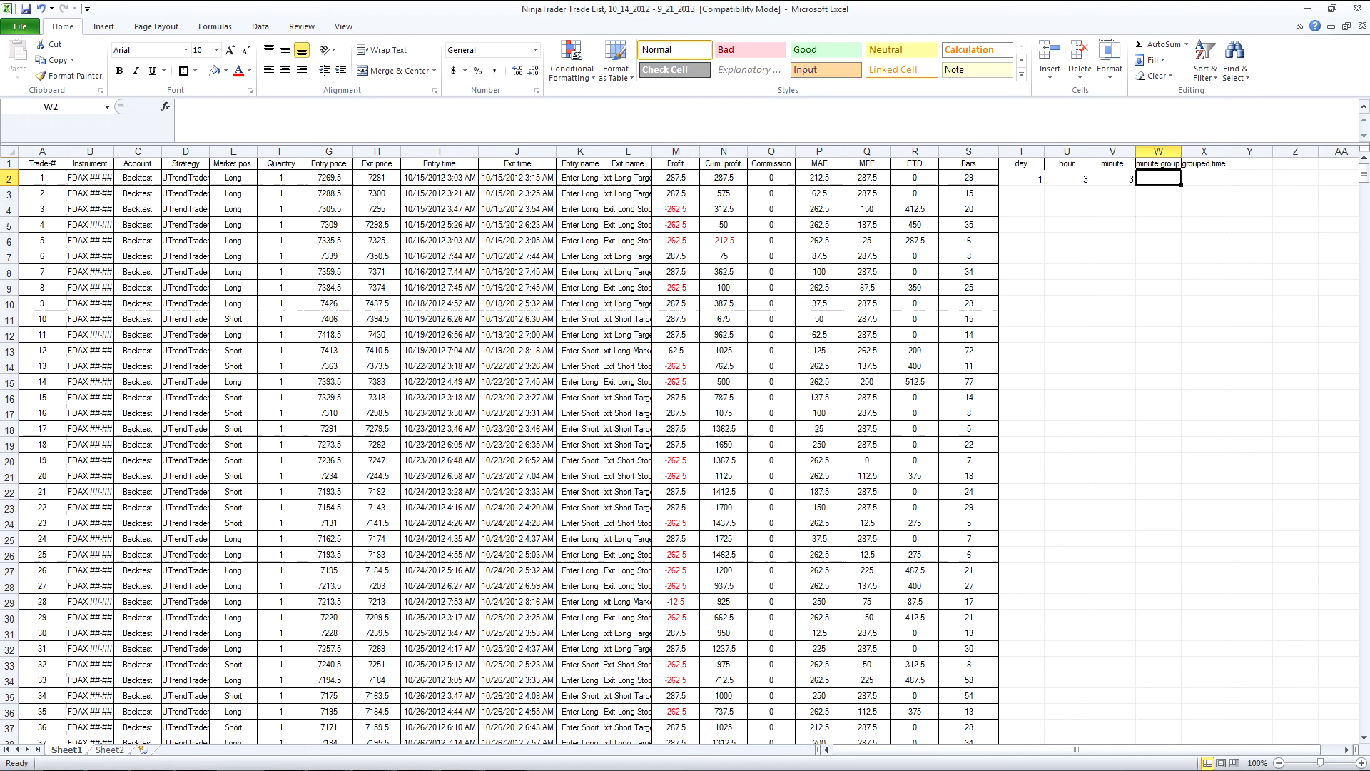
type("=fl")
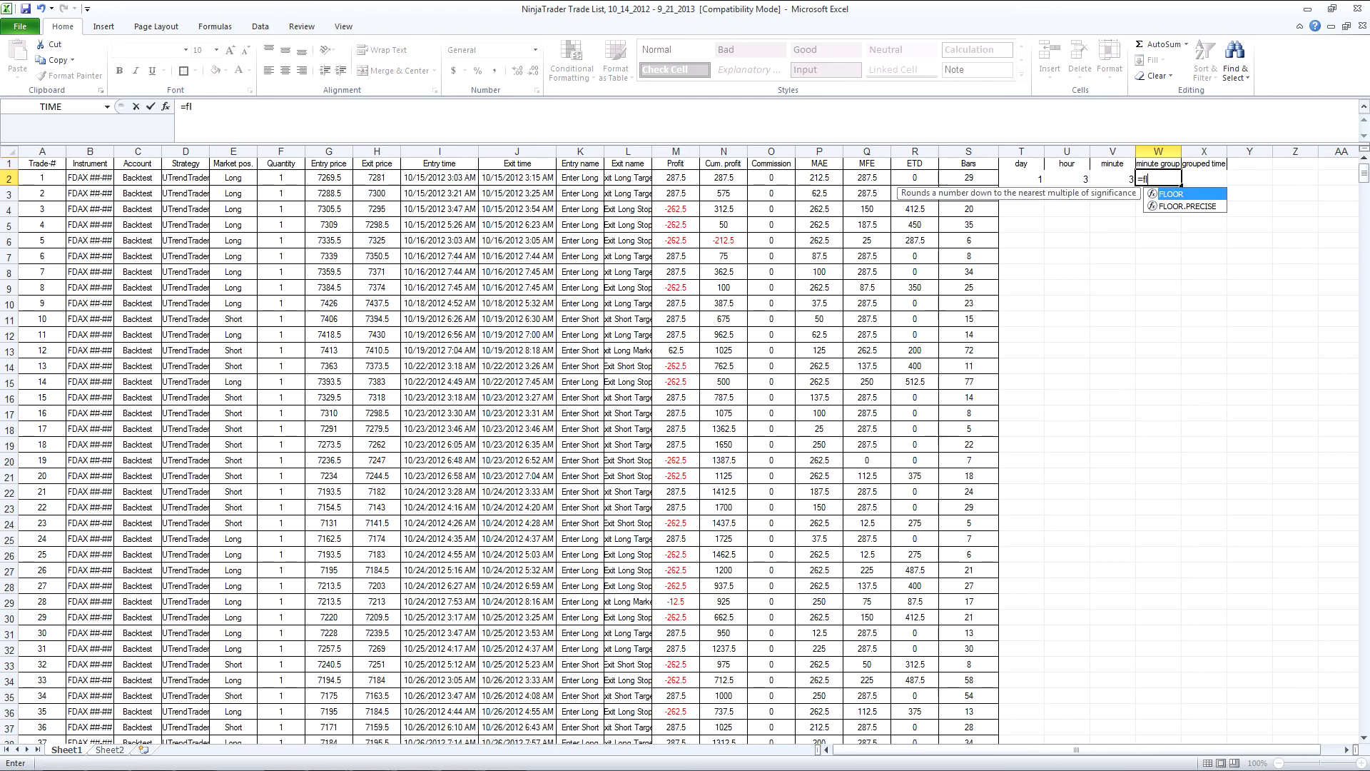
key("Down")
key("Tab")
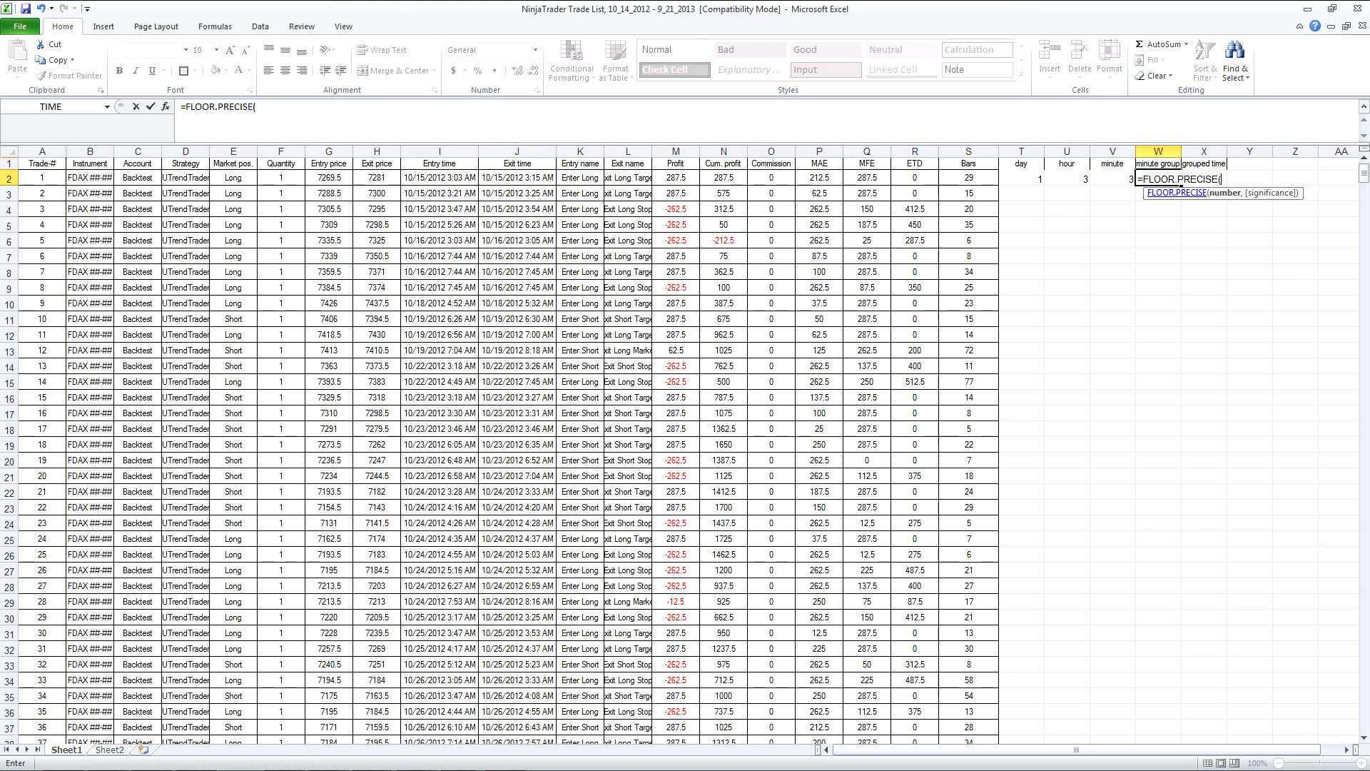
left_click(1112, 179)
type(",15")
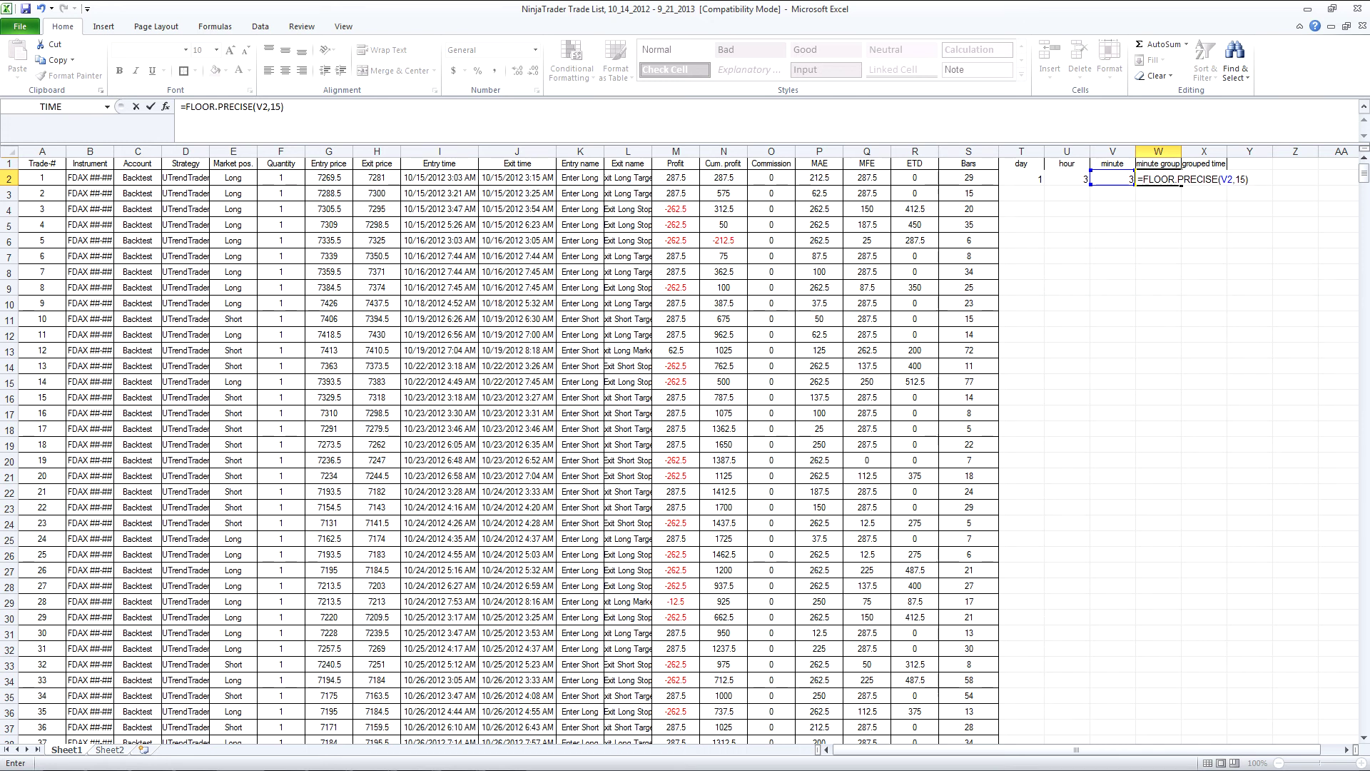
key("Return")
- Enter =time(U2,W2,0) in X2 to build the grouped time from the hour and minute group
key("Up")
key("Right")
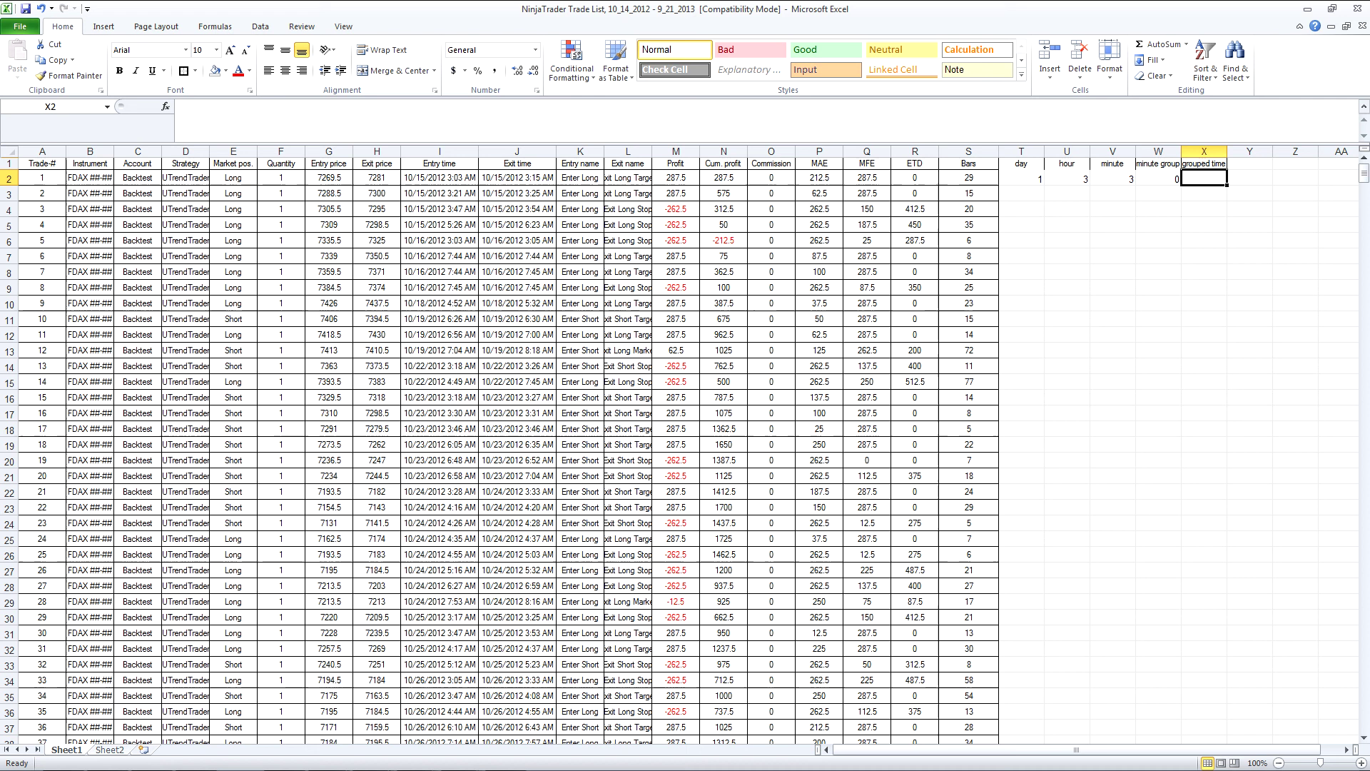
type("=t")
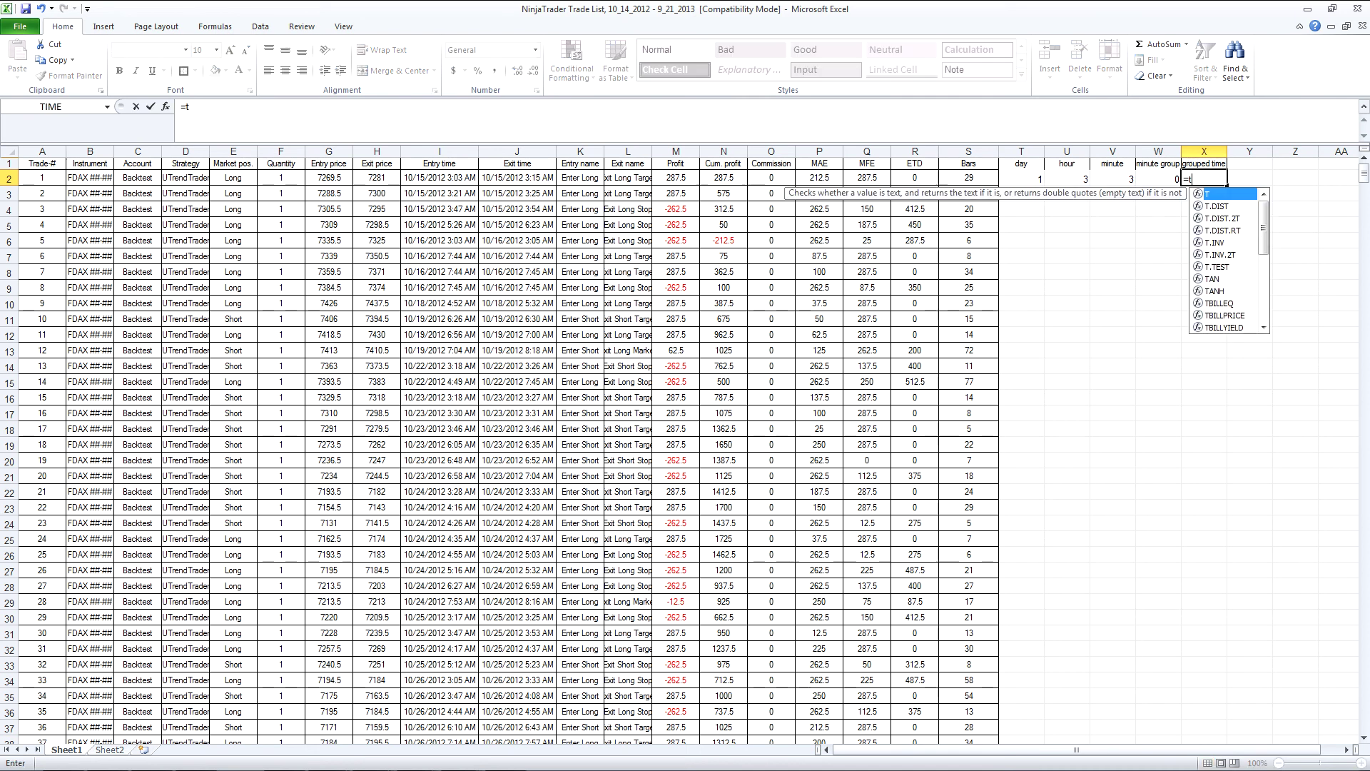
type("ime(")
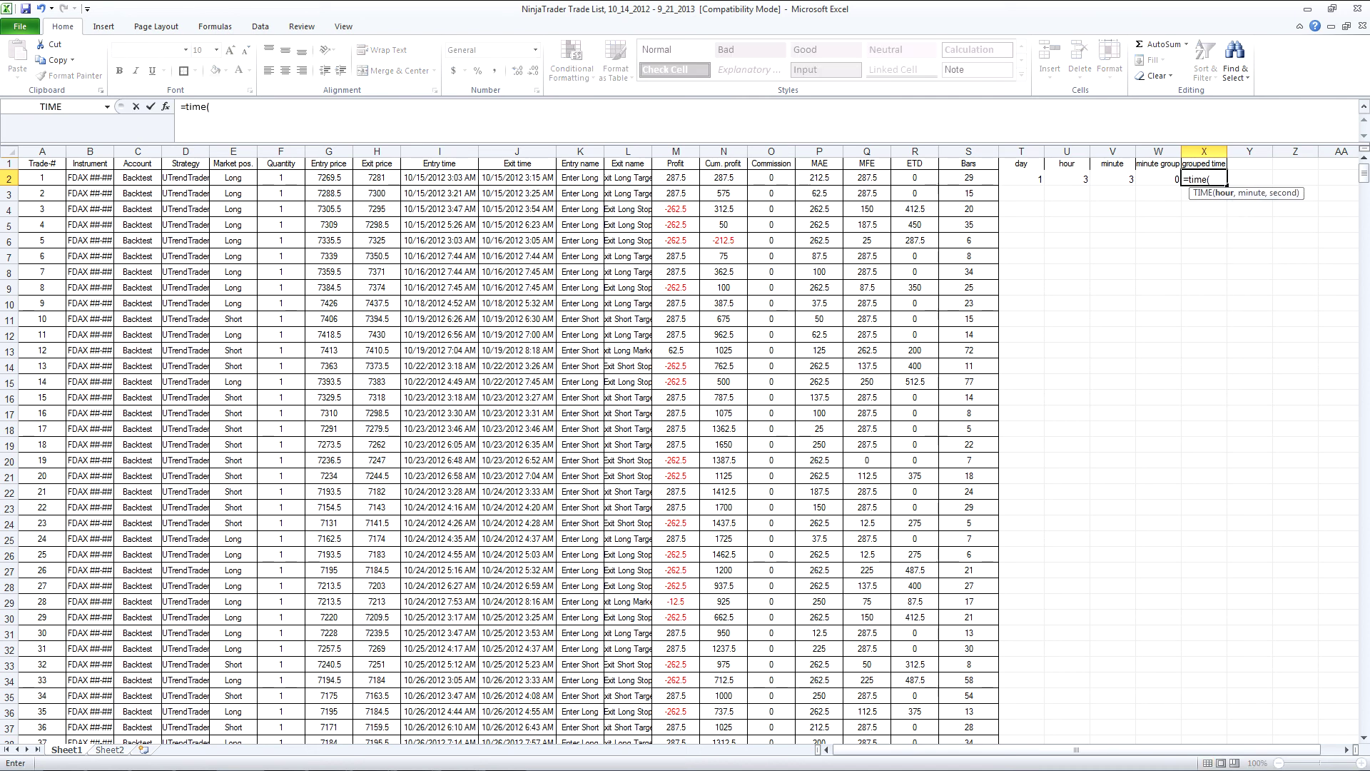
key("Left")
key("Left")
key("Left")
type(",")
key("Left")
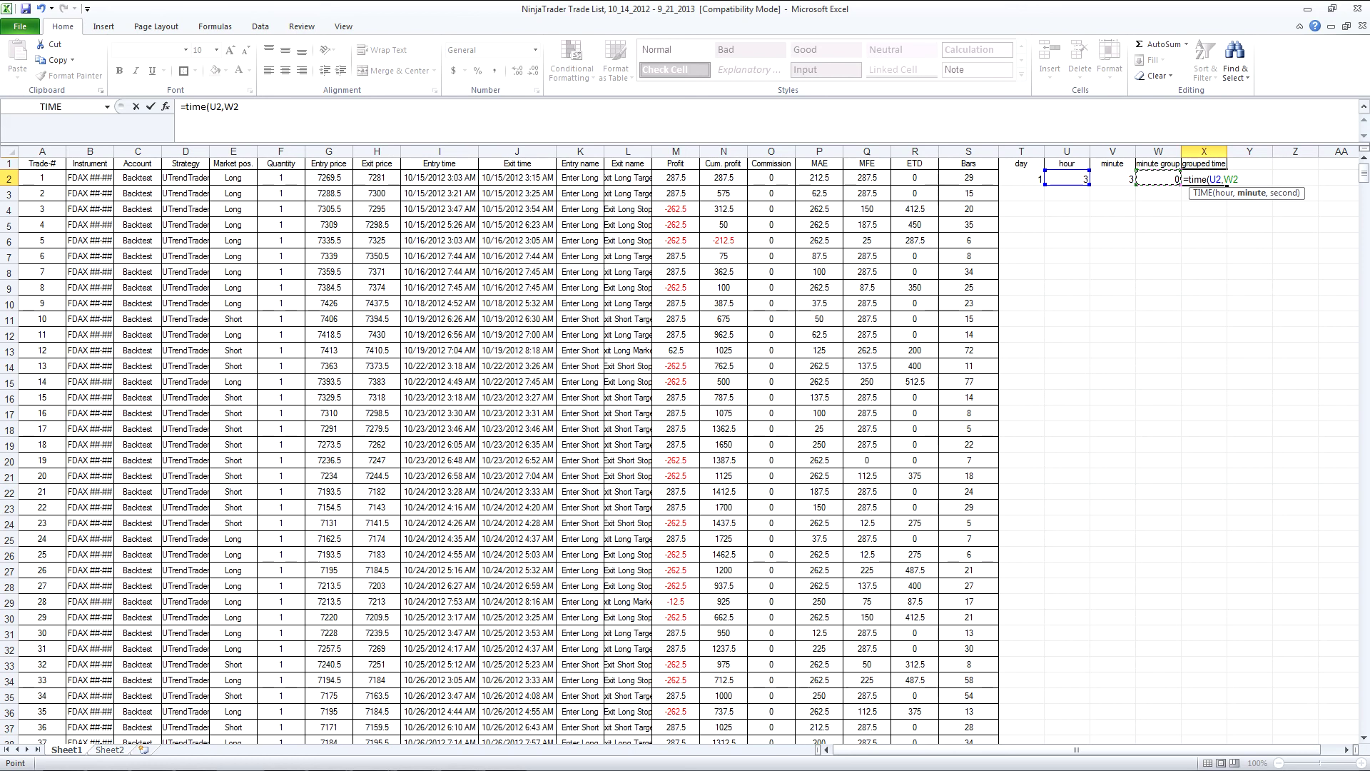
type(",0")
key("Return")
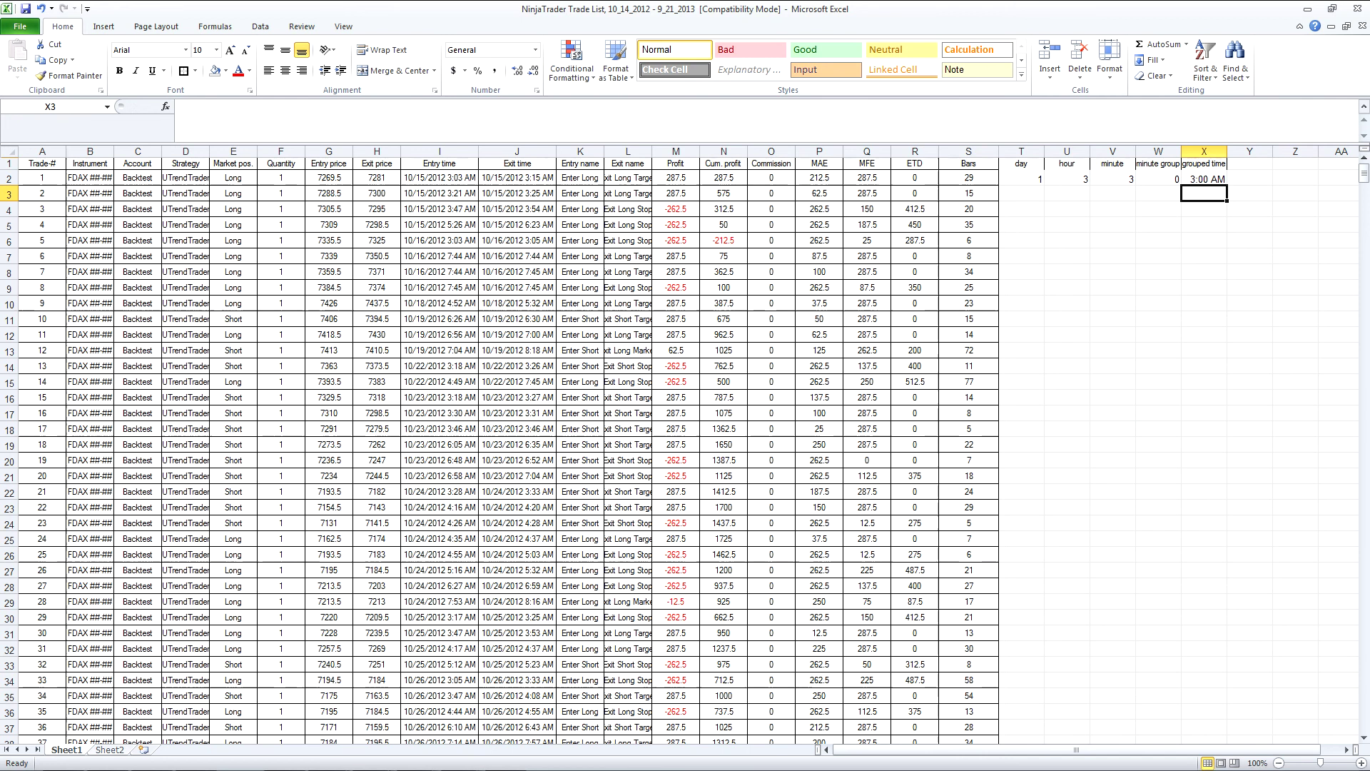
- Fill the day, hour, minute, minute group and grouped time formulas in T2:X2 down through all trade rows
left_click_drag(1028, 178, 1207, 179)
double_click(1227, 184)
left_click(1296, 303)
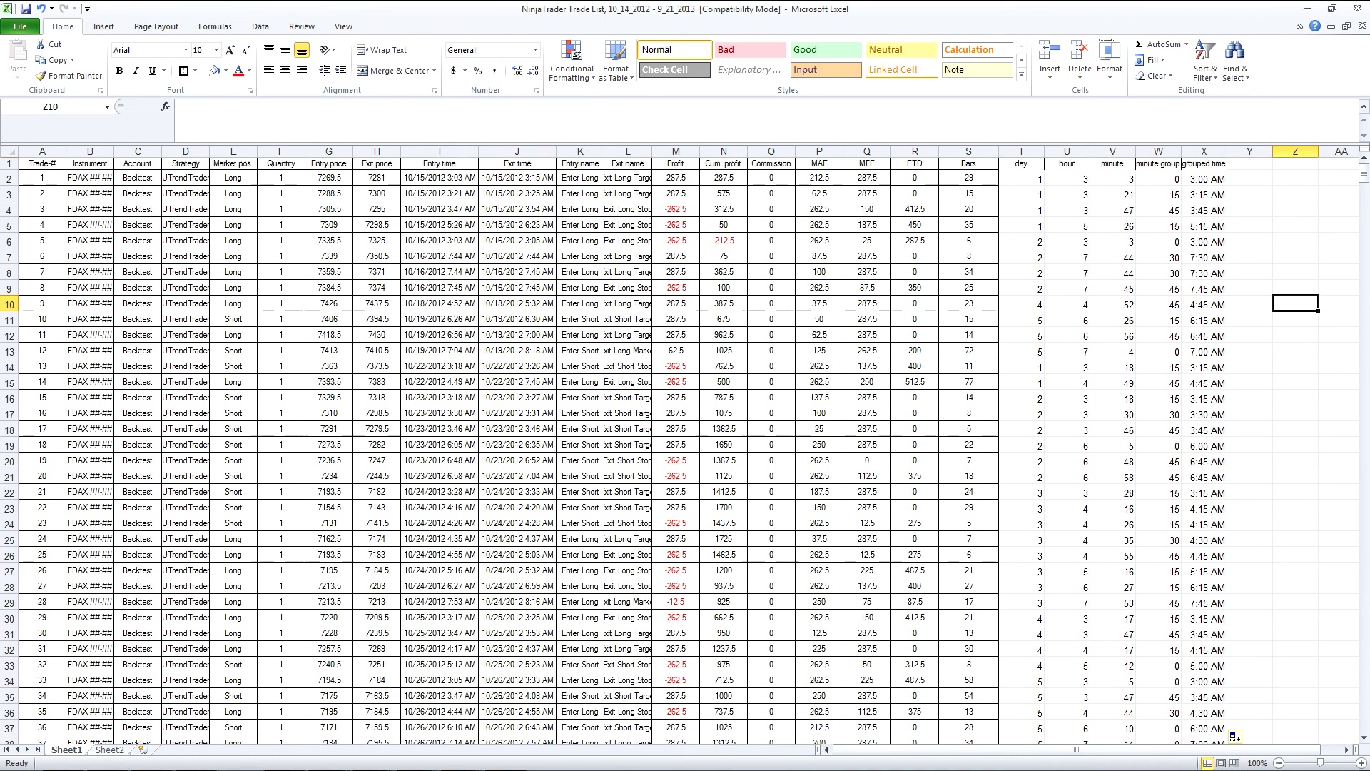
- Create a PivotTable at cell A1 of Sheet2 from the trade data in Sheet1!$A$1:$X$1090
key("ctrl+Page_Down")
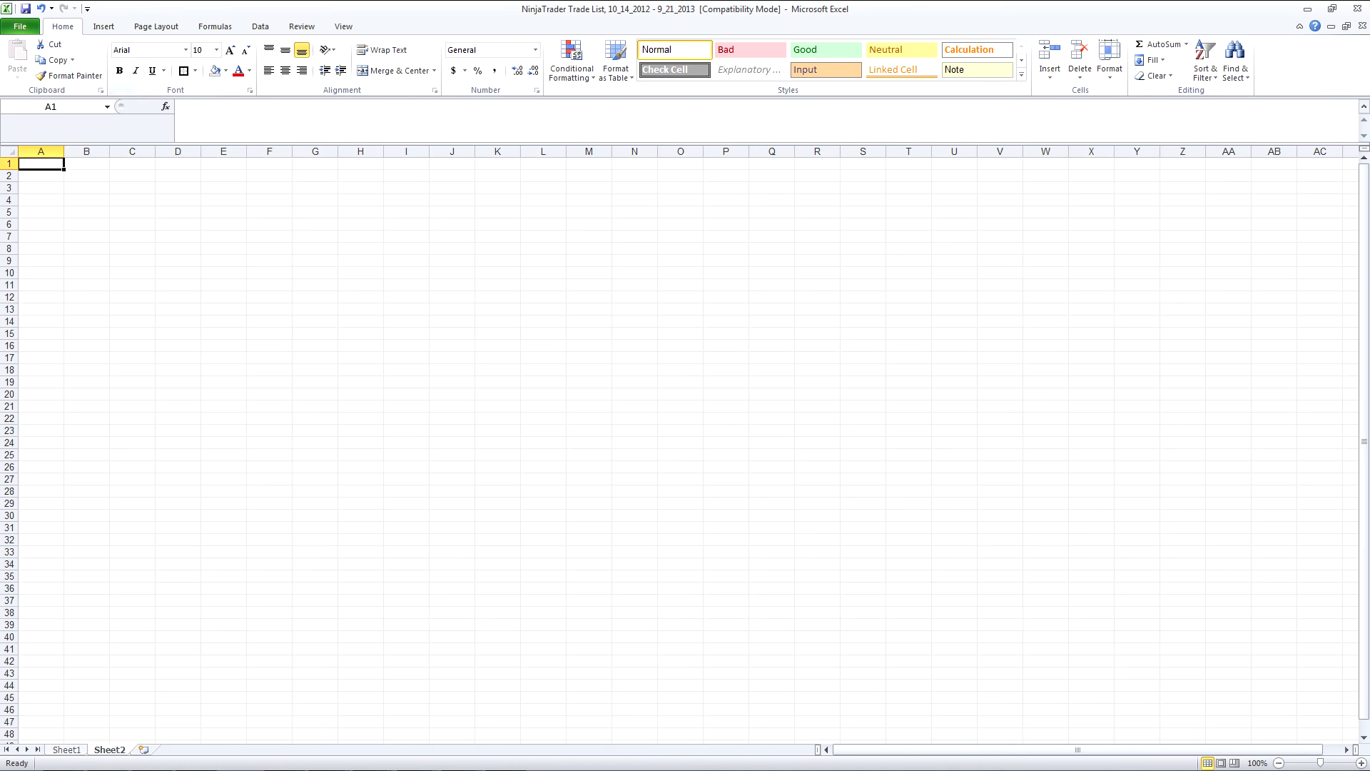
left_click(103, 26)
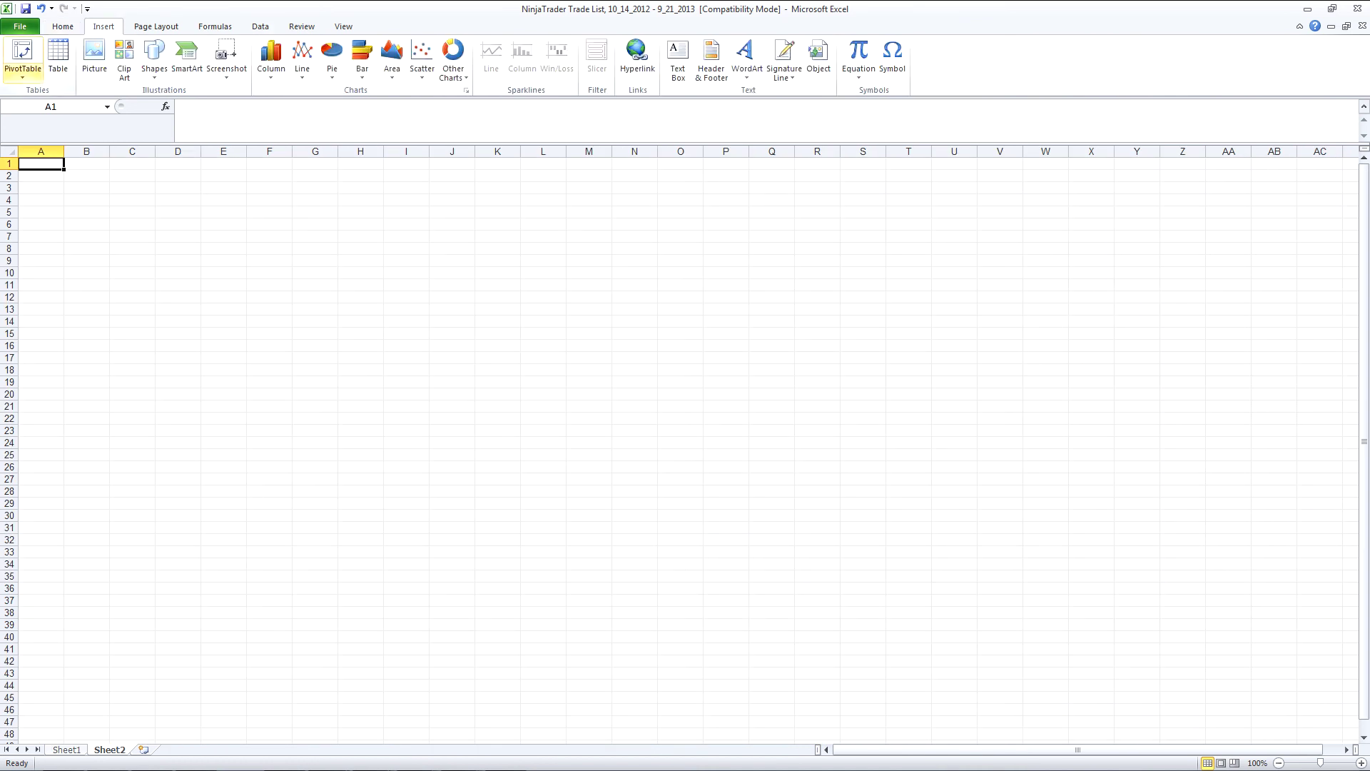
left_click(33, 44)
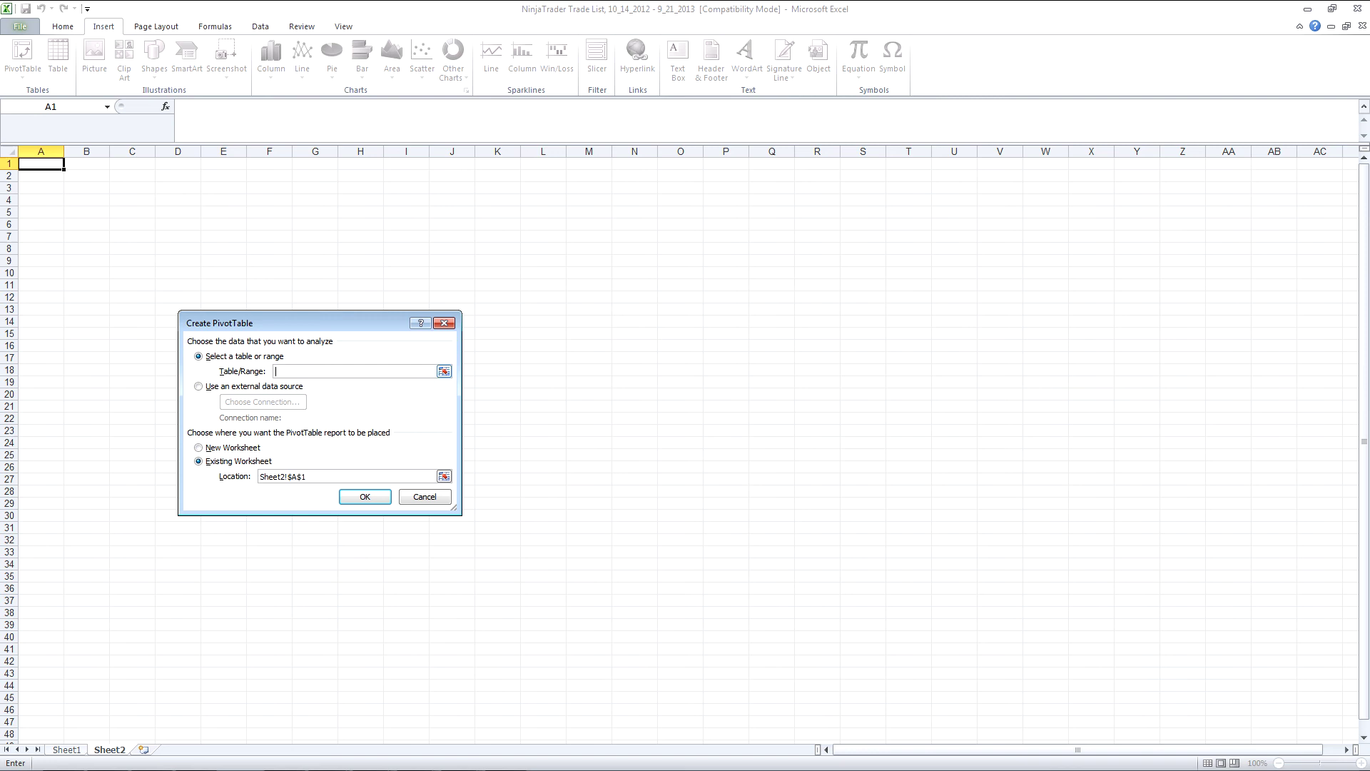
left_click(444, 371)
left_click(66, 751)
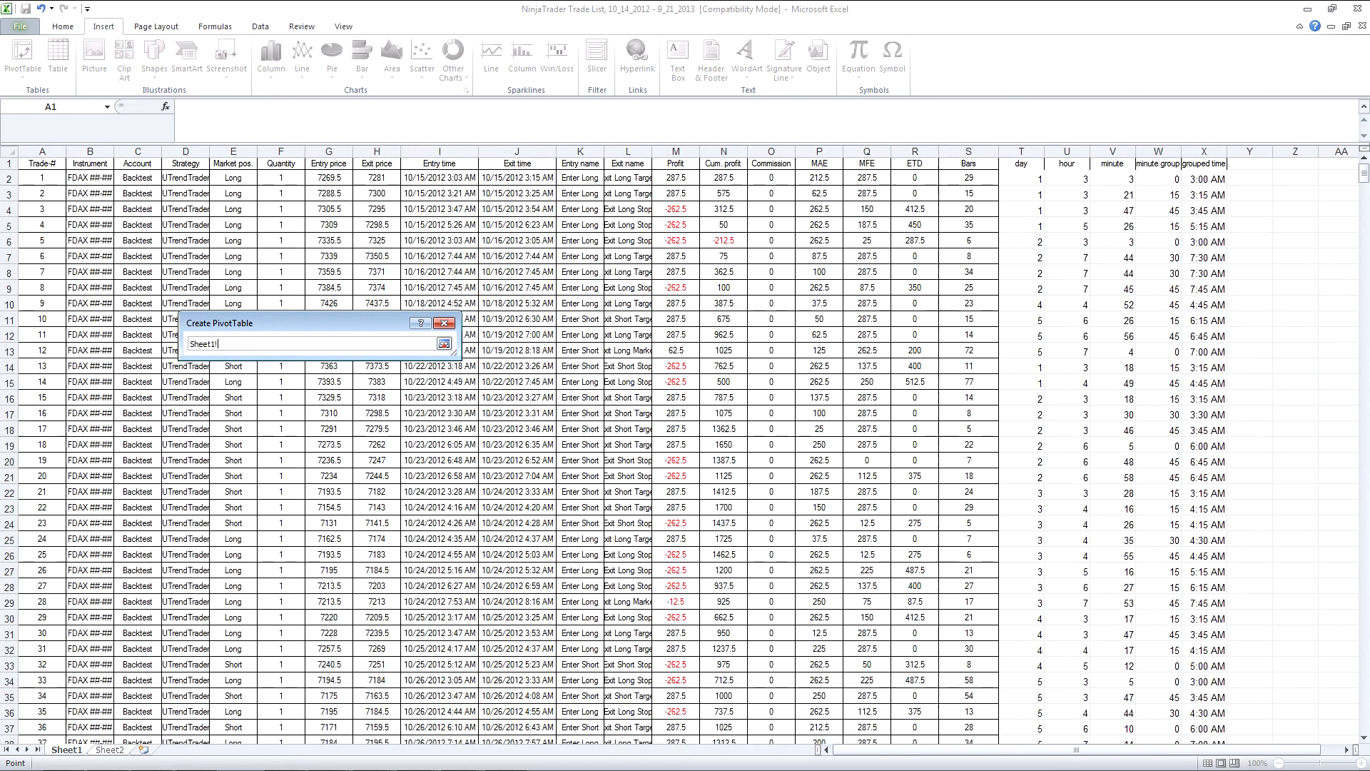
left_click(42, 164)
key("ctrl+shift+Right")
key("ctrl+shift+Down")
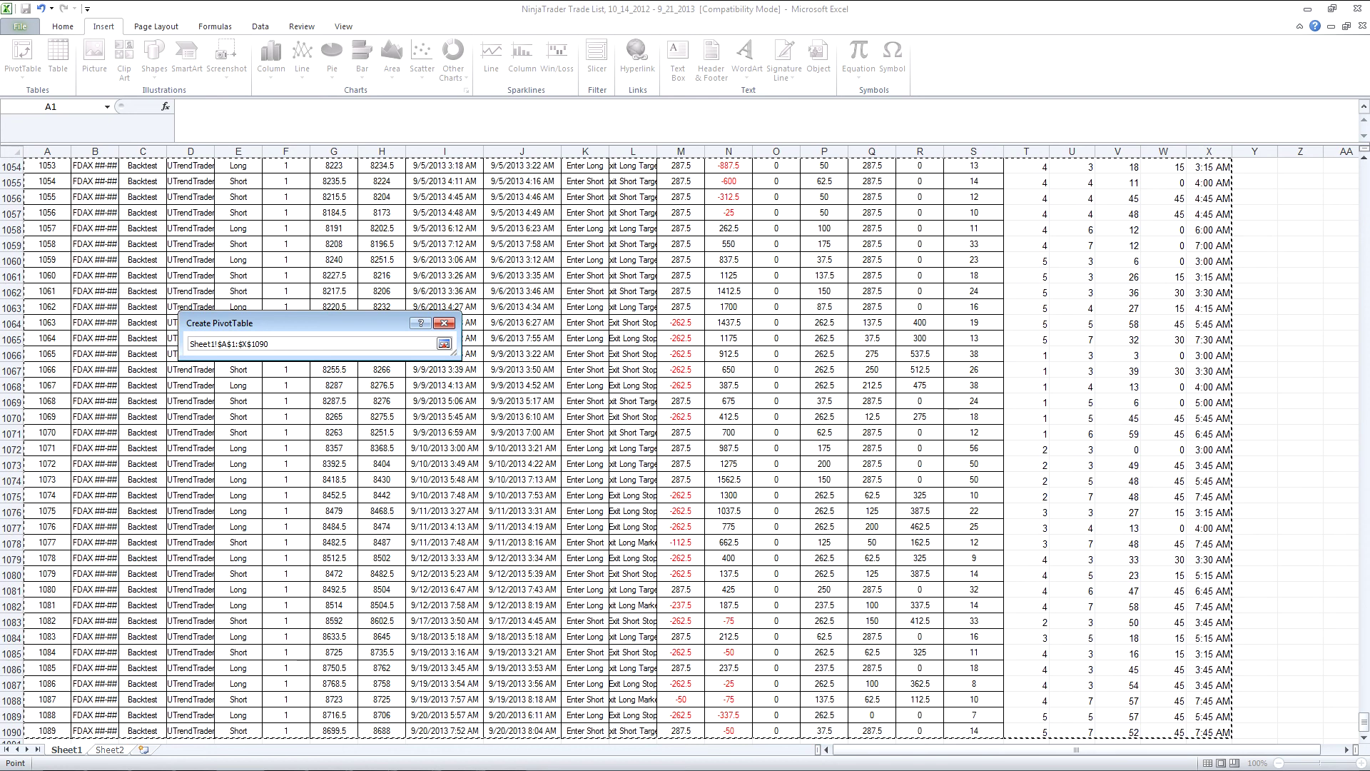
key("Return")
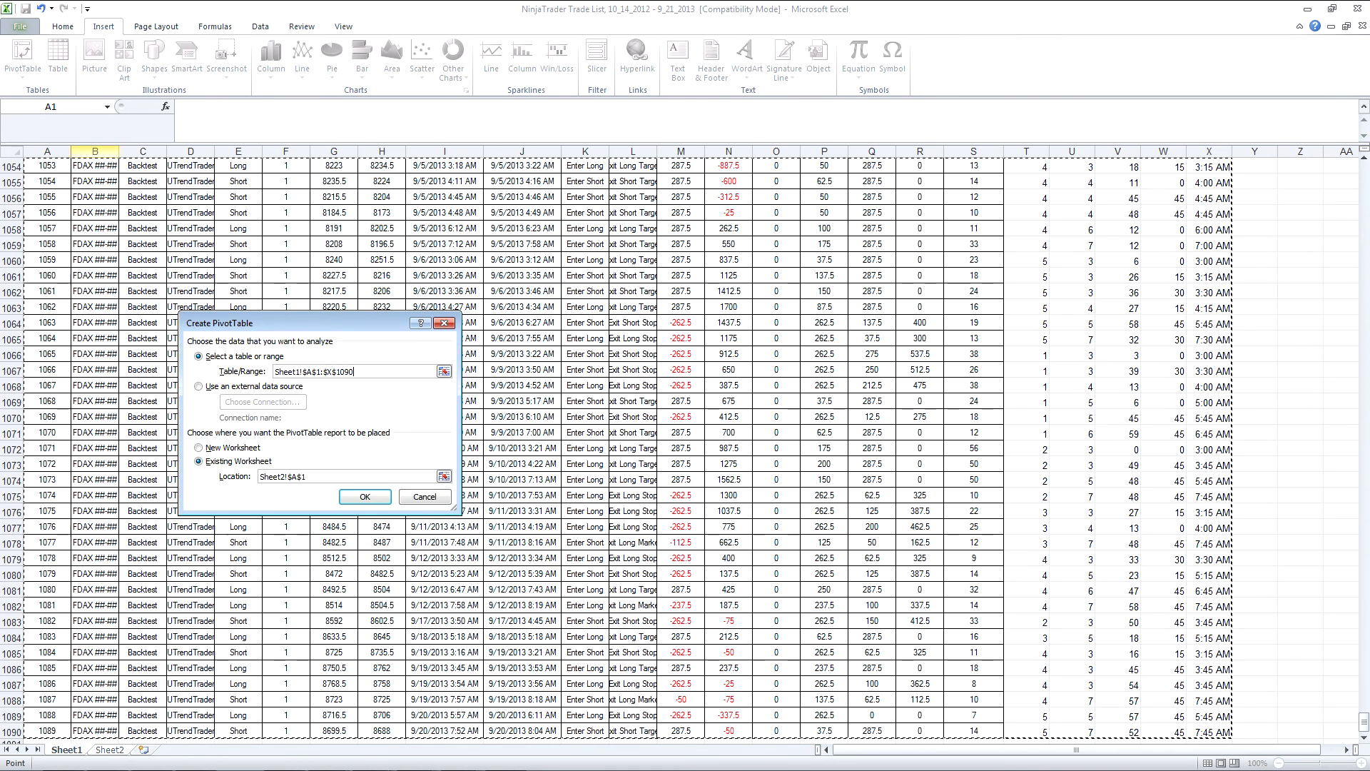
key("Return")
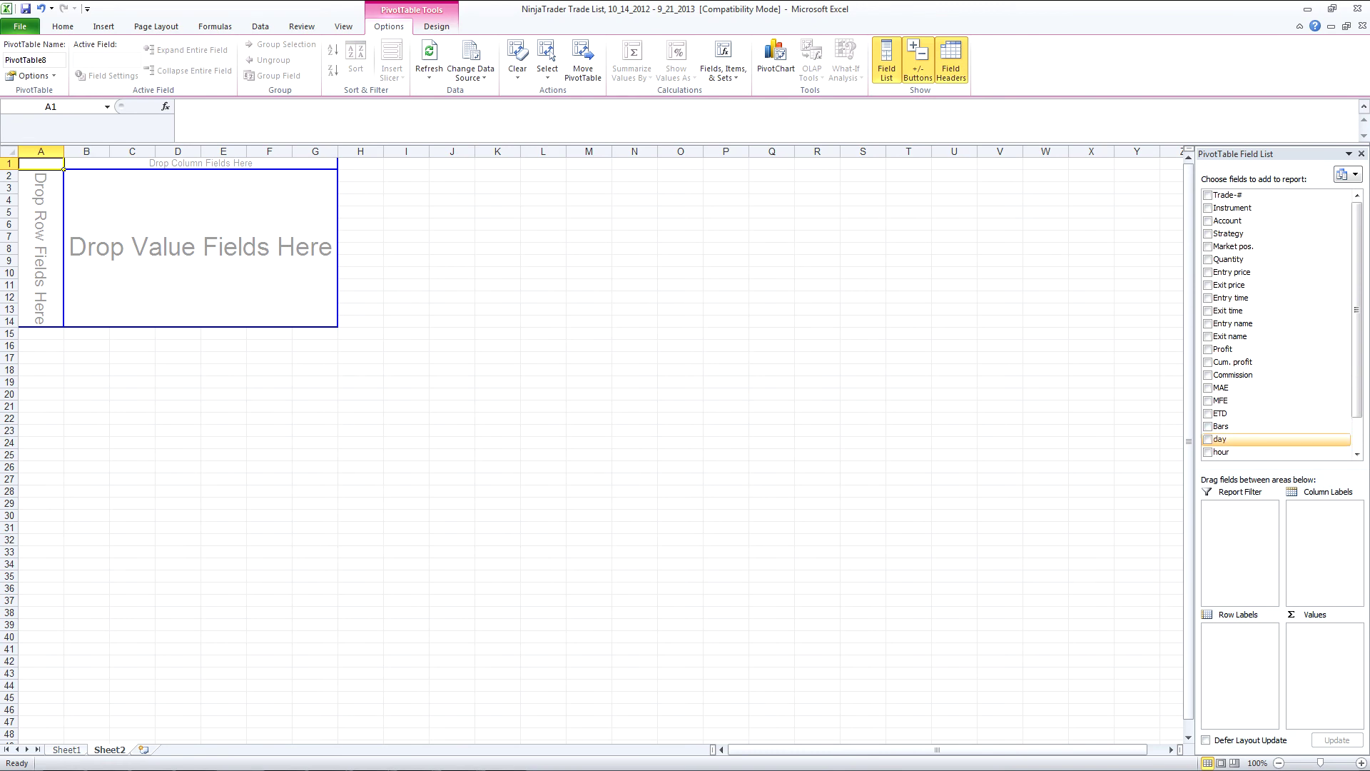
- Set day as the PivotTable's column labels and grouped time as its row labels
scroll(1256, 439, "down", 1)
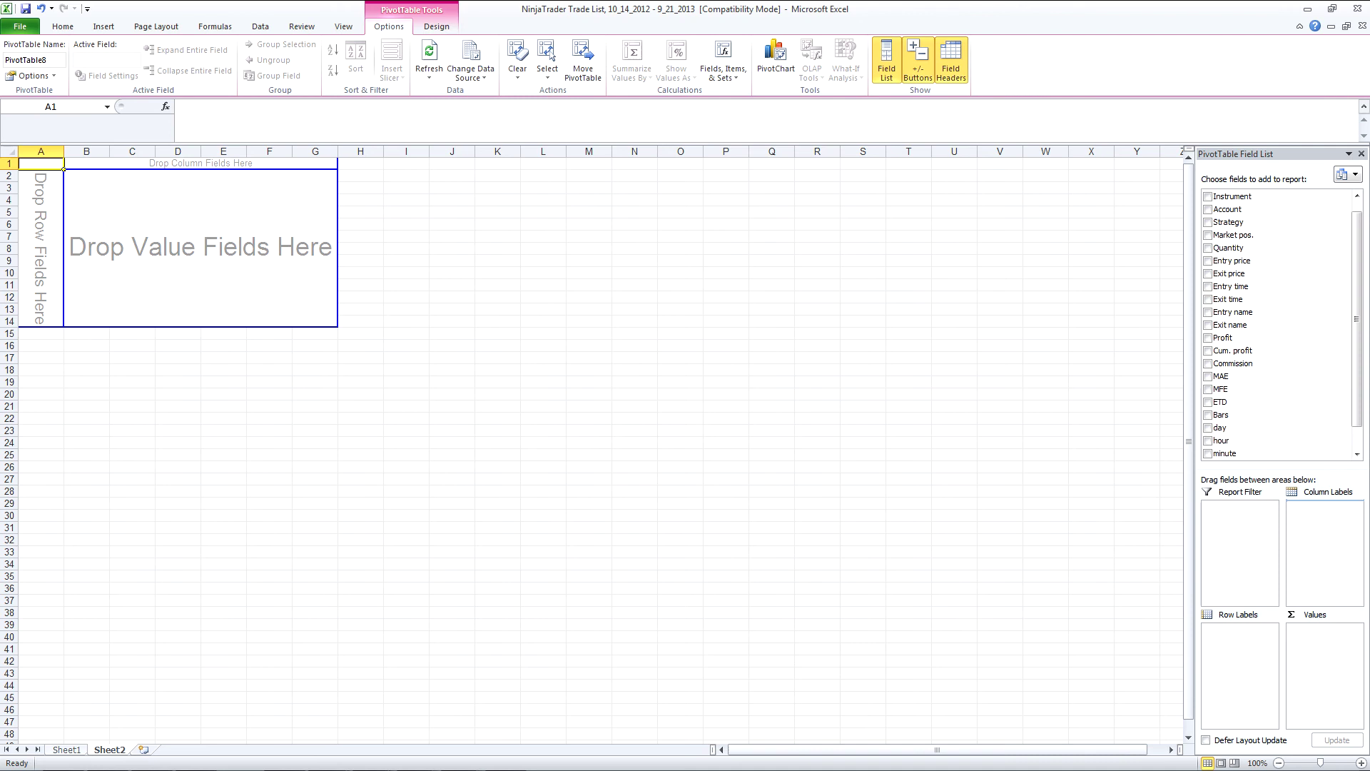
left_click_drag(1220, 428, 1320, 509)
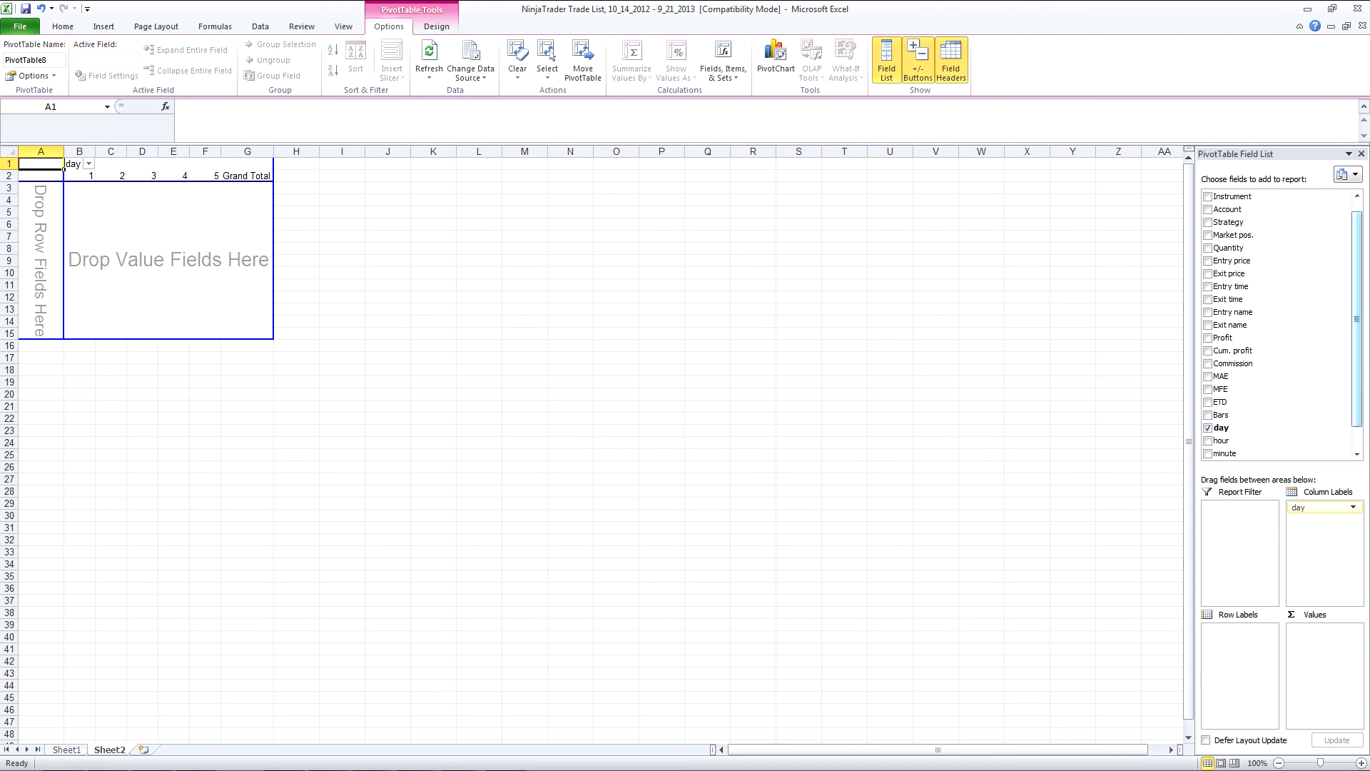
left_click_drag(1356, 356, 1356, 382)
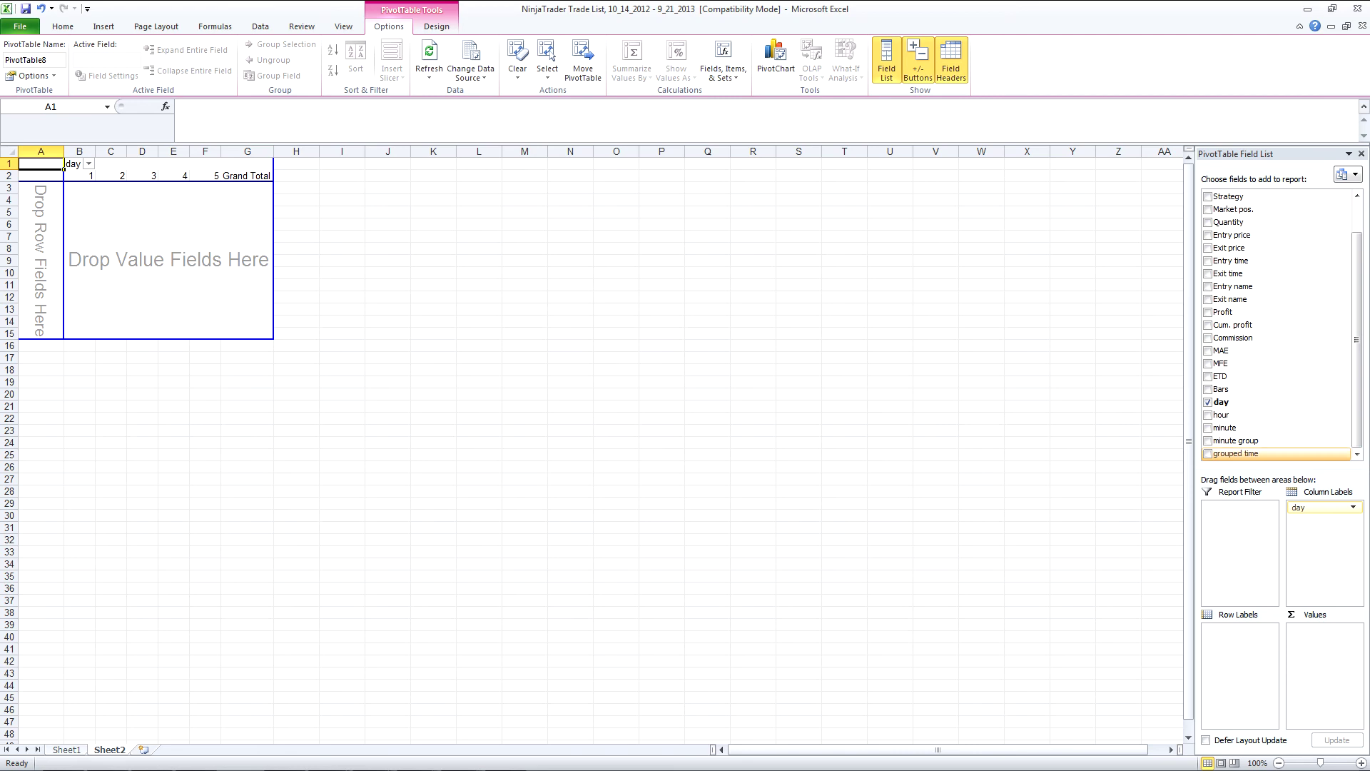
left_click_drag(1236, 453, 1240, 656)
left_click(1208, 453)
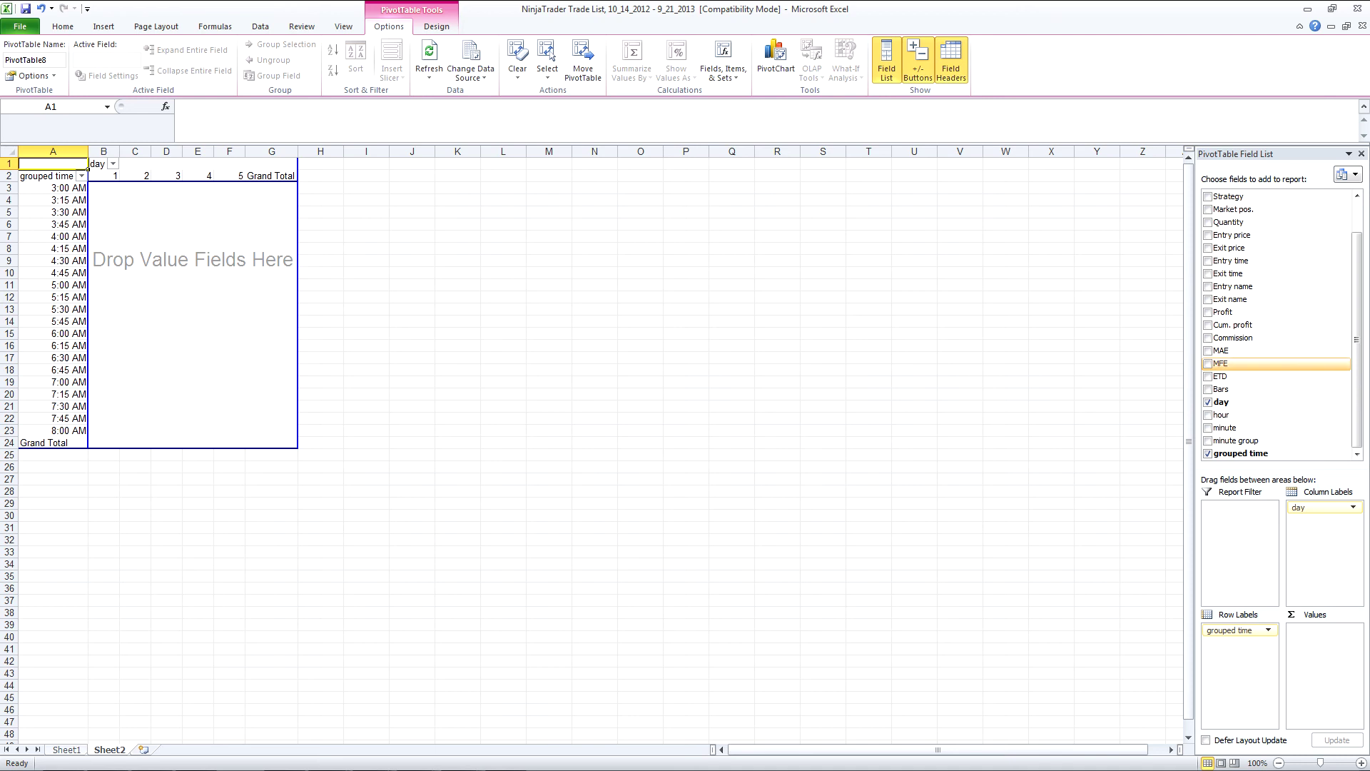
- Try MFE and MAE in turn as the PivotTable's summed value field, removing each one again
left_click_drag(1221, 363, 1324, 657)
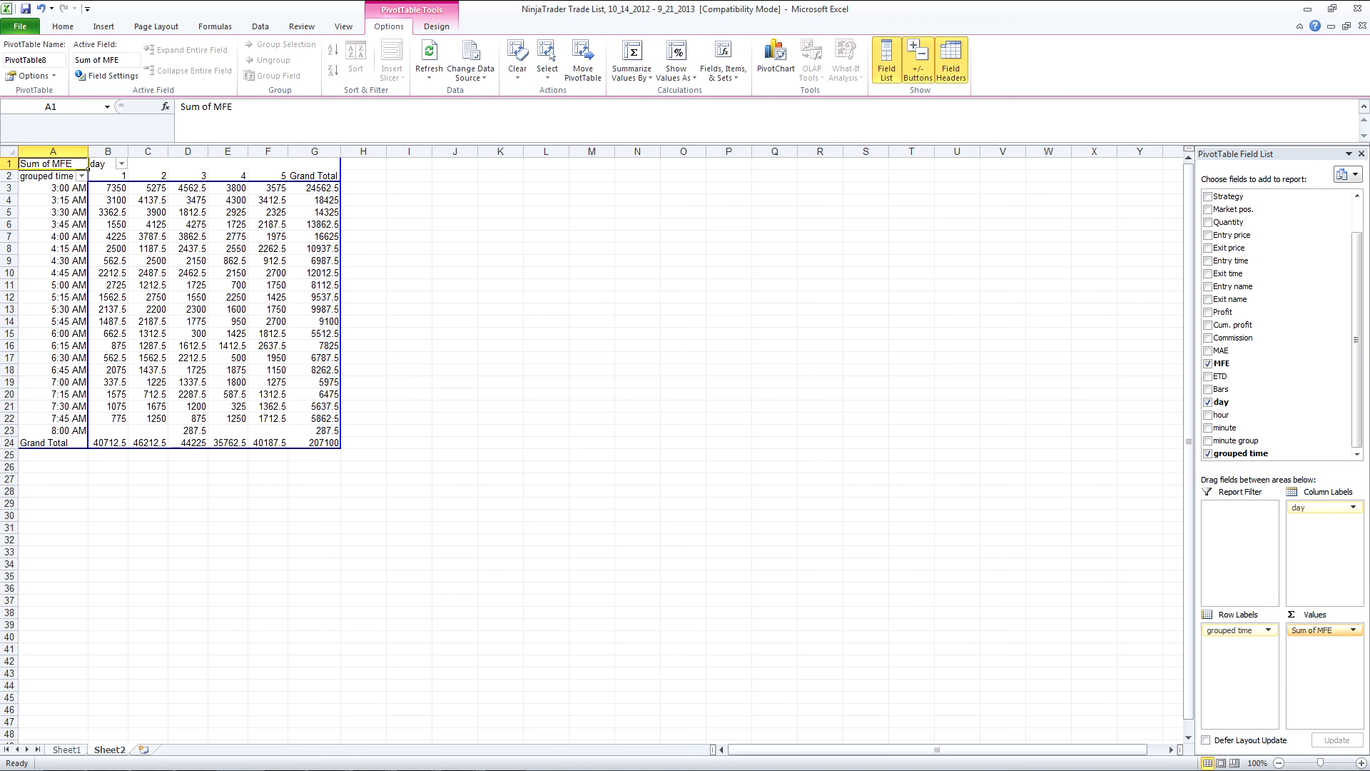
left_click_drag(1316, 630, 1242, 376)
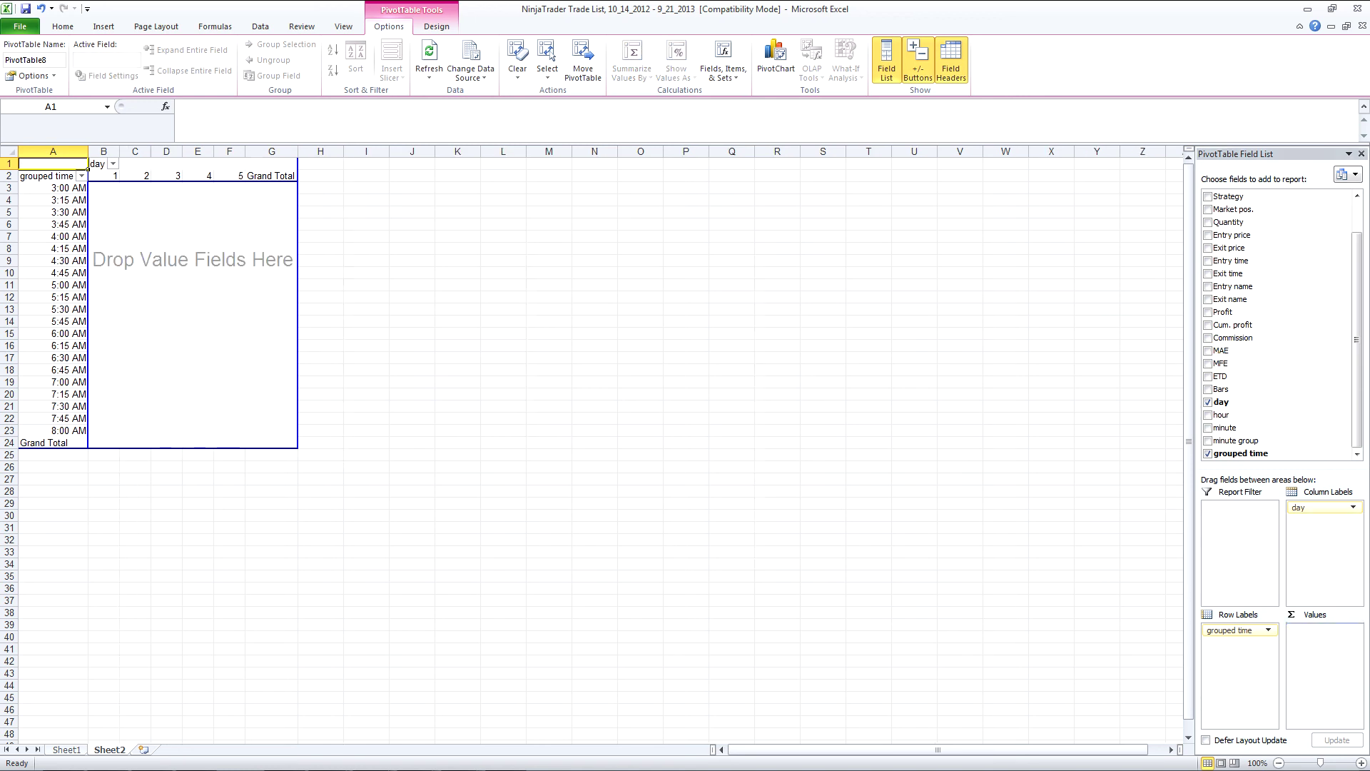
left_click(1208, 351)
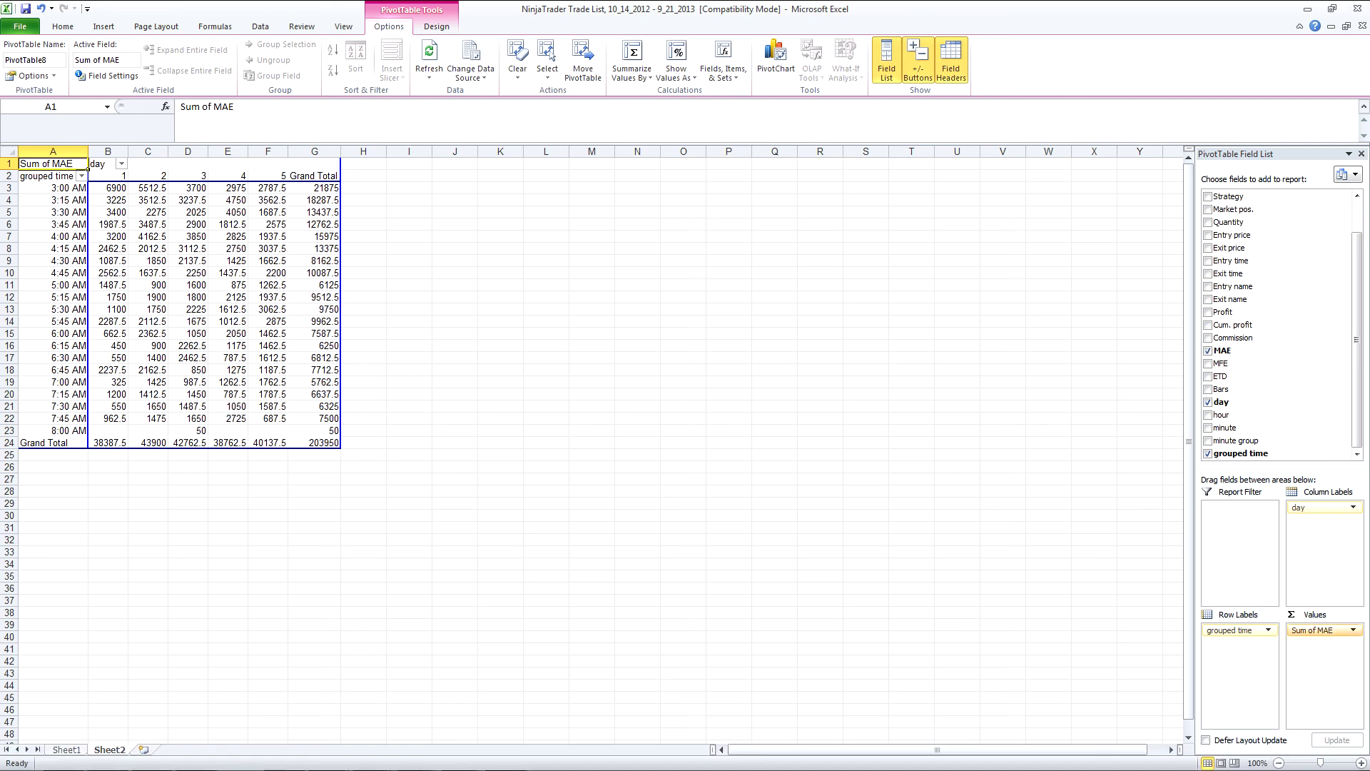
left_click(1208, 351)
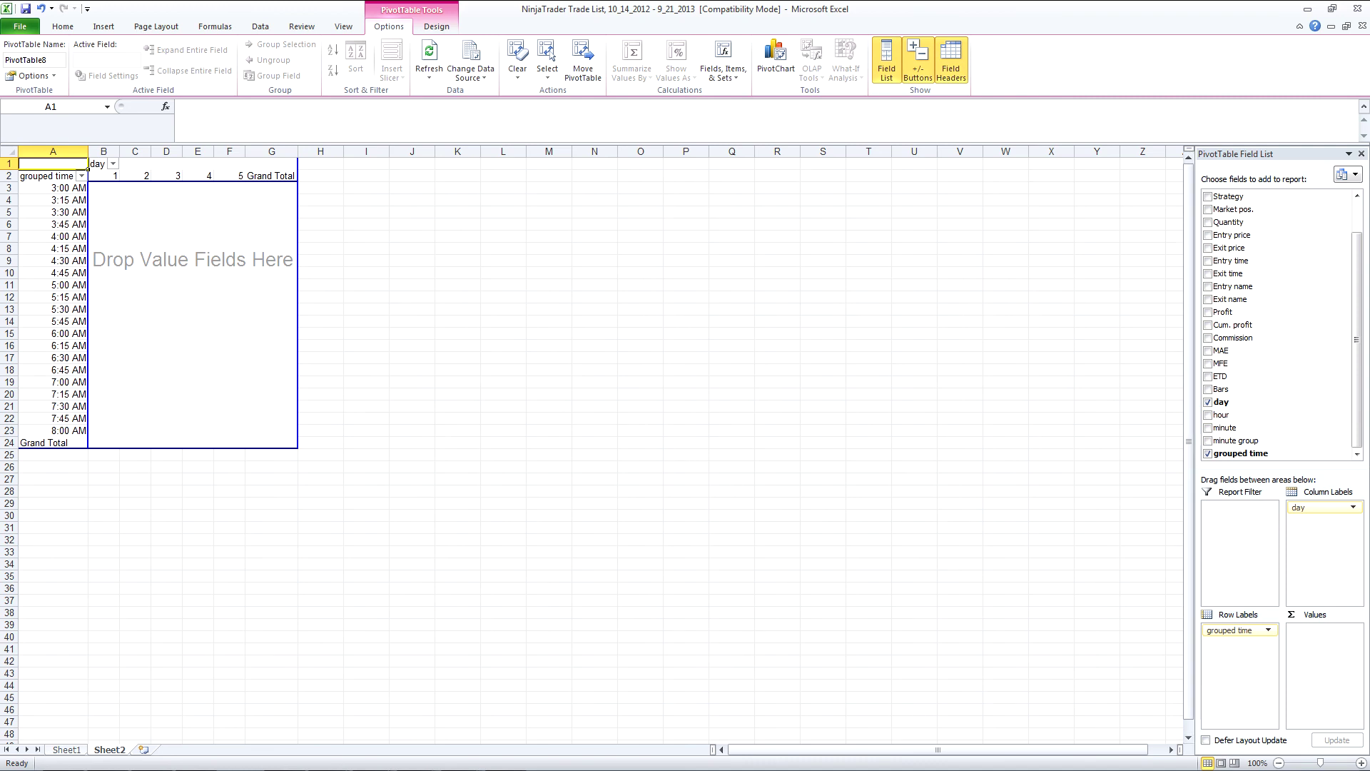
- Add Profit as the PivotTable's summed value field and select the grouped time labels from 3:00 AM to 8:00 AM
scroll(1278, 325, "up", 1)
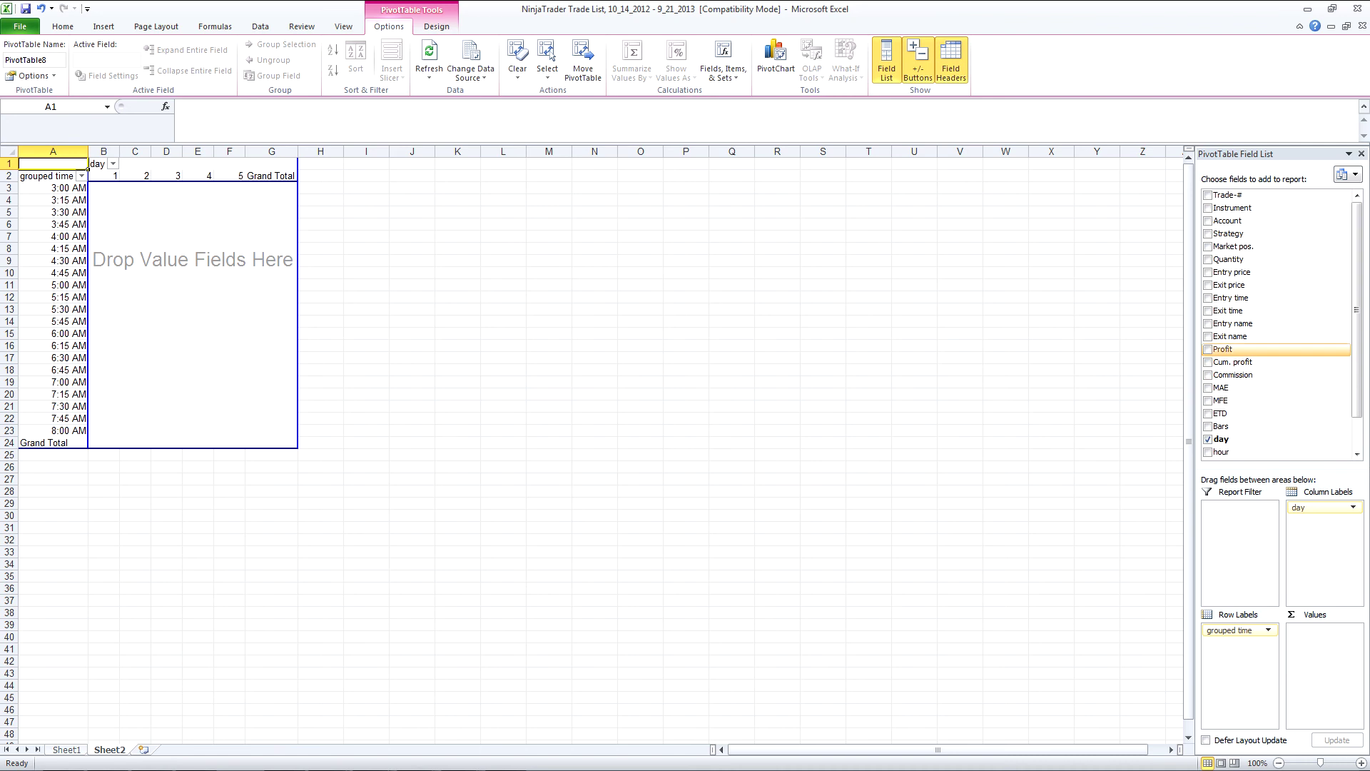
left_click_drag(1223, 349, 1324, 636)
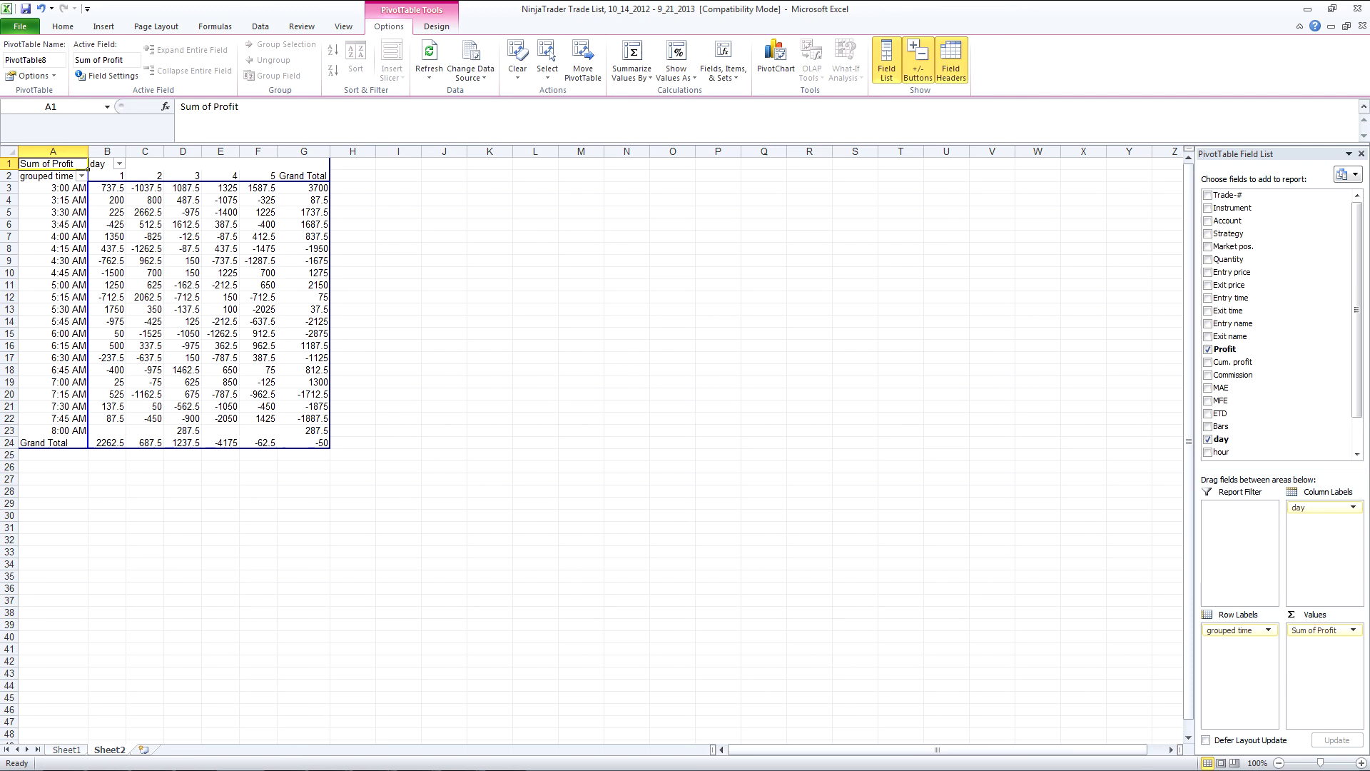
left_click_drag(108, 188, 107, 224)
left_click_drag(54, 431, 54, 188)
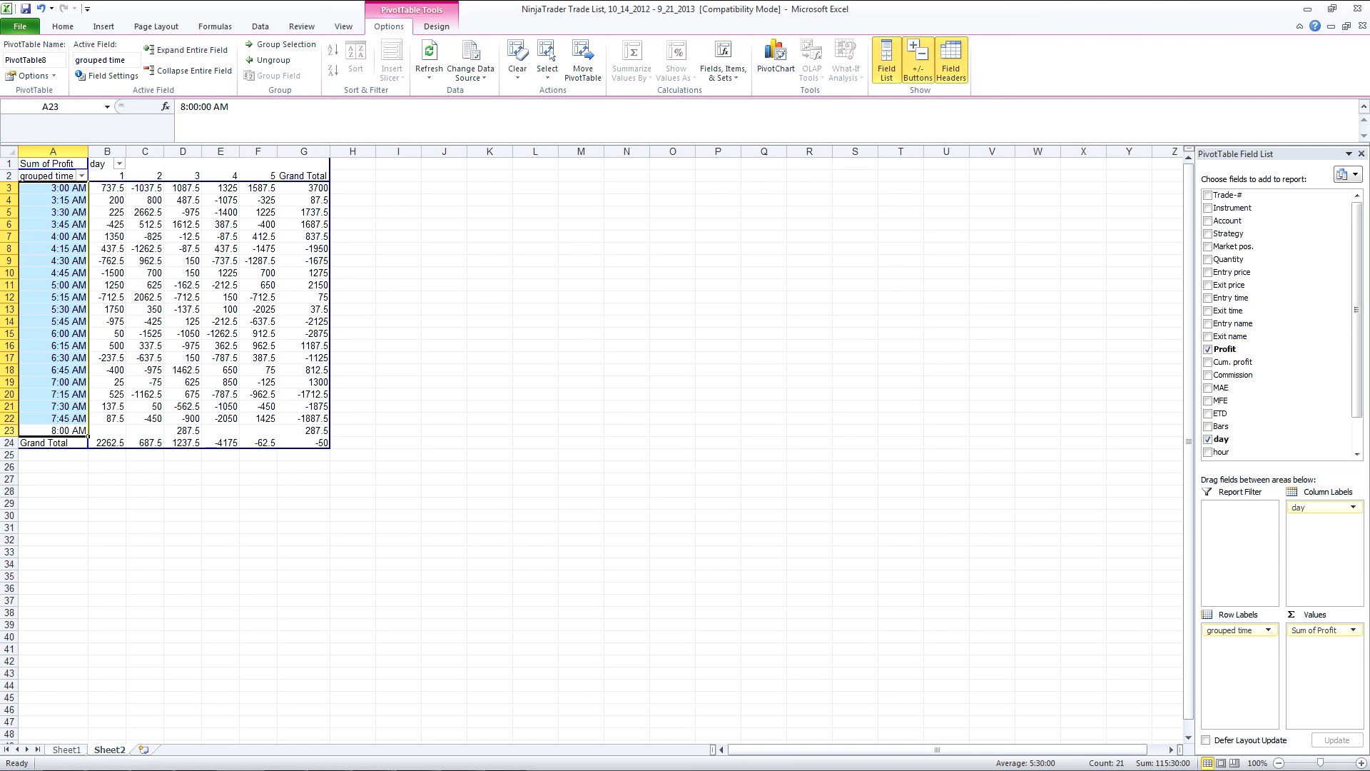
- Filter the grouped time row labels to exclude 8:00 AM
left_click(9, 430)
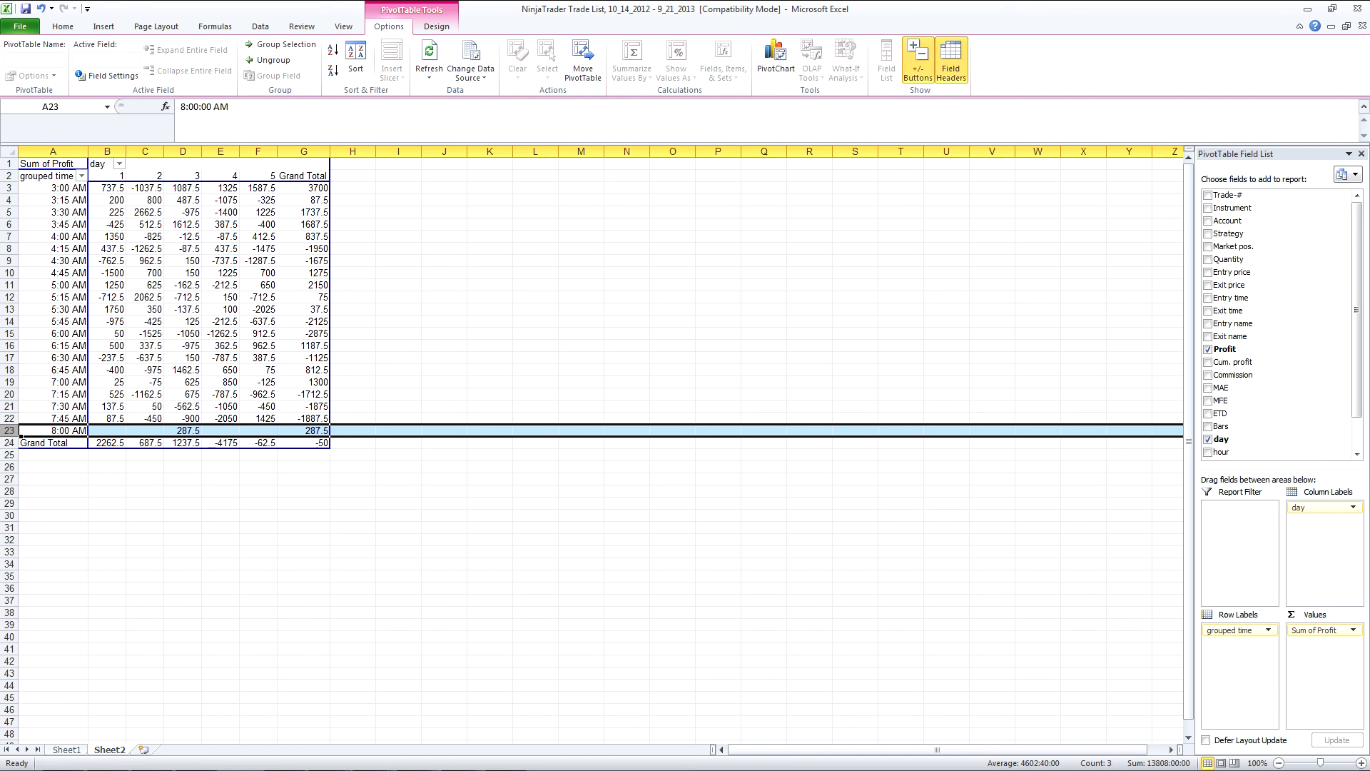
left_click(81, 175)
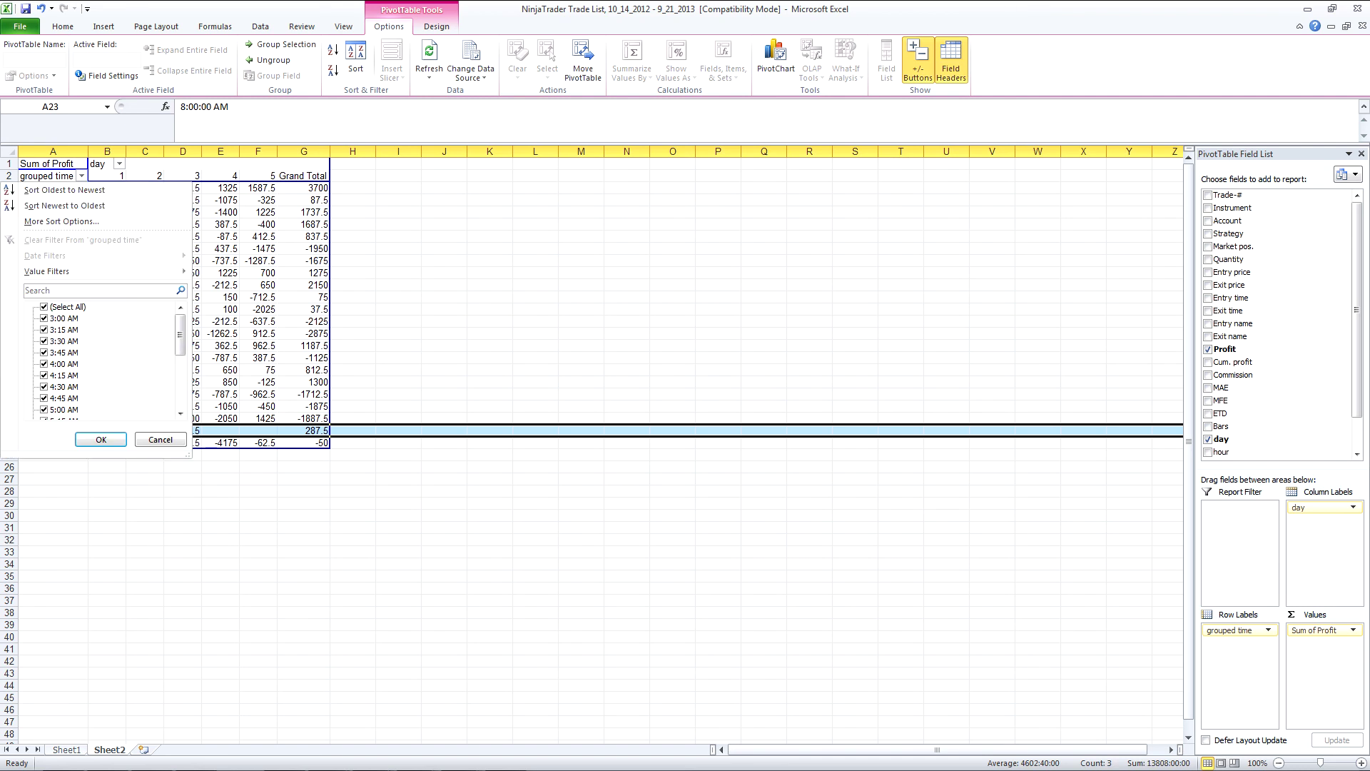
left_click_drag(179, 333, 180, 387)
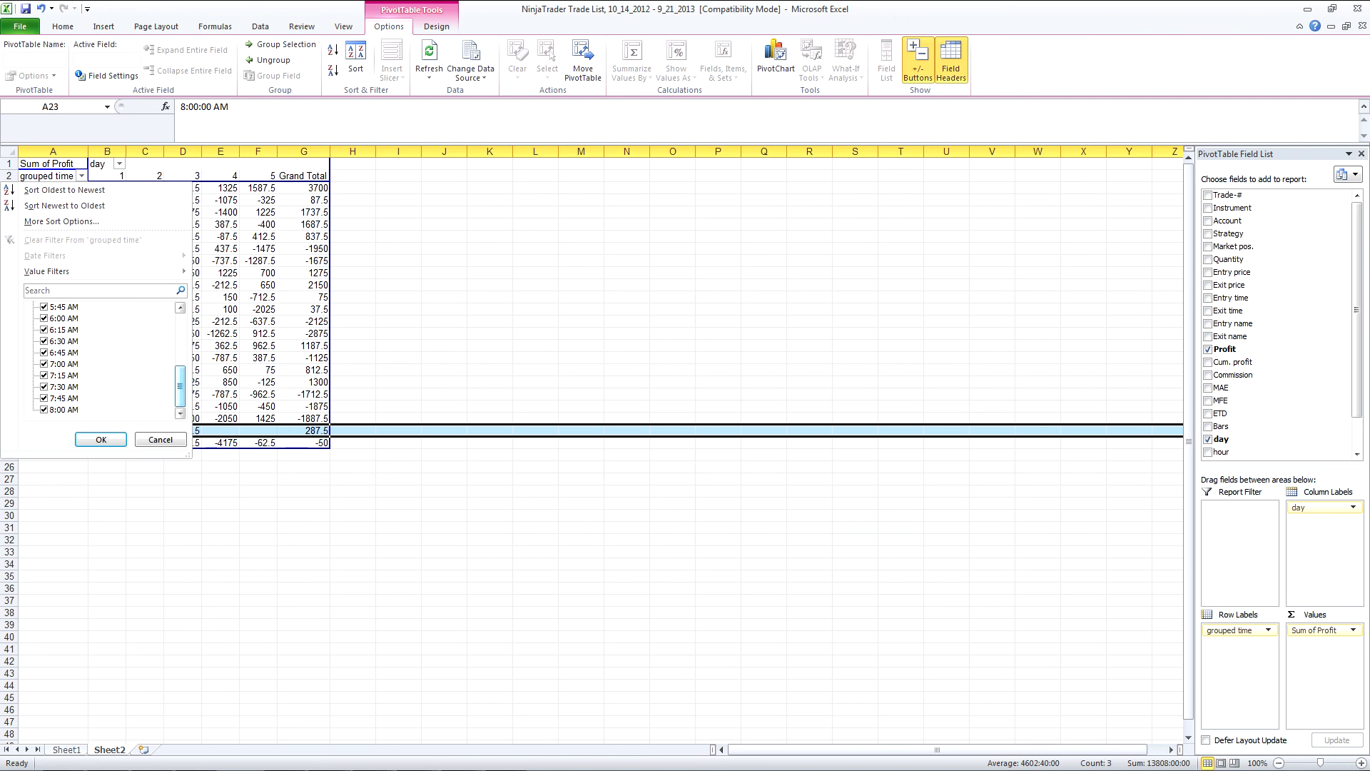
left_click(44, 410)
left_click(101, 440)
left_click_drag(107, 528, 107, 515)
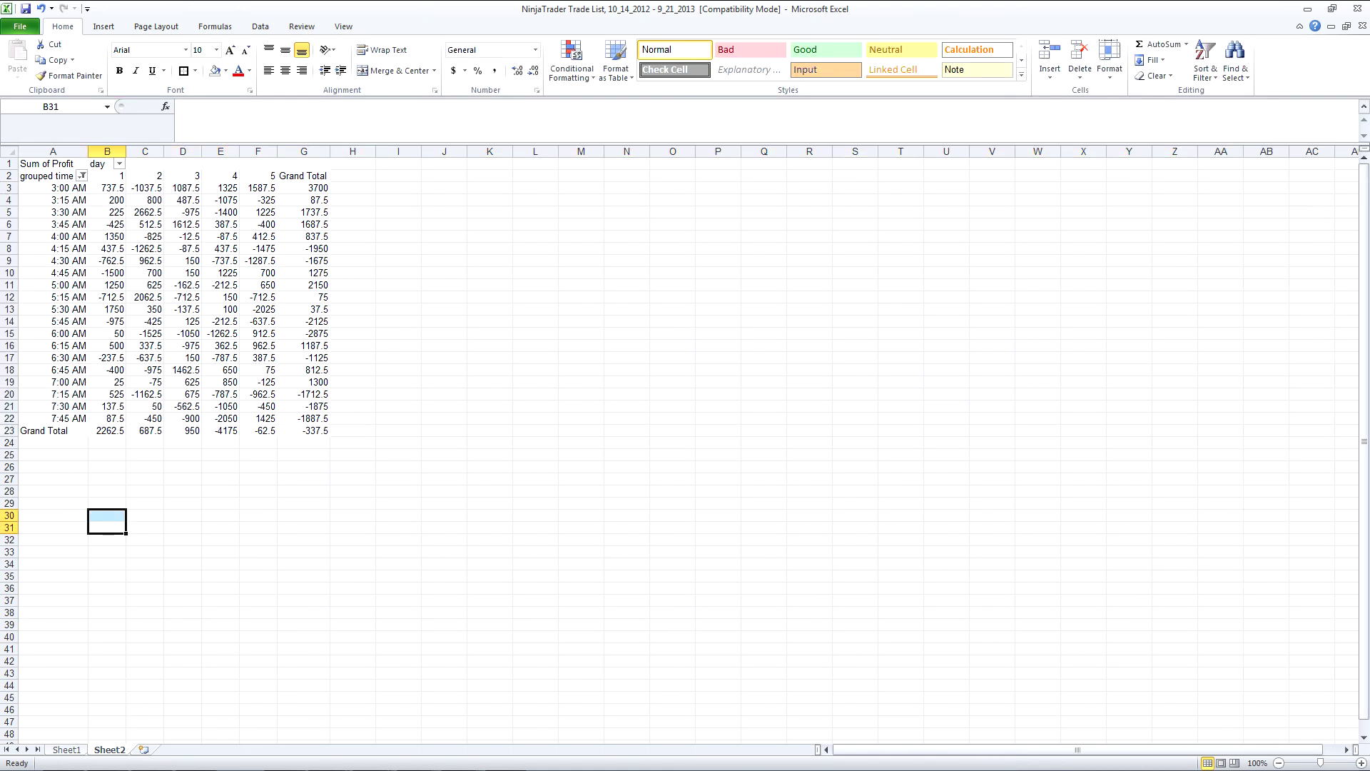
- Apply a blue-white-red color scale to the PivotTable's profit values in B3:F22, leaving out the grand totals
left_click(145, 382)
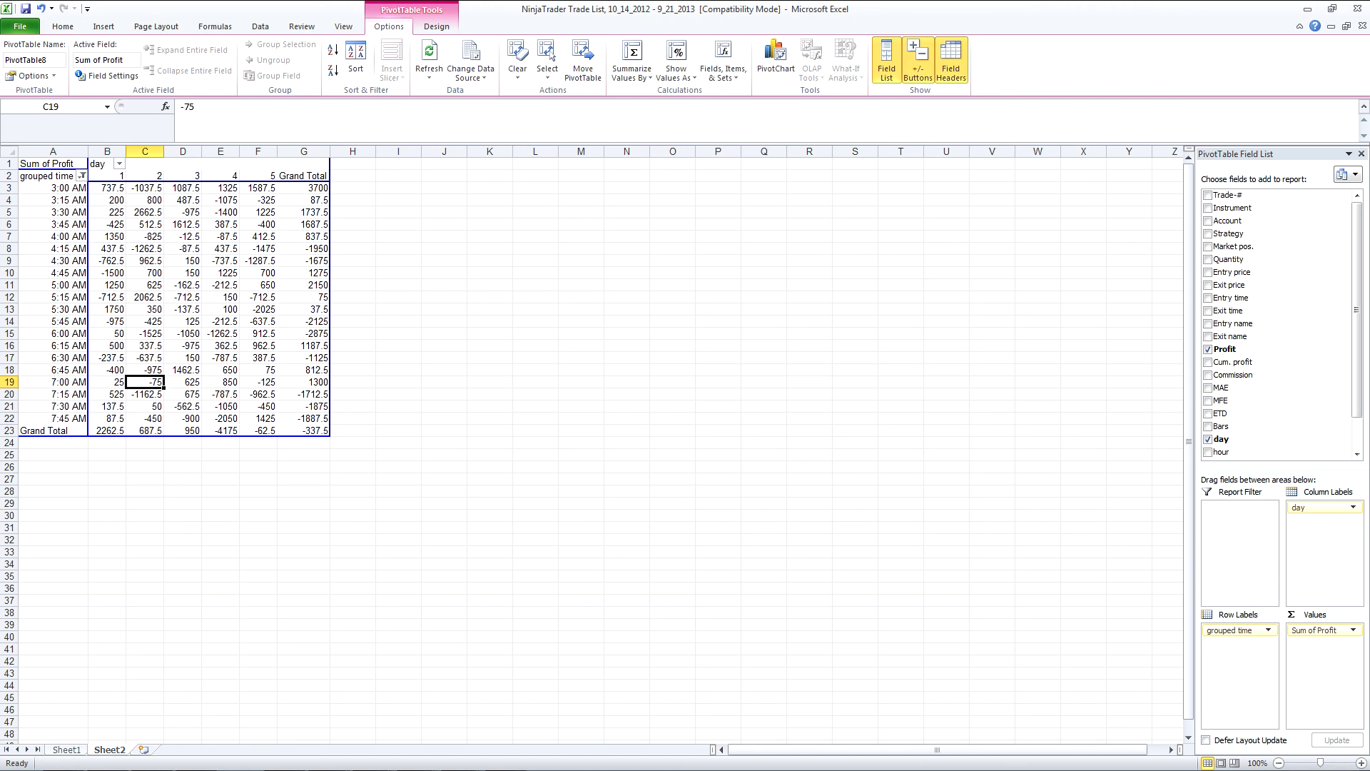
left_click_drag(257, 418, 107, 188)
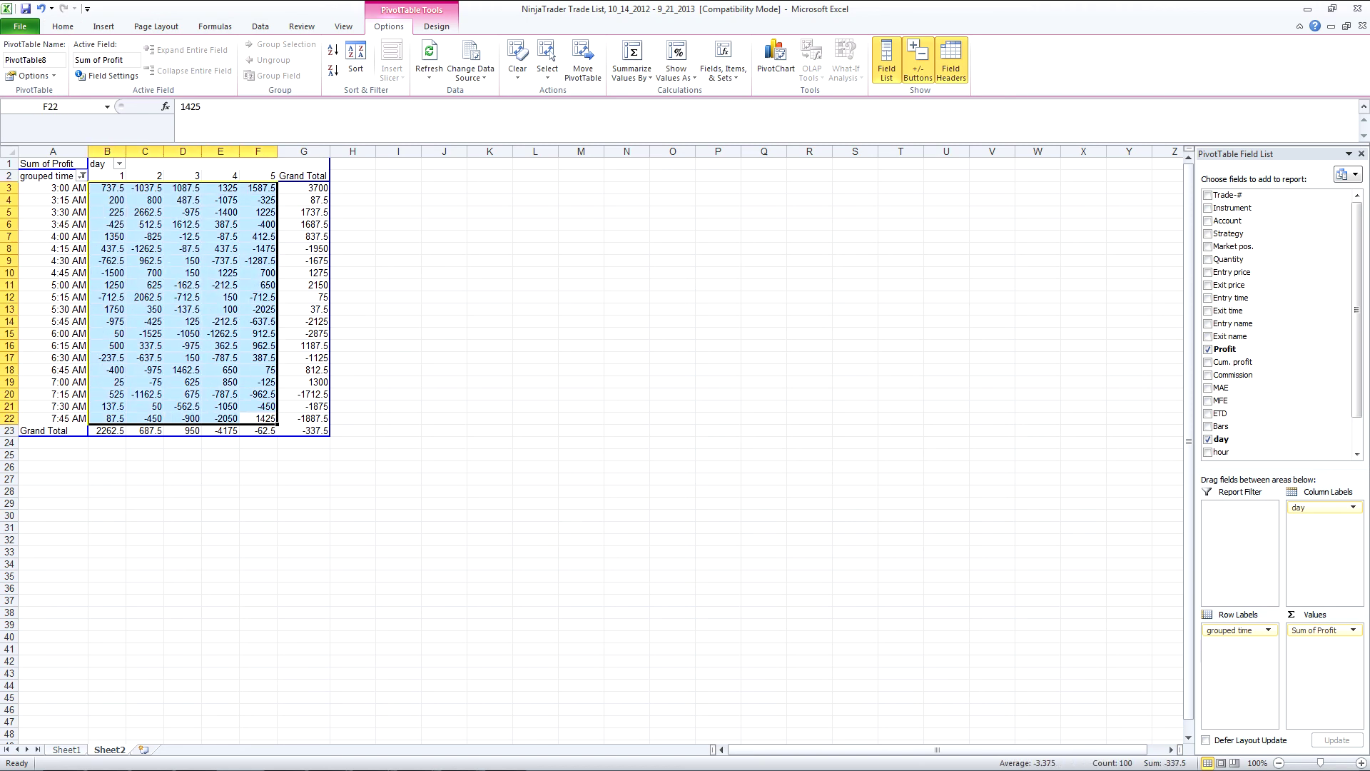
left_click(62, 27)
left_click(571, 64)
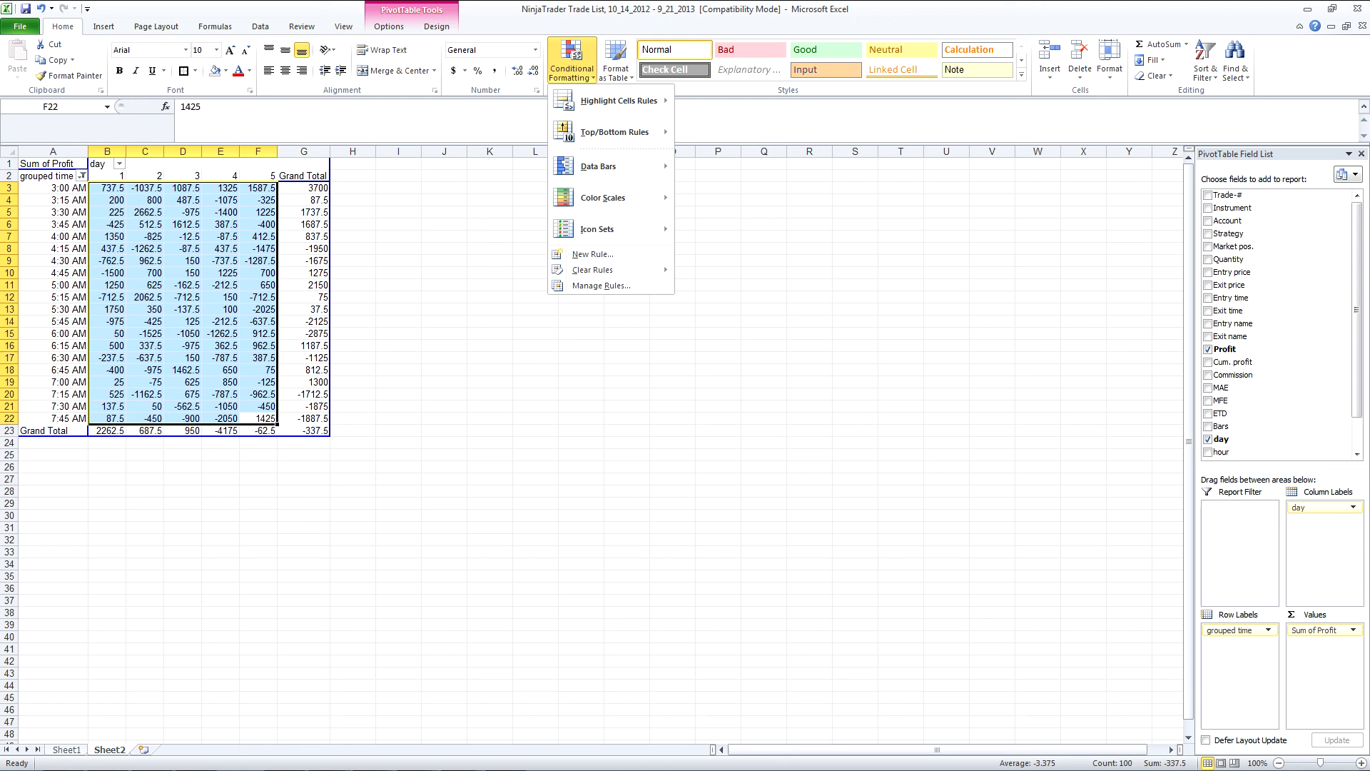
mouse_move(593, 270)
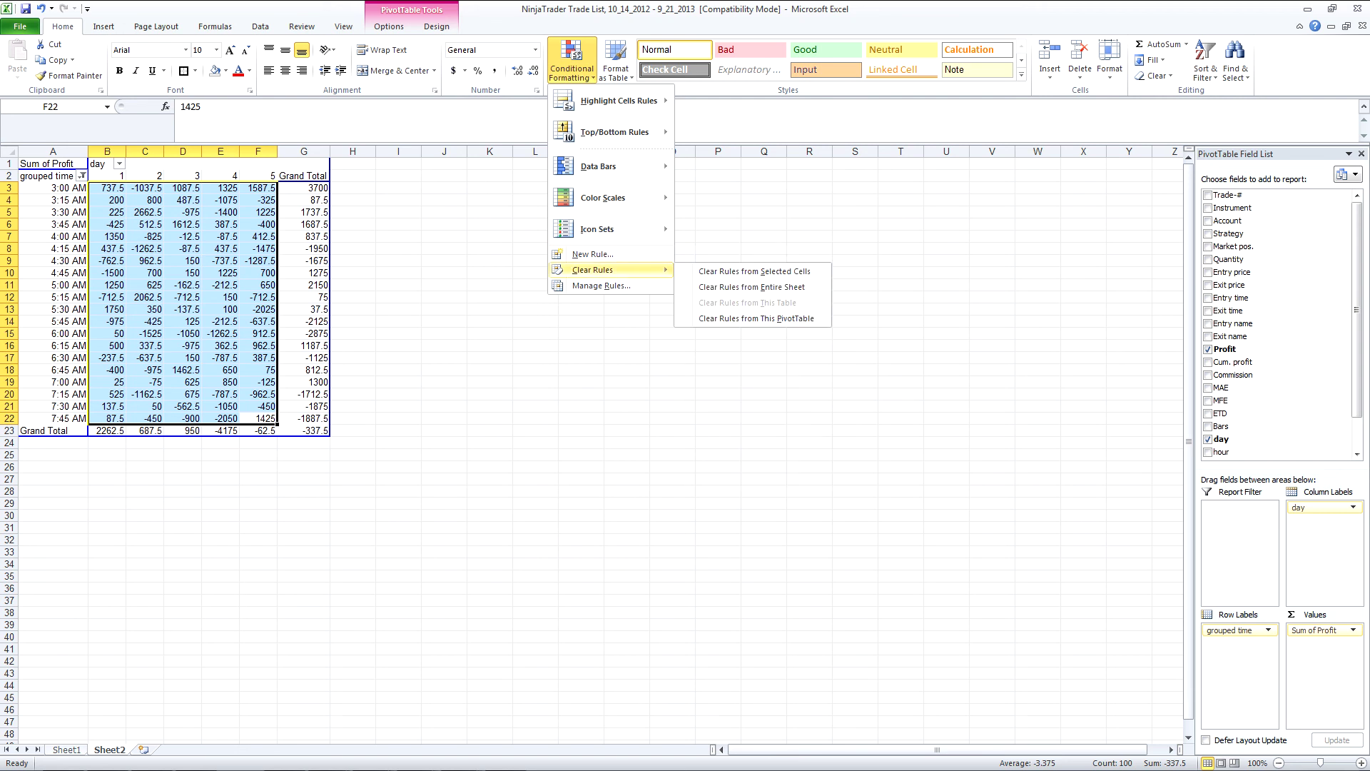
mouse_move(603, 198)
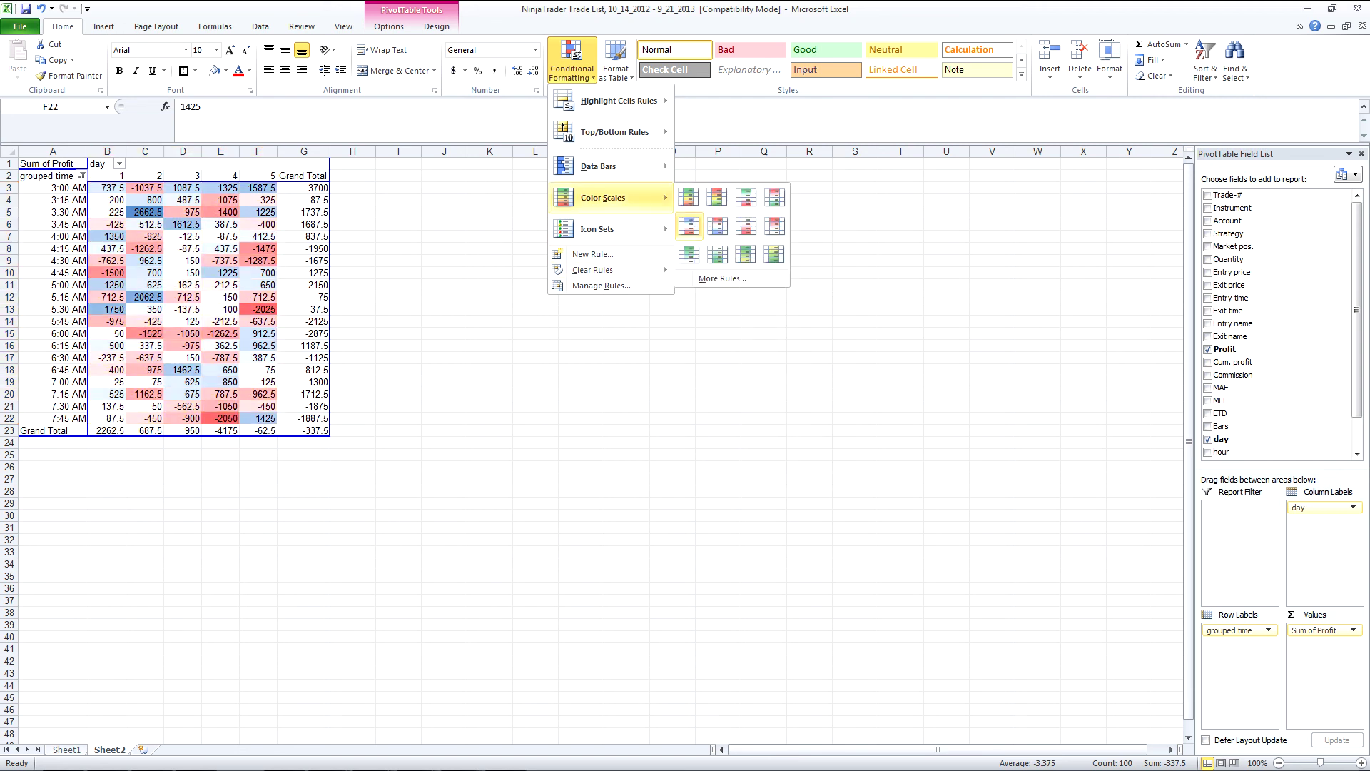
left_click(689, 225)
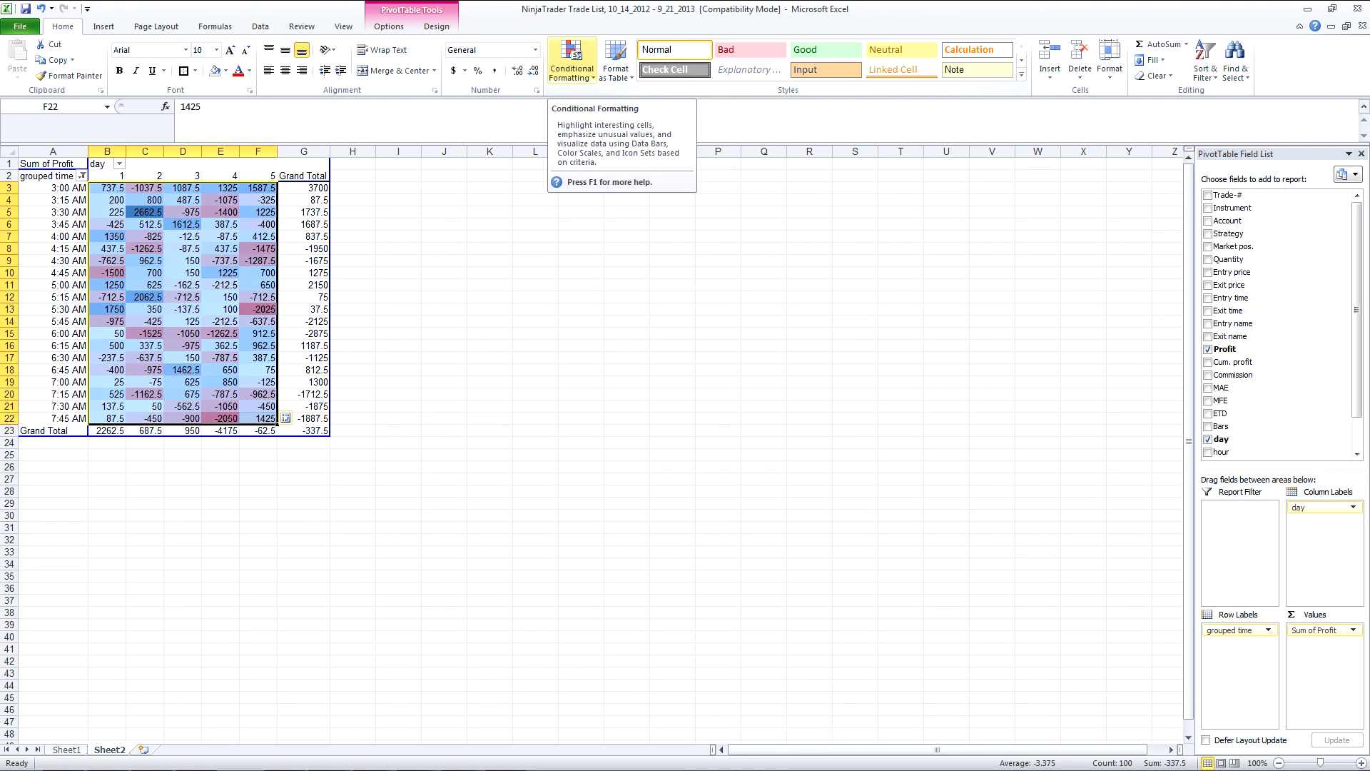
- Edit the PivotTable's color scale rule to use standard red for the lowest value and standard green for the highest value
left_click(572, 68)
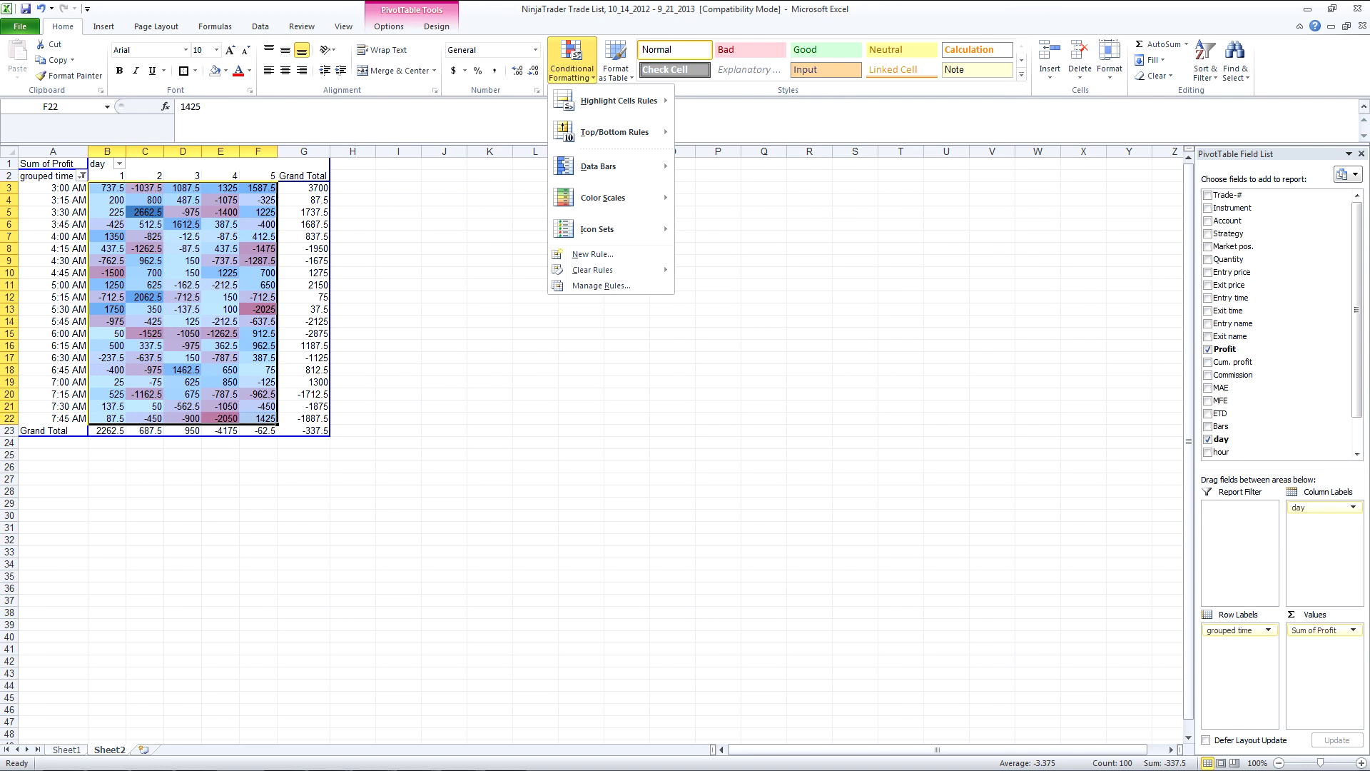
mouse_move(619, 101)
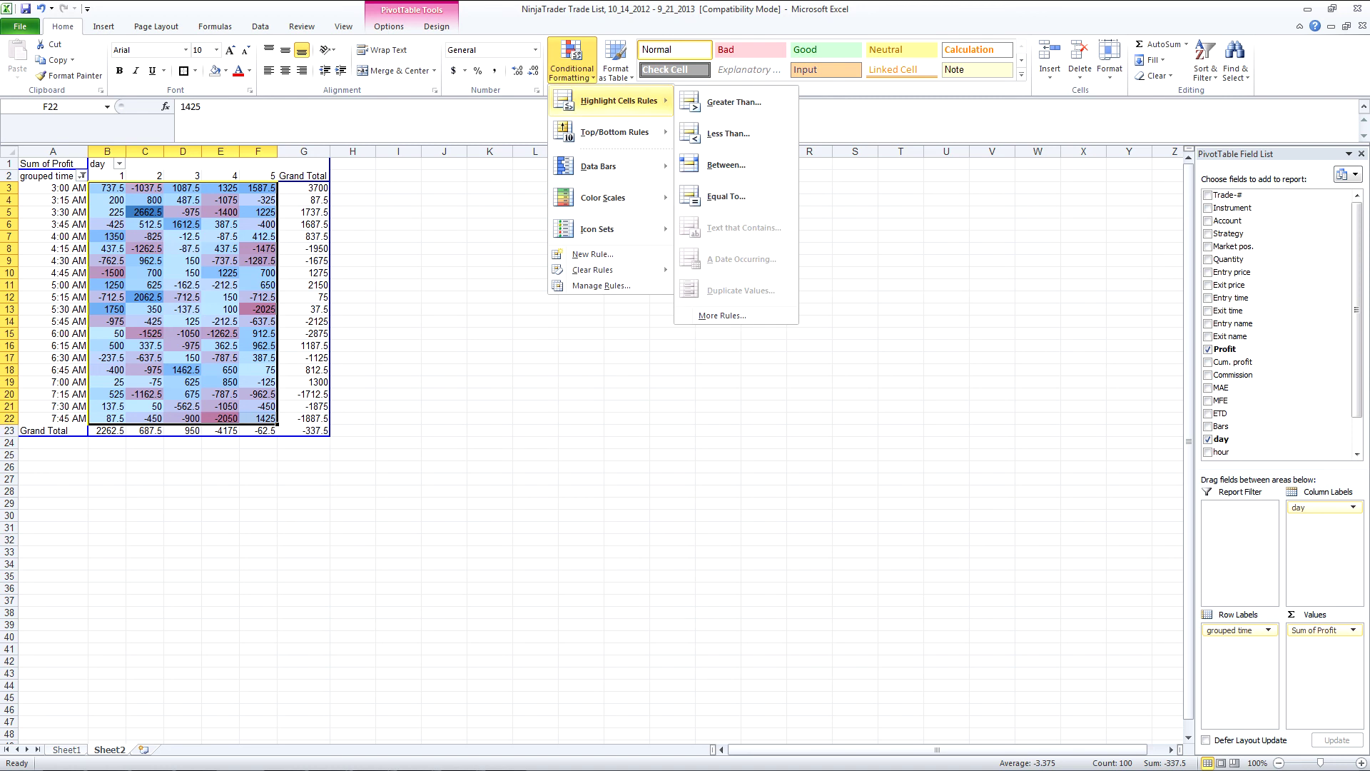
mouse_move(615, 132)
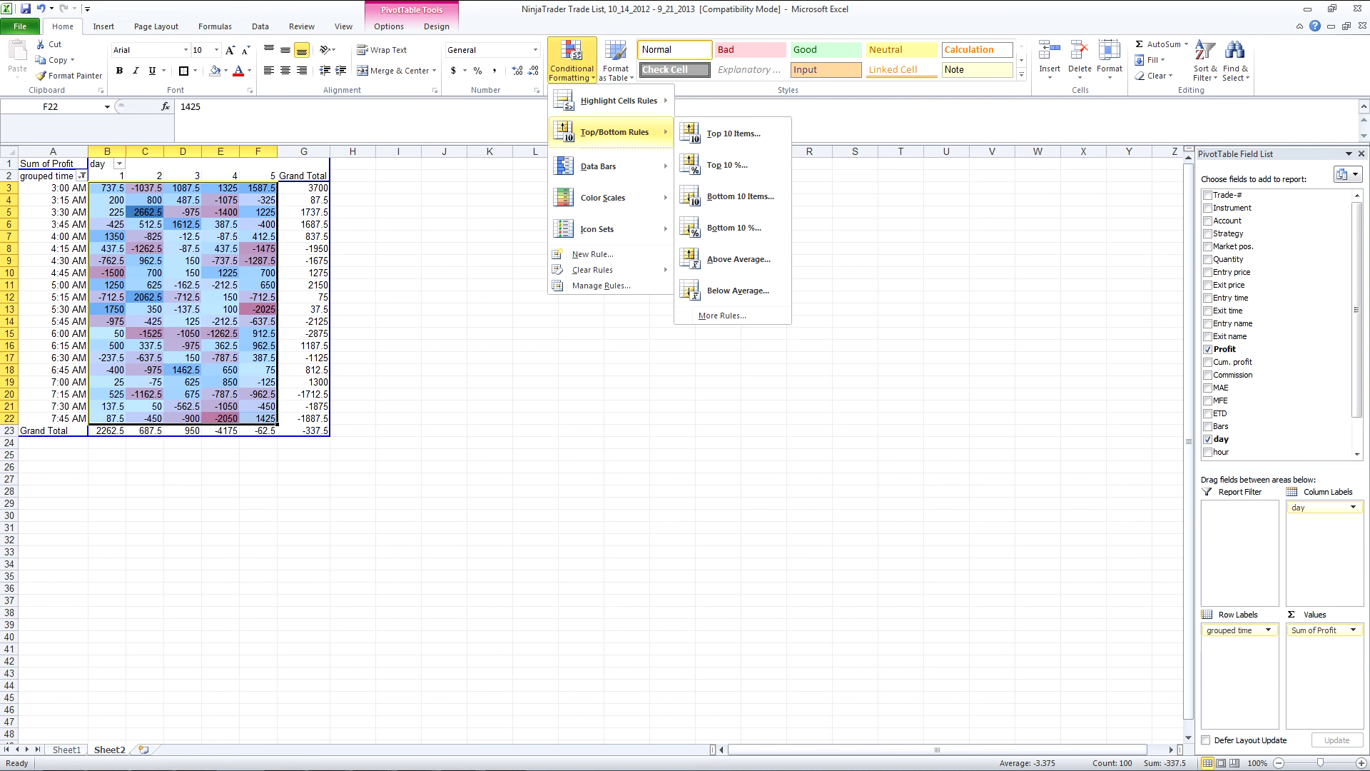
mouse_move(598, 166)
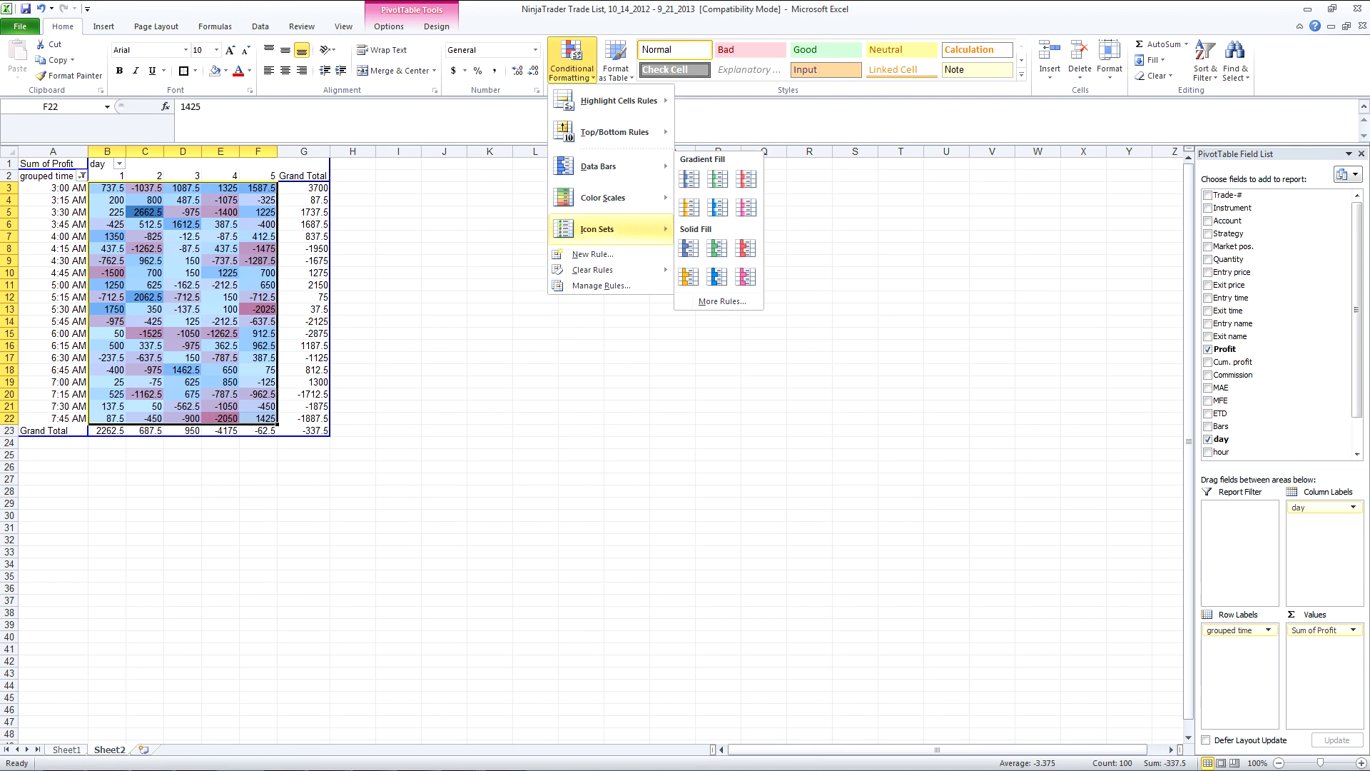
mouse_move(597, 230)
left_click(601, 286)
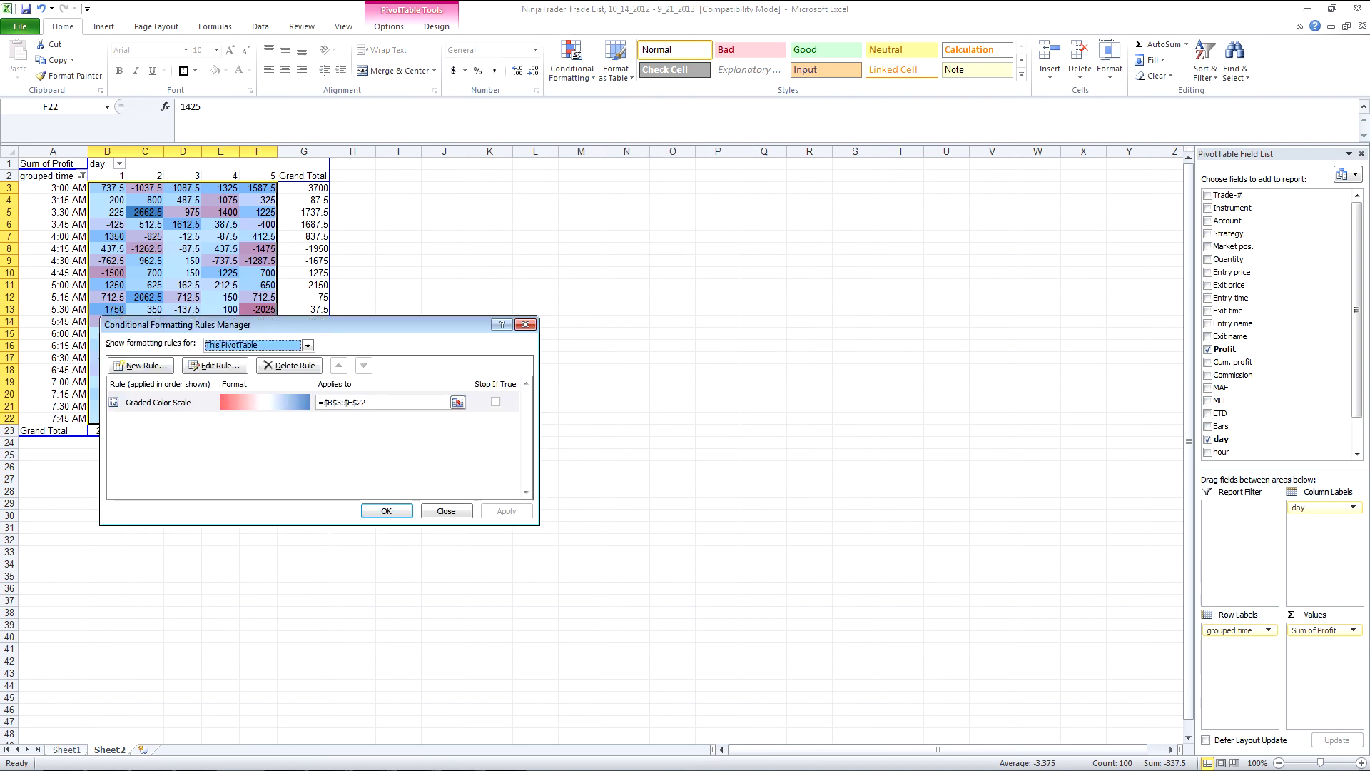
double_click(158, 403)
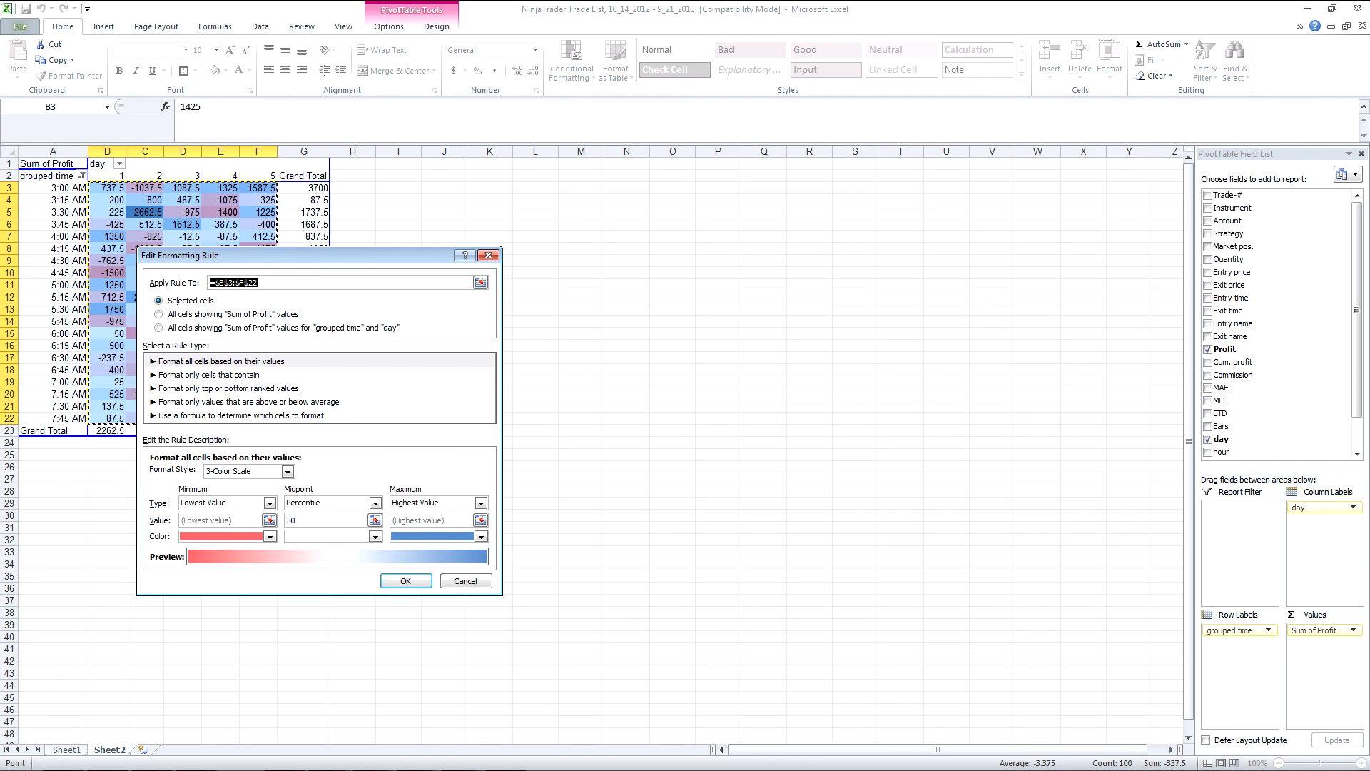
left_click(270, 536)
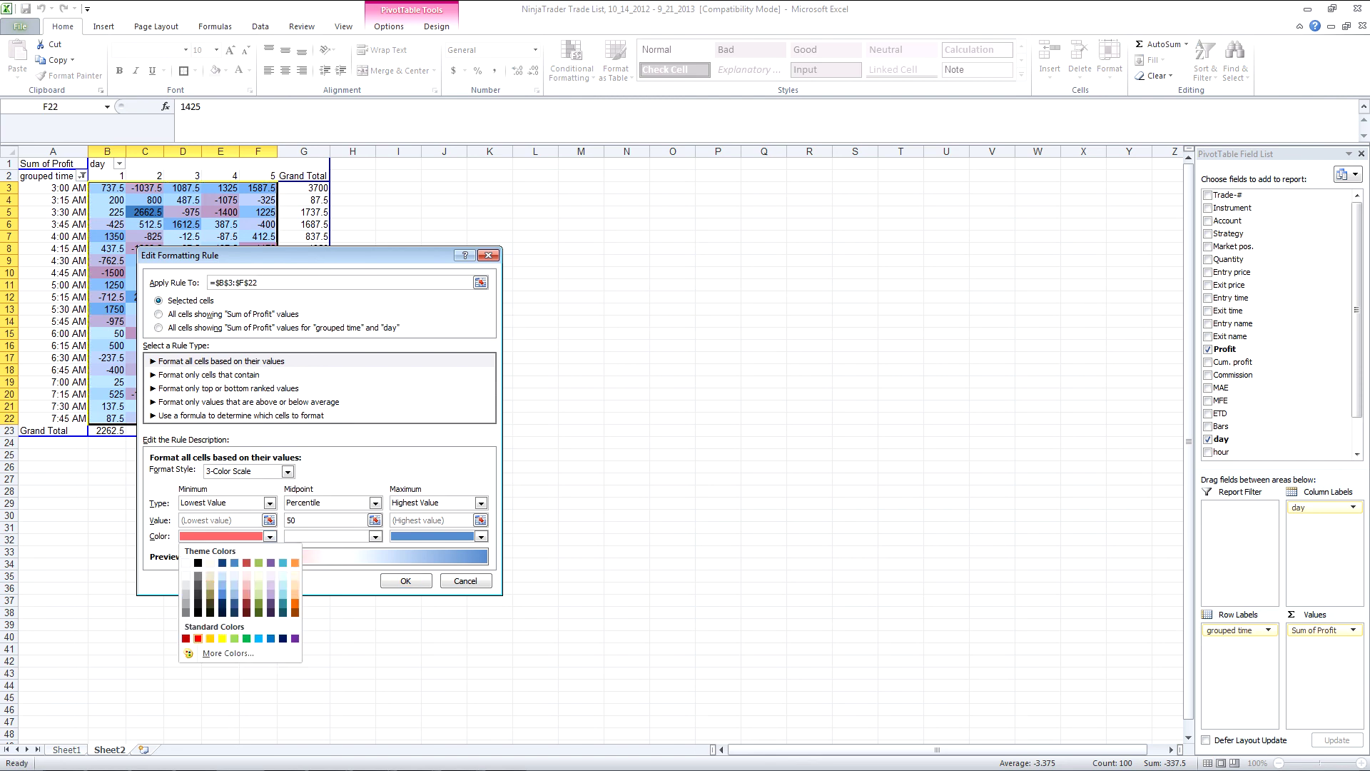
left_click(197, 639)
left_click(481, 536)
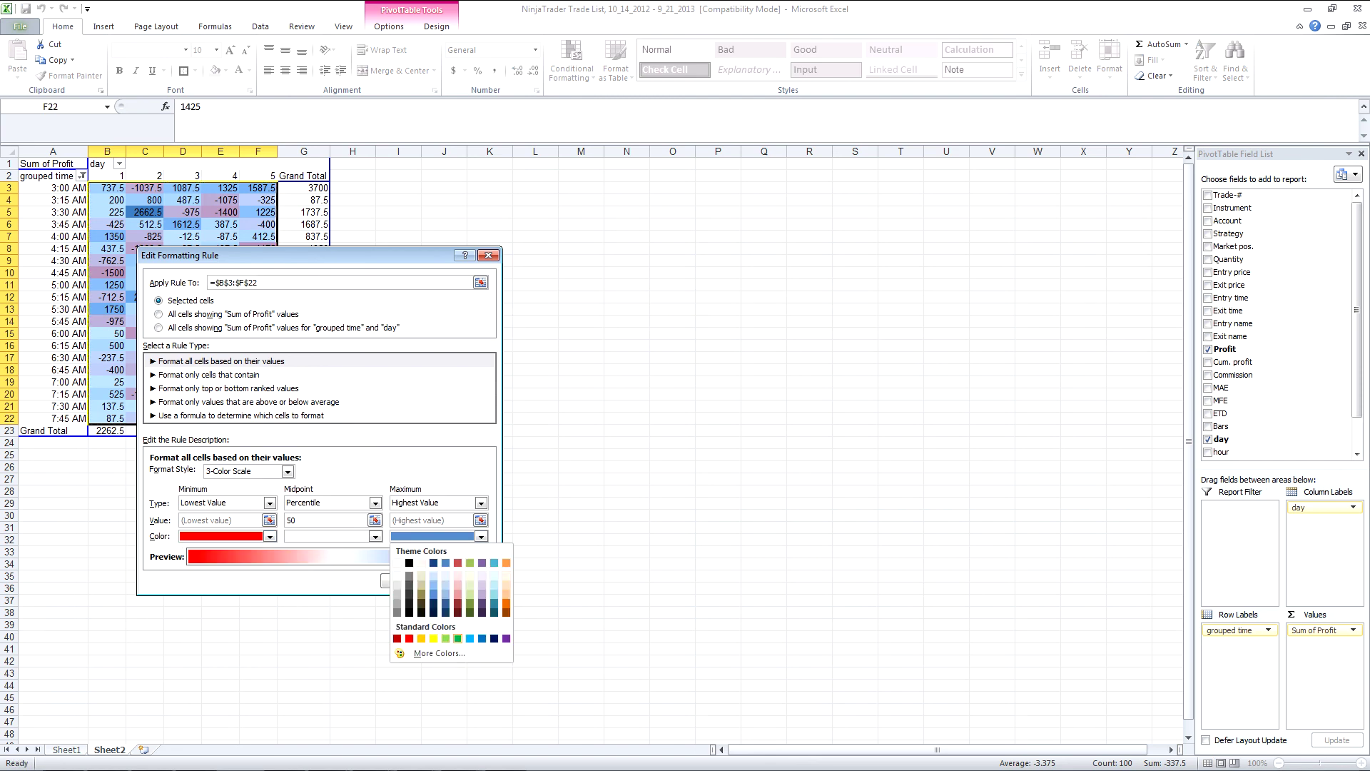
left_click(457, 638)
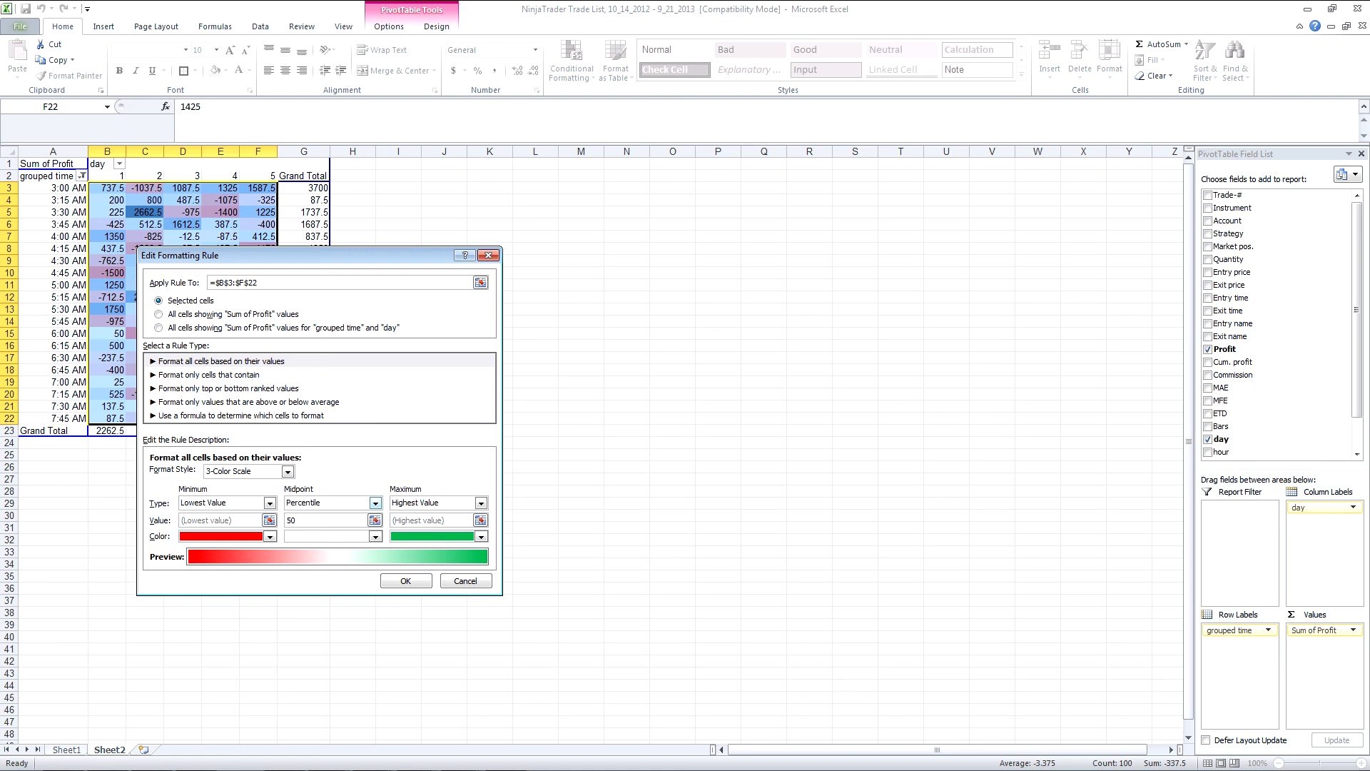
- Set the color scale's midpoint to the number 0 and apply the edited rule to the PivotTable
left_click(374, 502)
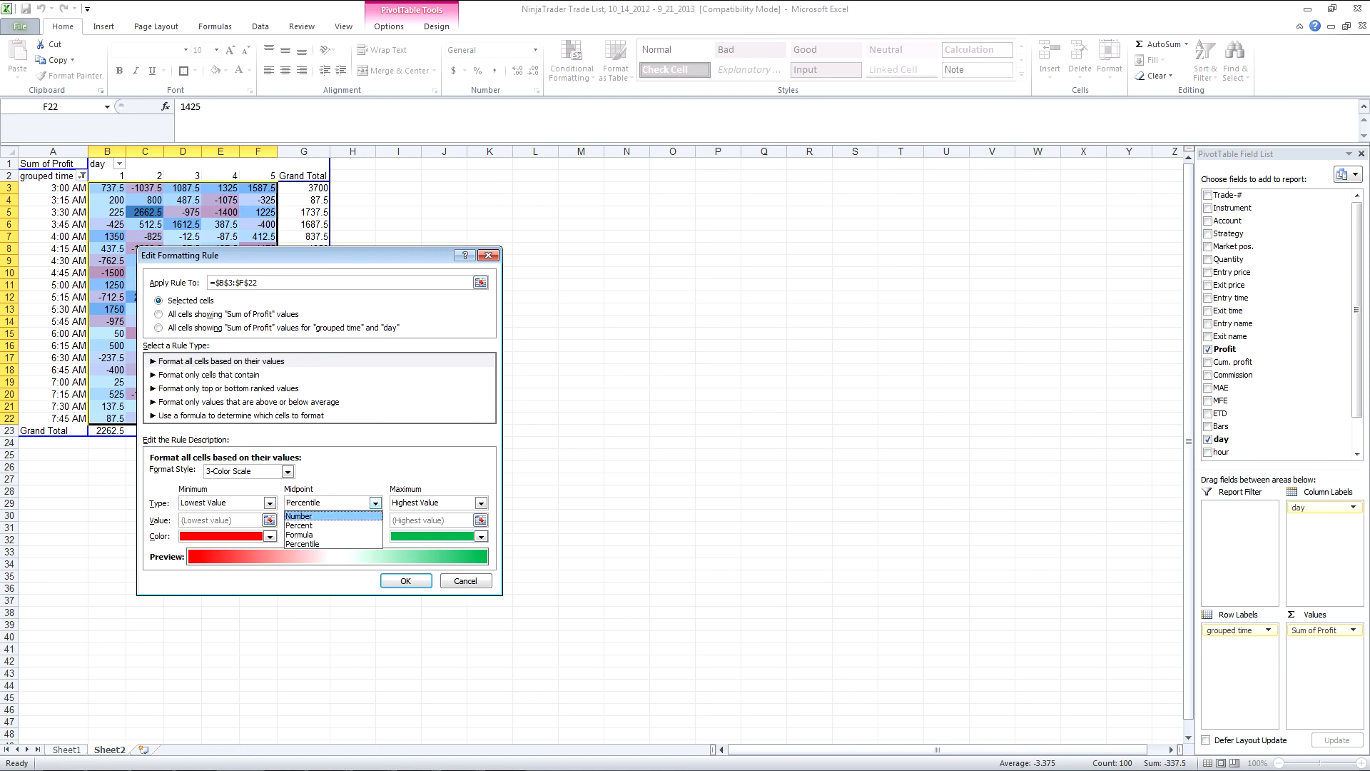
left_click(307, 515)
left_click(314, 521)
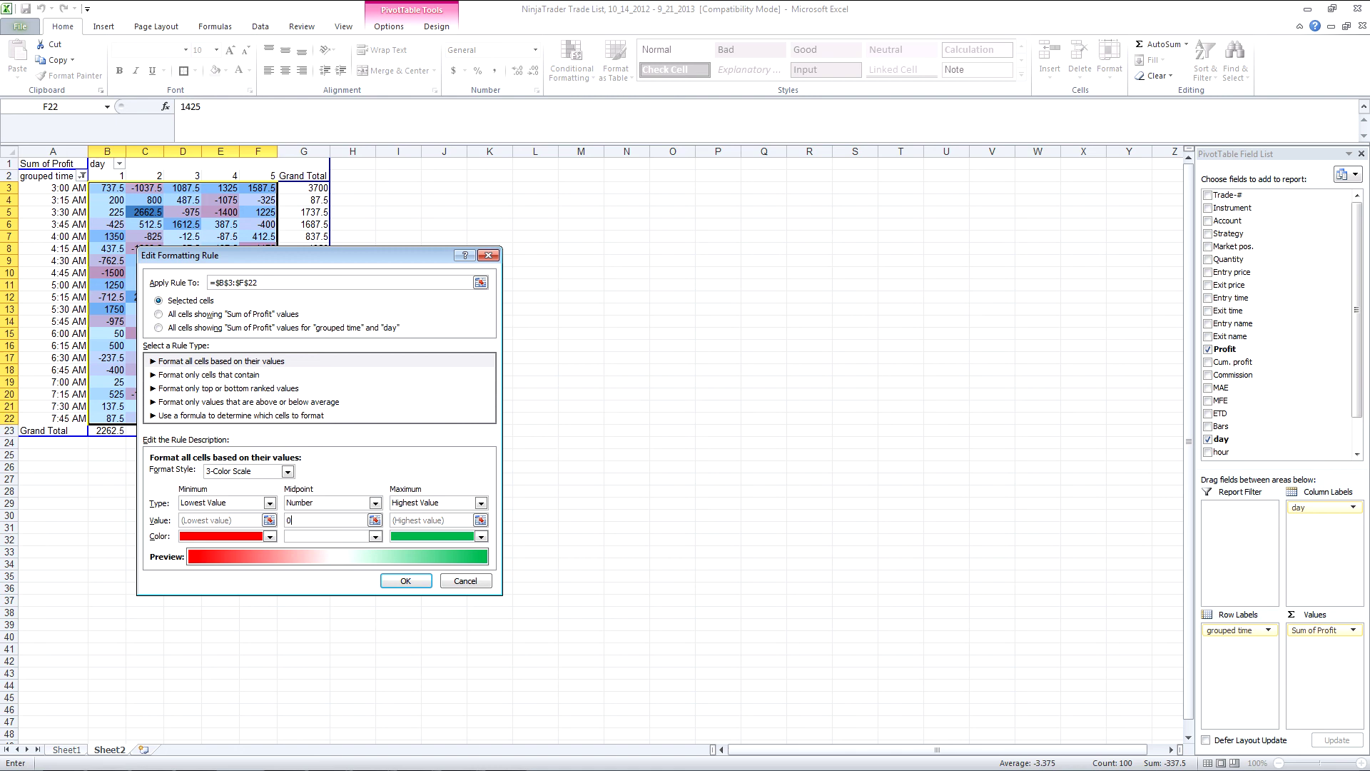
left_click(405, 581)
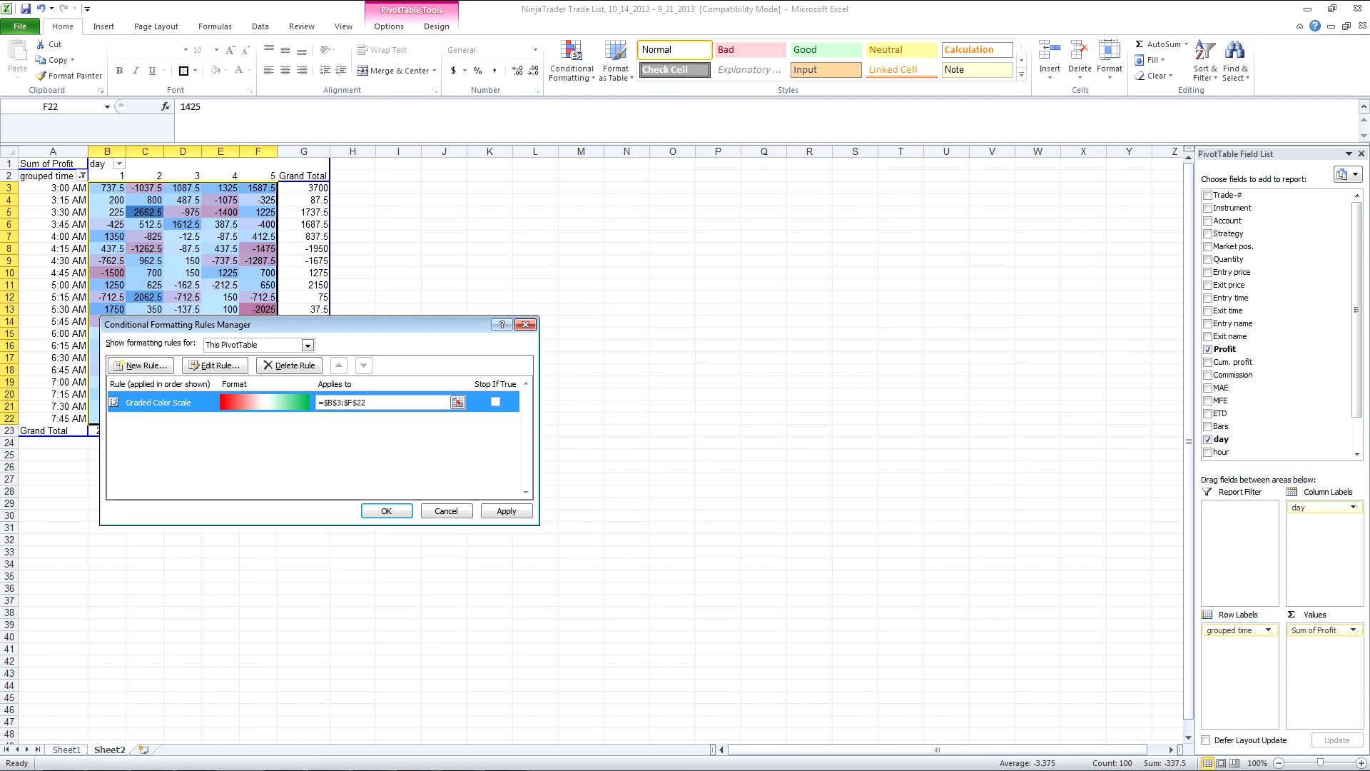
left_click(506, 511)
key("Return")
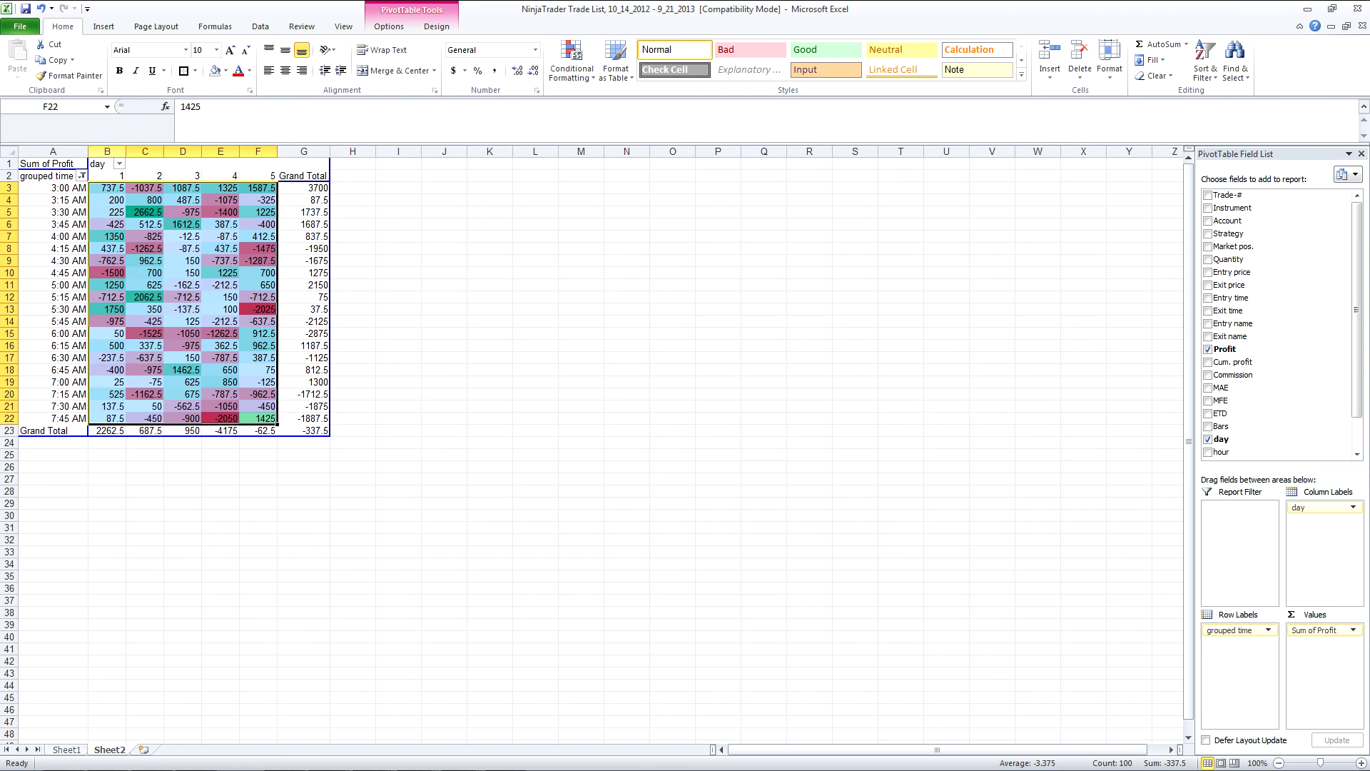
- Widen columns B through F equally and deselect them
left_click_drag(107, 152, 296, 151)
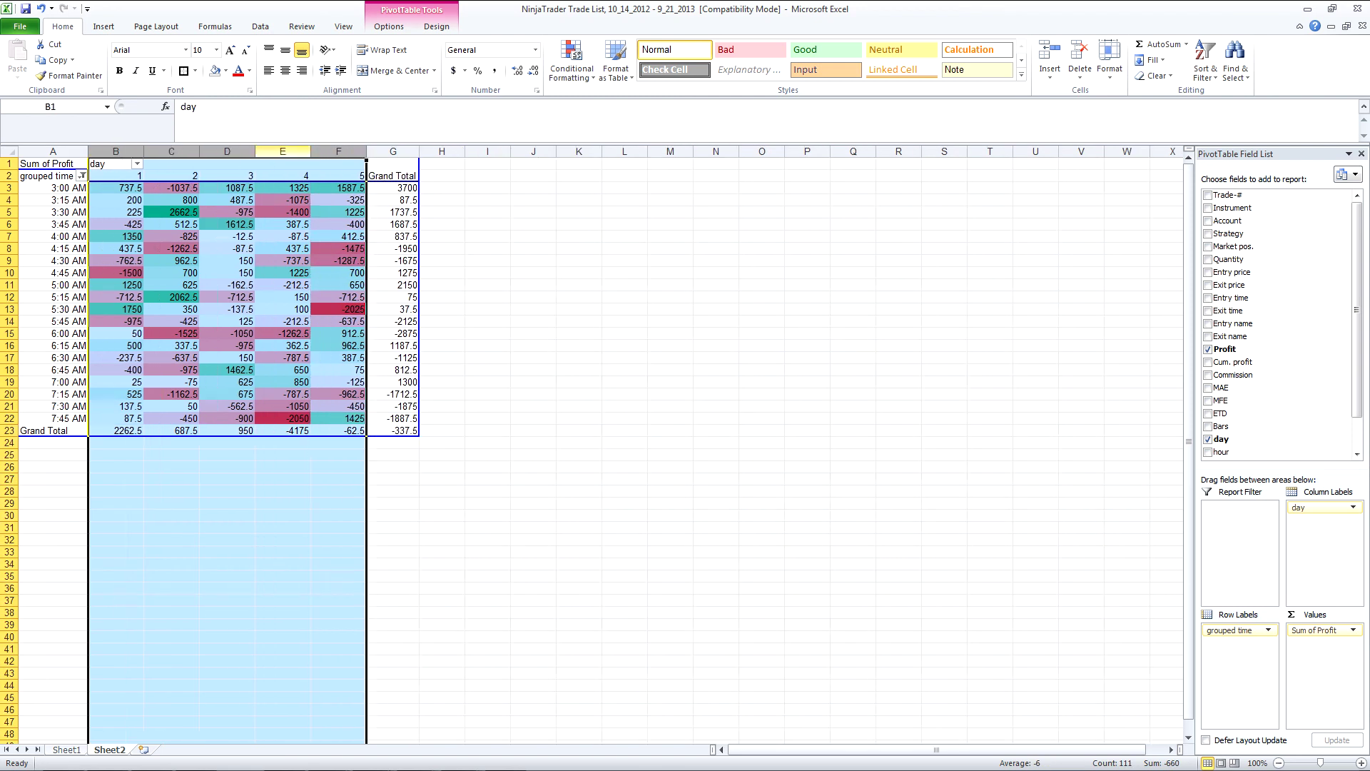
left_click(533, 394)
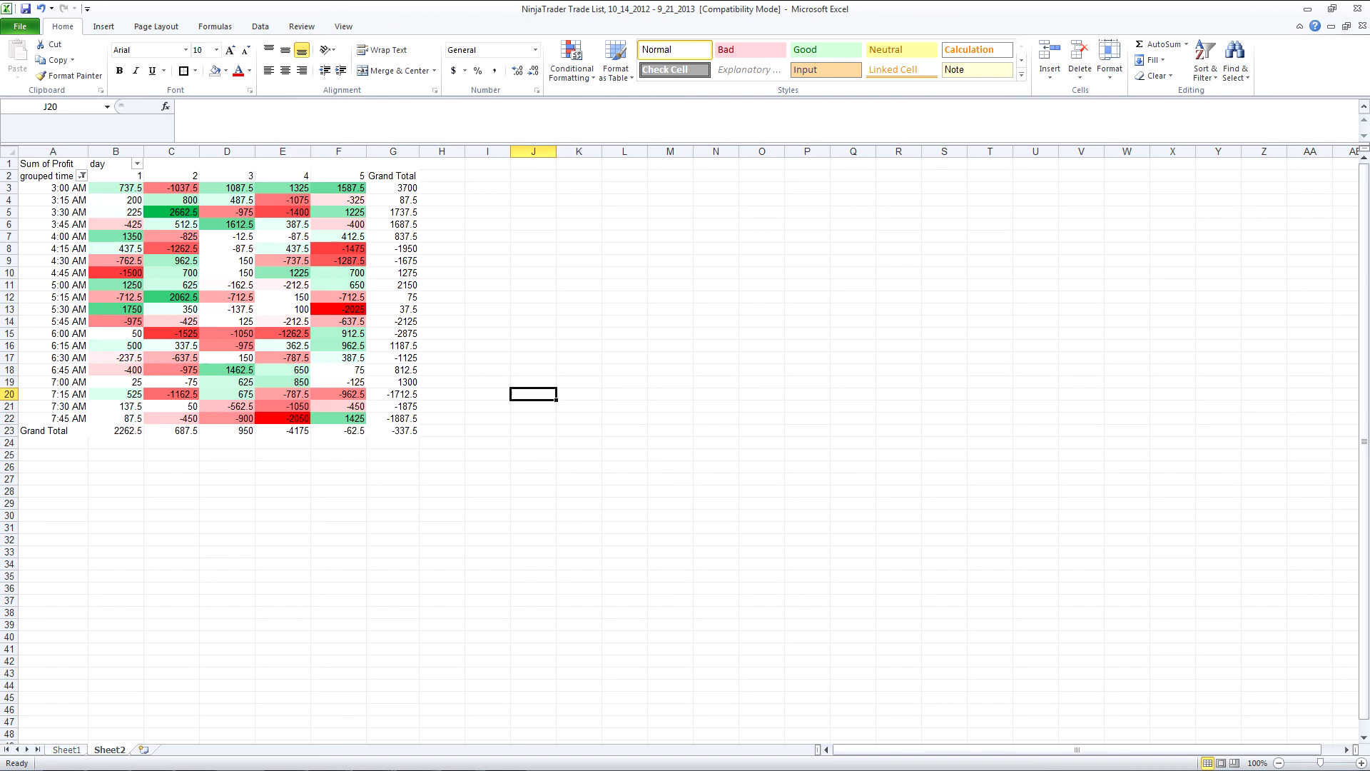
- Change the PivotTable's Profit value field to summarize by Count
left_click(116, 188)
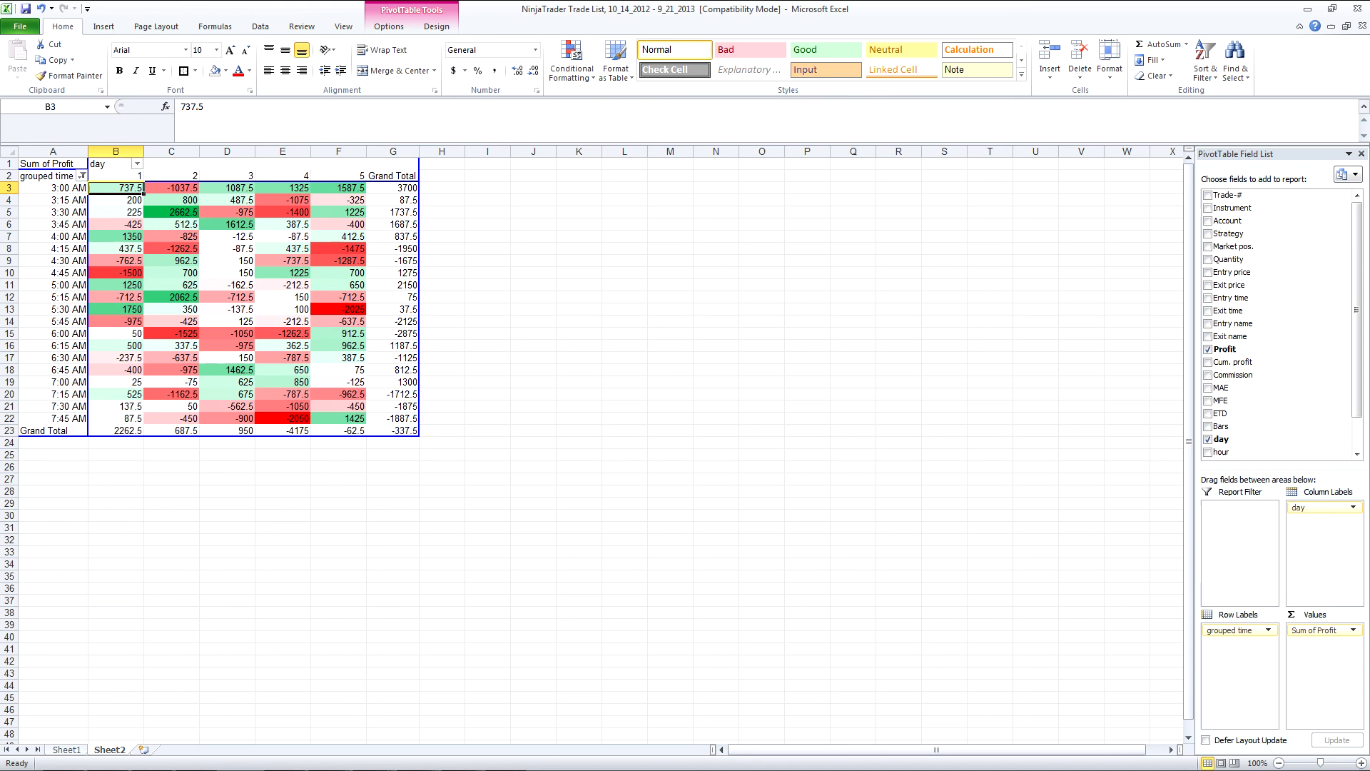
left_click(1320, 629)
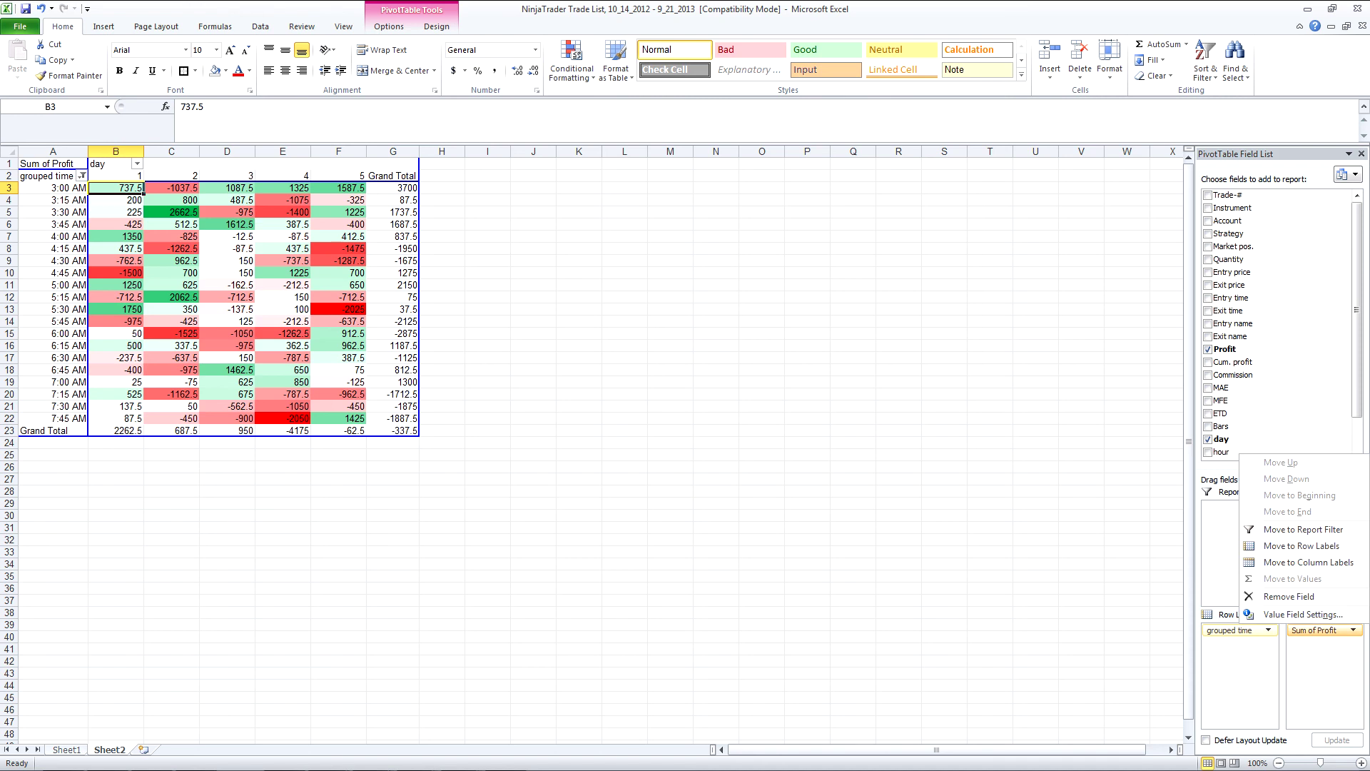
left_click(1303, 614)
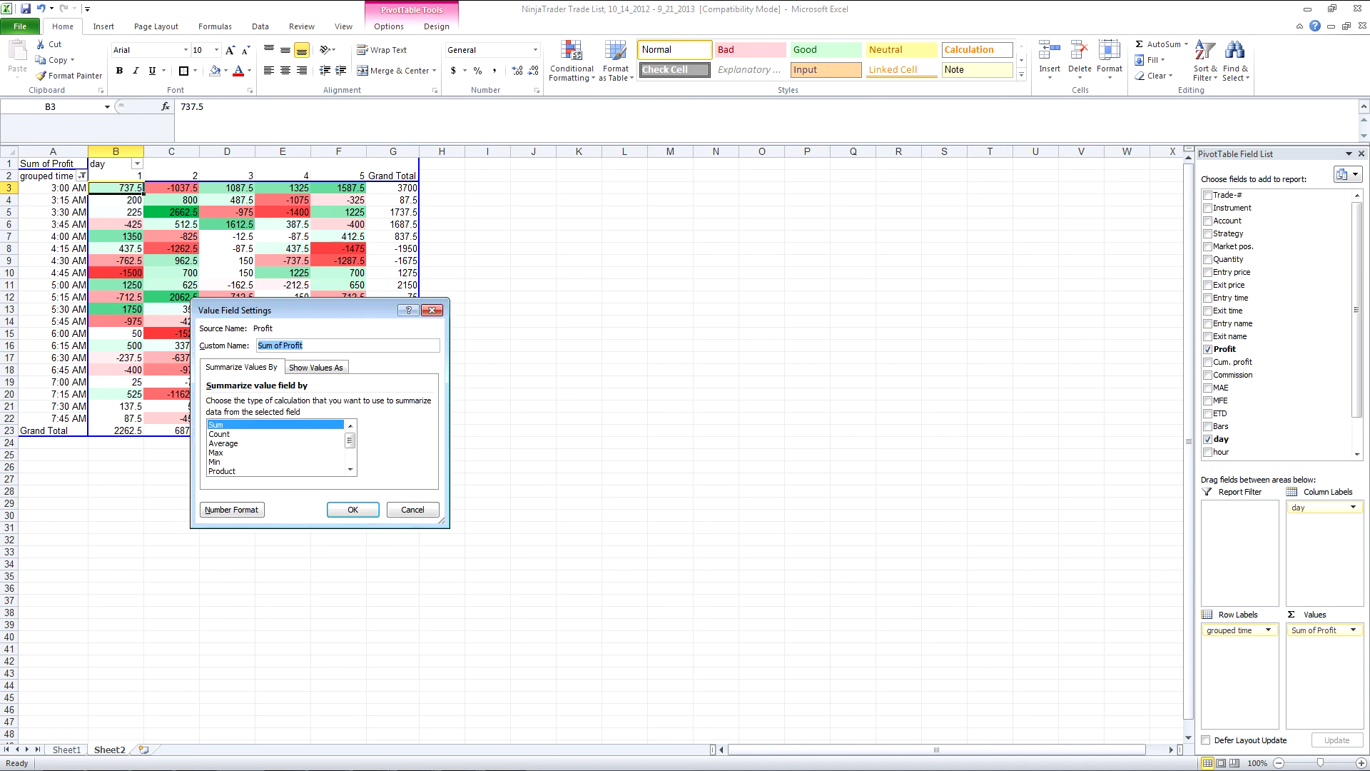
left_click(220, 434)
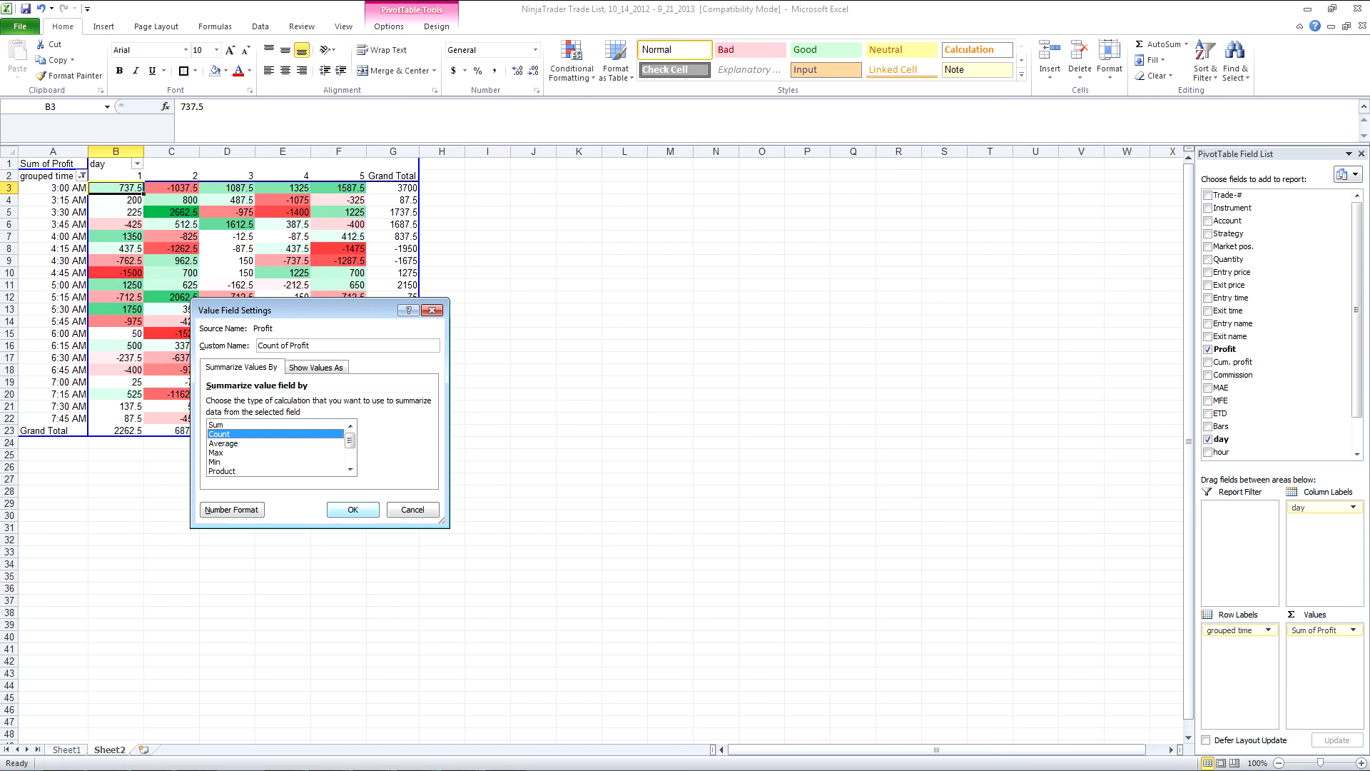
key("Return")
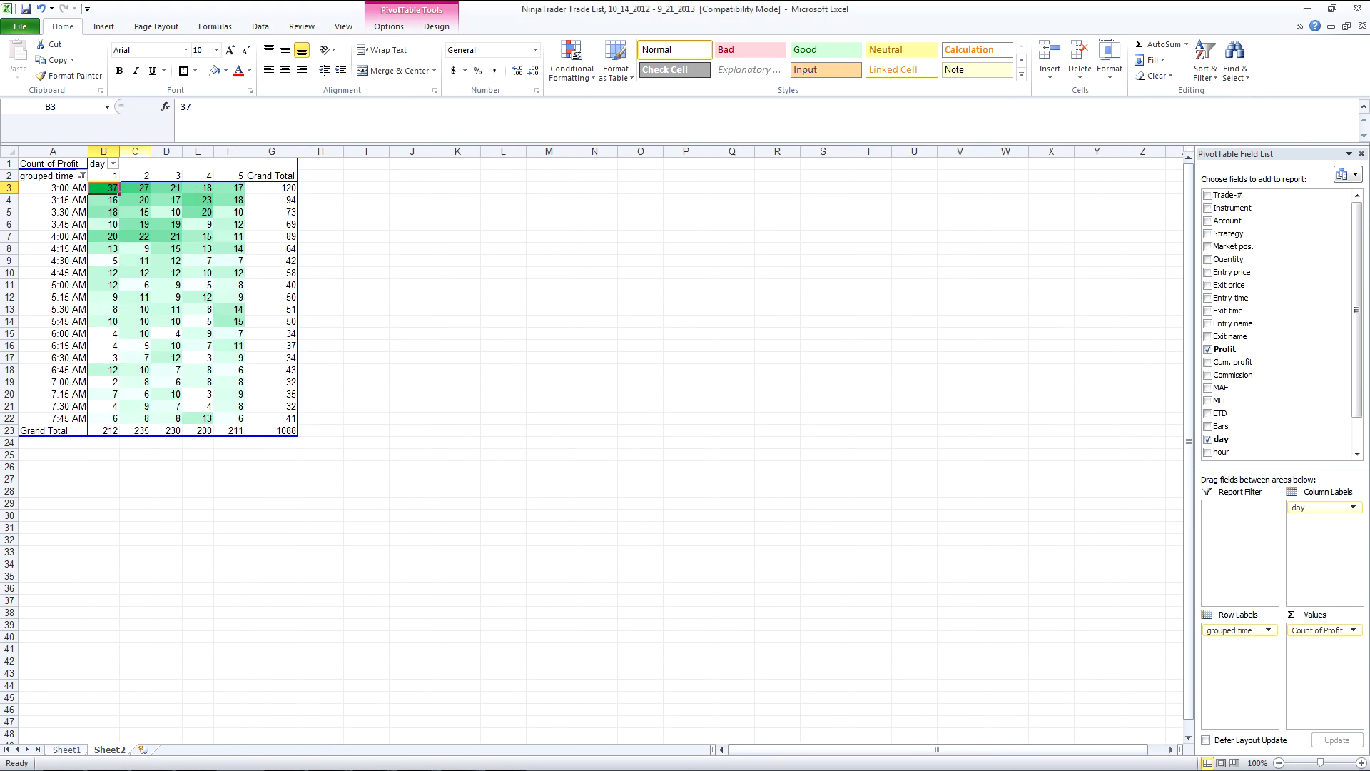
- Widen columns B through F again and check the trade counts for day 3 at 3:30 AM and day 4 at 7:45 AM
left_click_drag(104, 151, 245, 151)
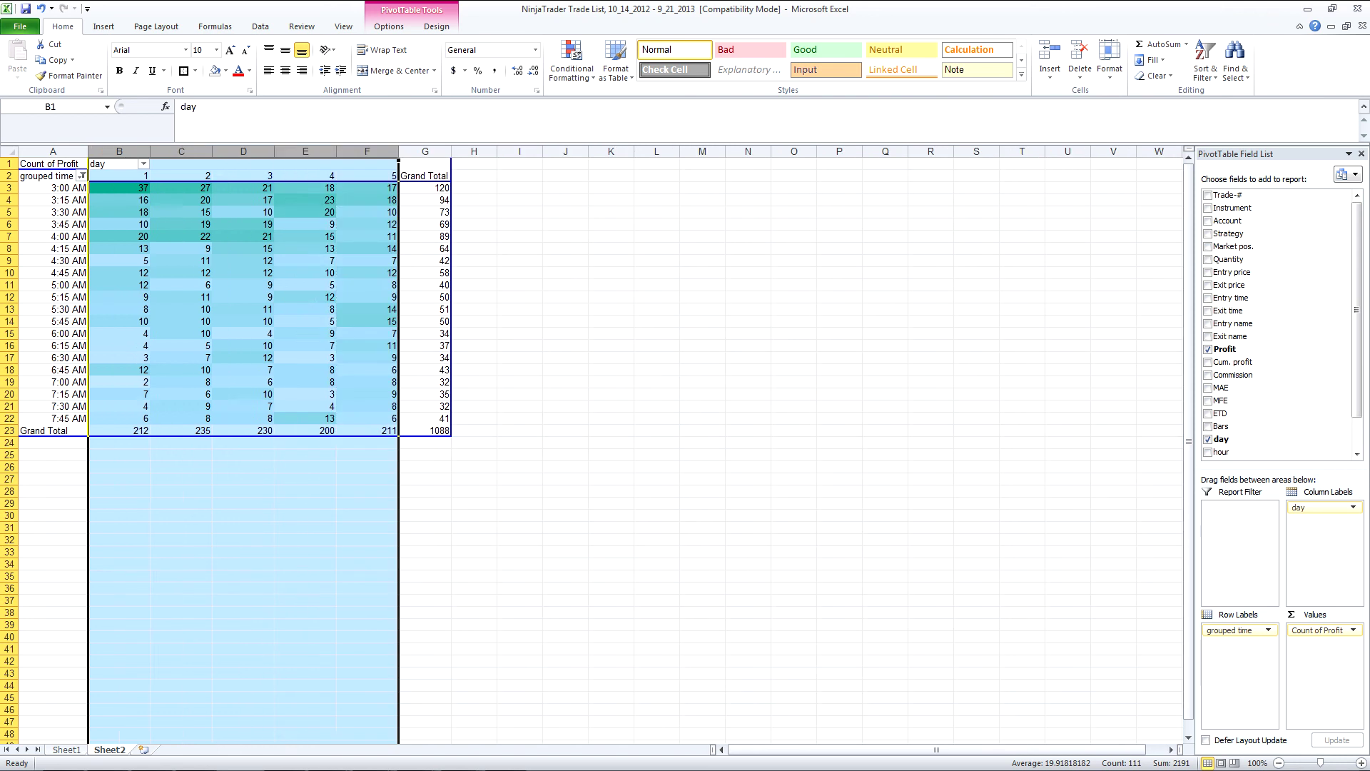
left_click(243, 212)
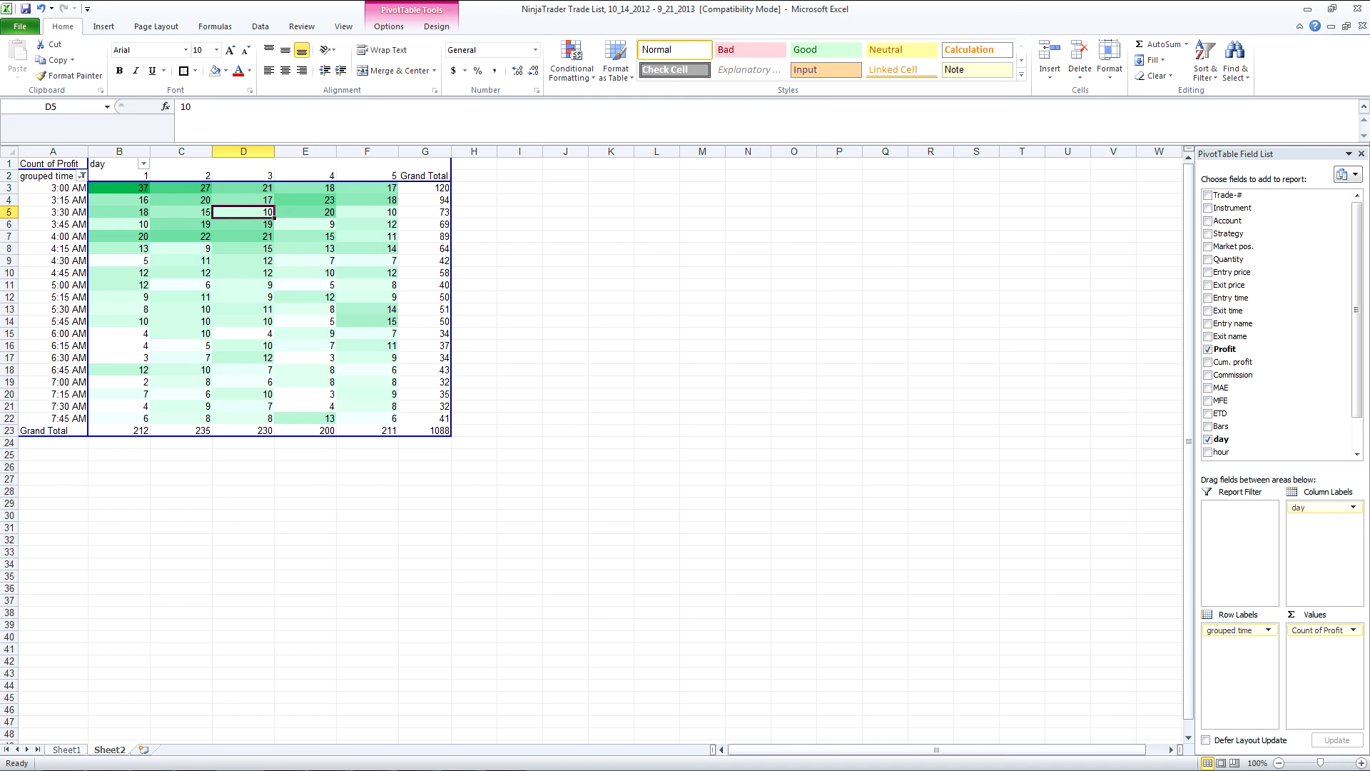
left_click(314, 419)
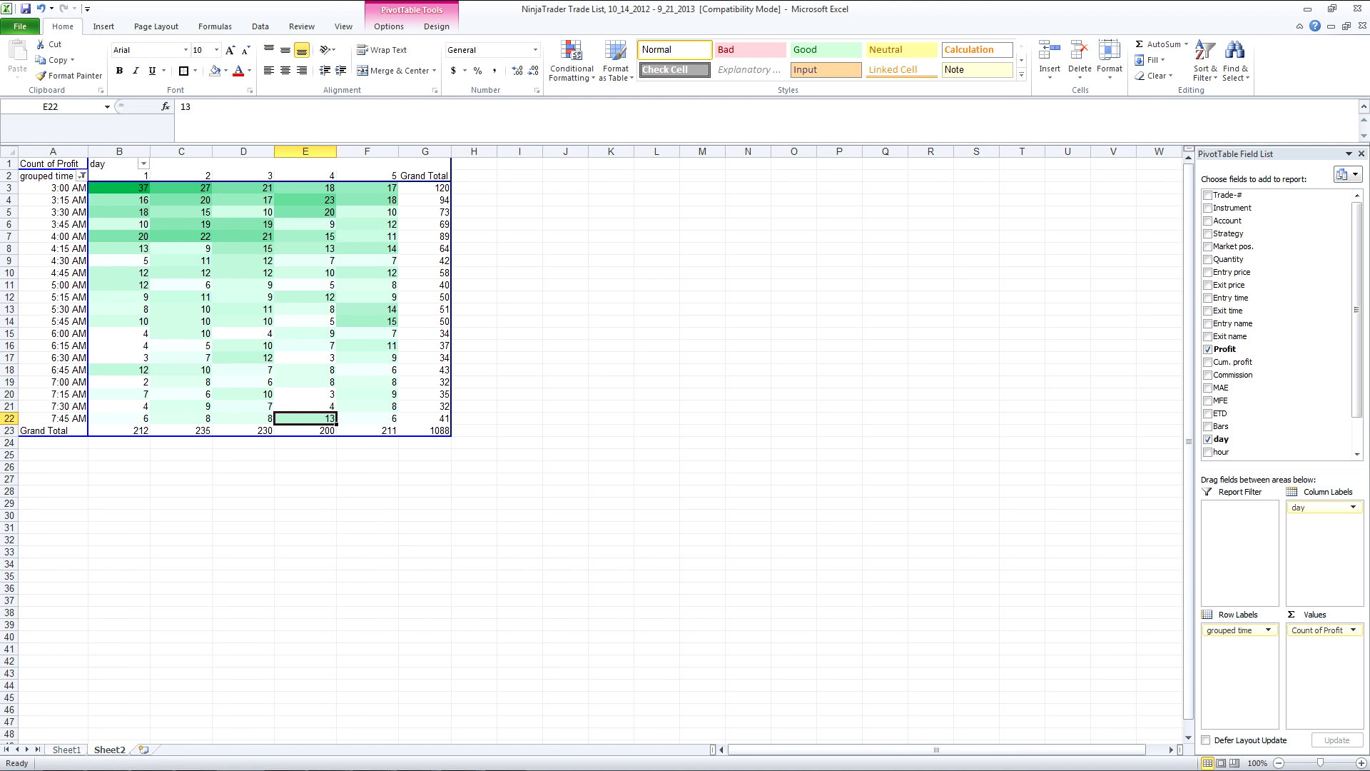
- Summarize the PivotTable's Profit value field by Average and format it as Number with 2 decimal places
left_click(1321, 630)
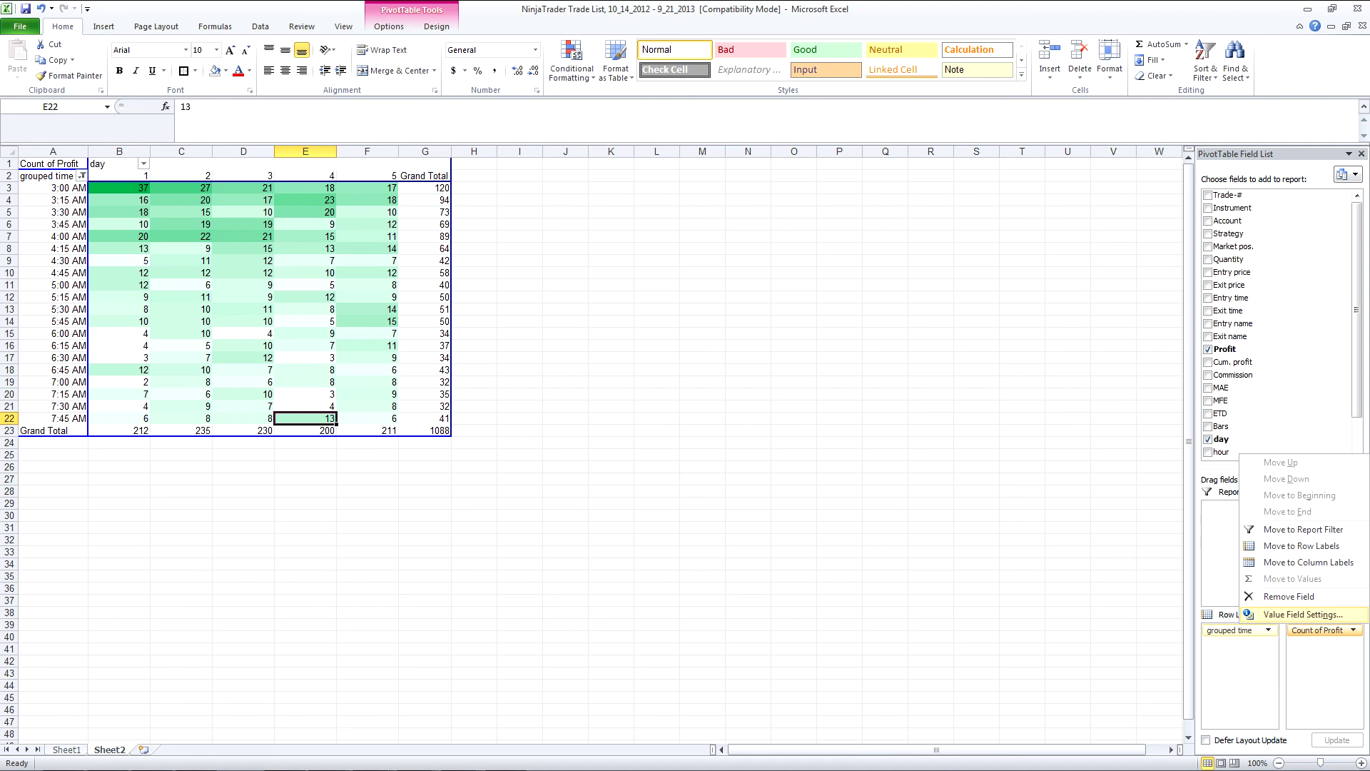
left_click(1303, 614)
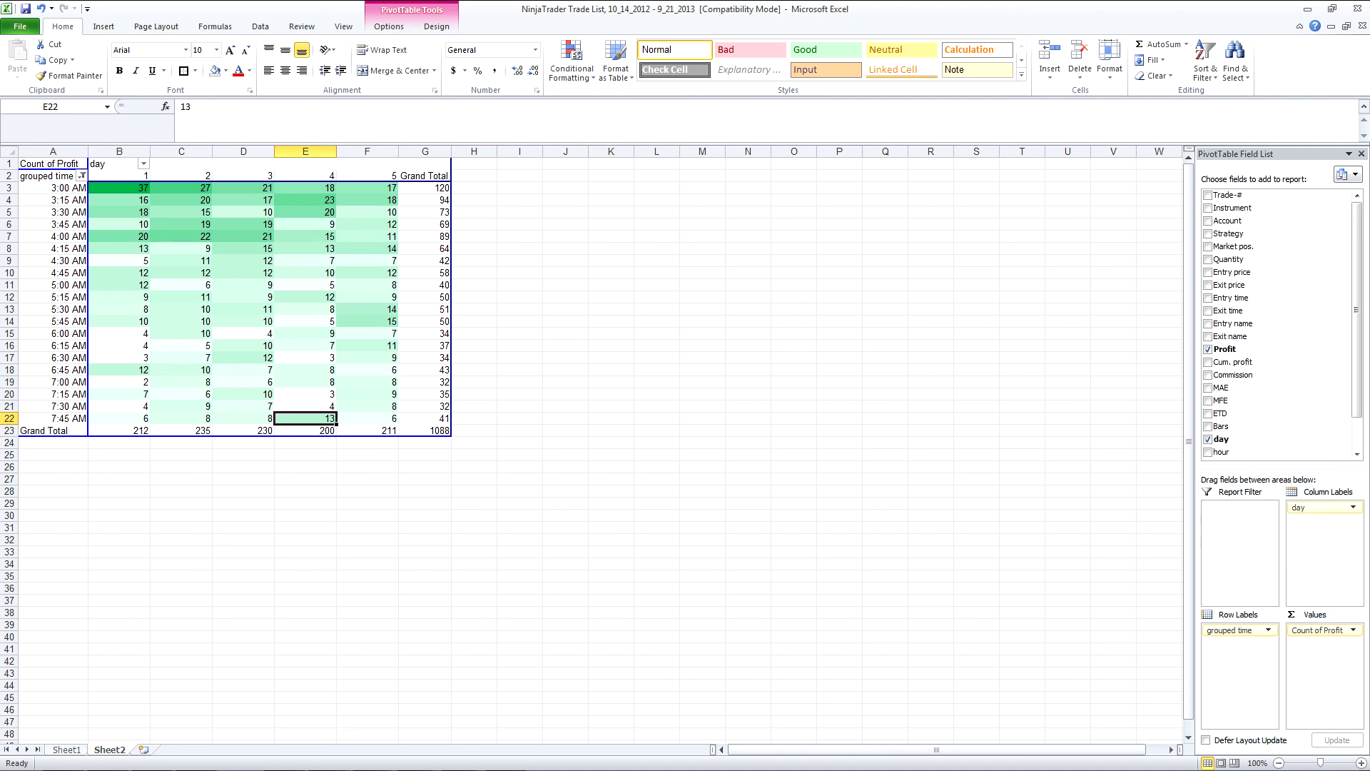
left_click(1320, 629)
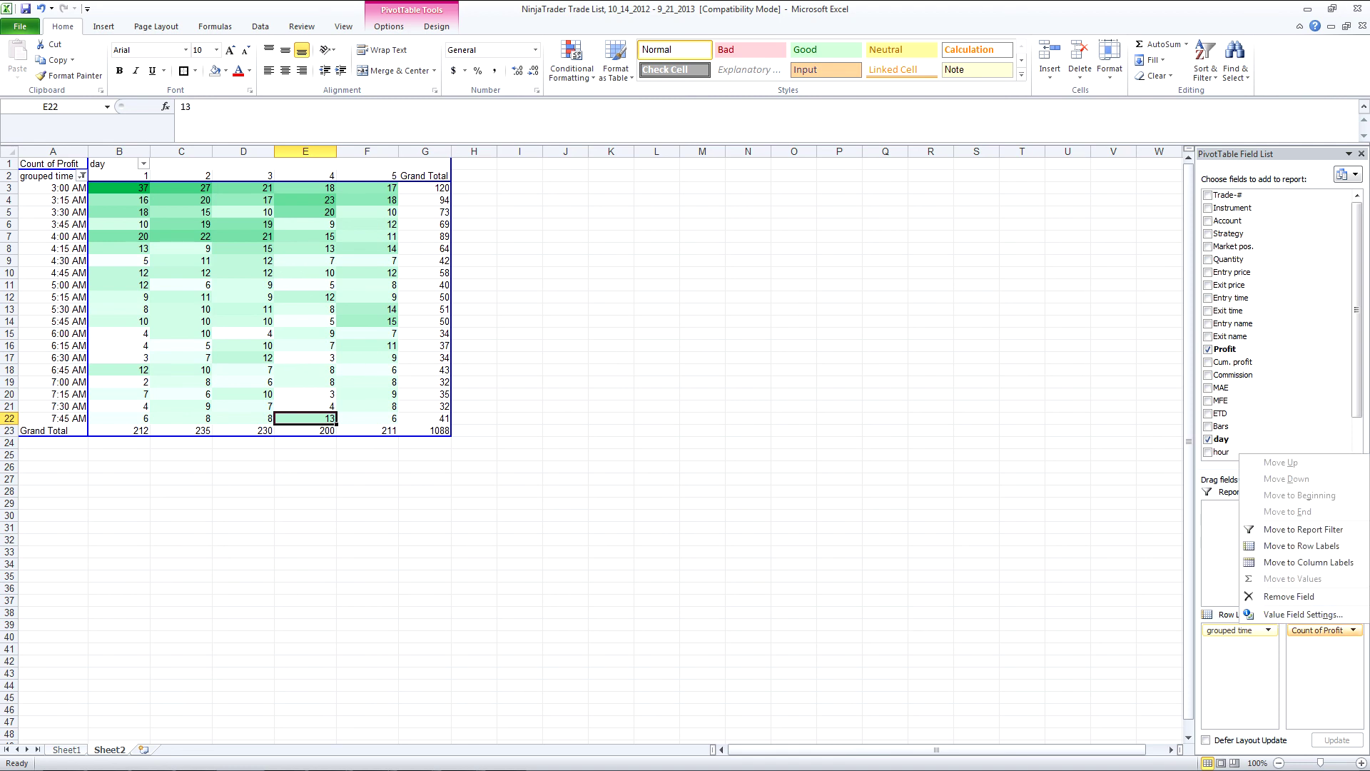
left_click(1285, 614)
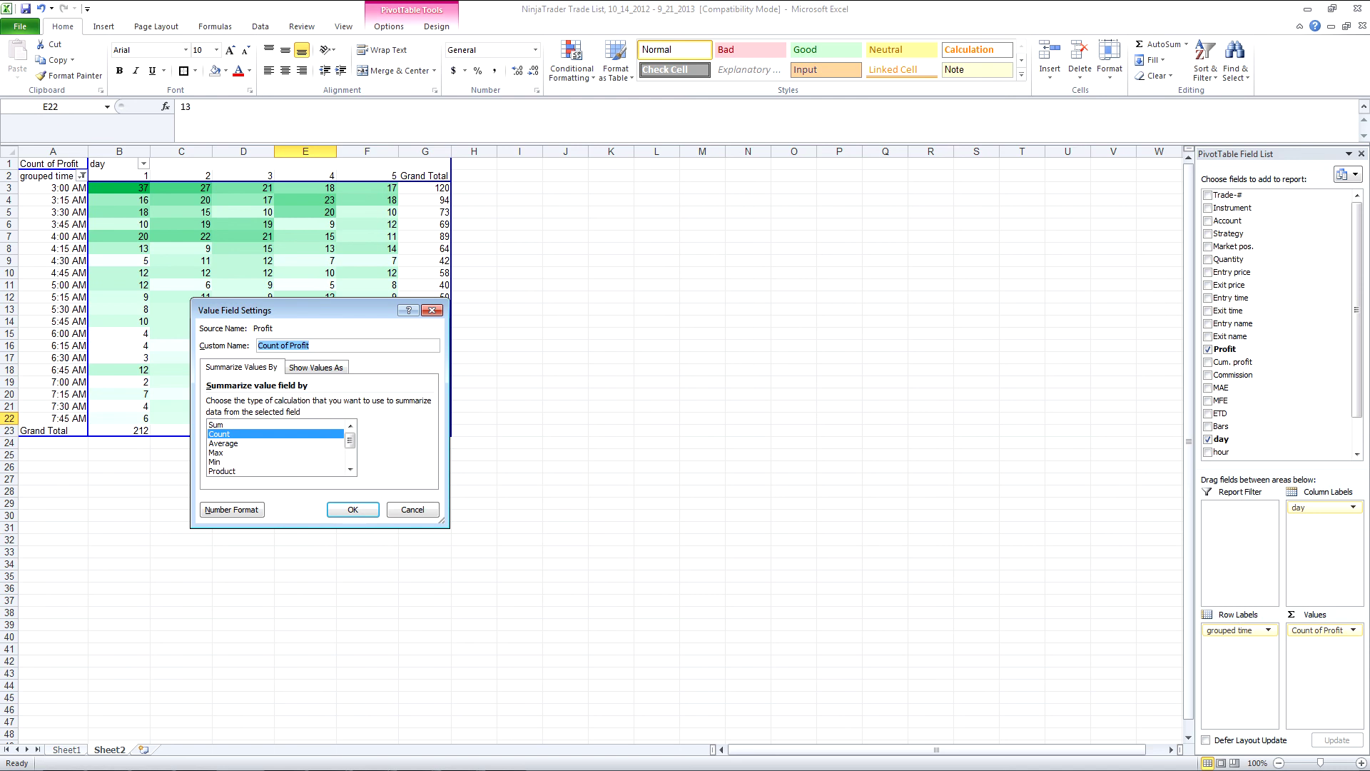
left_click(231, 443)
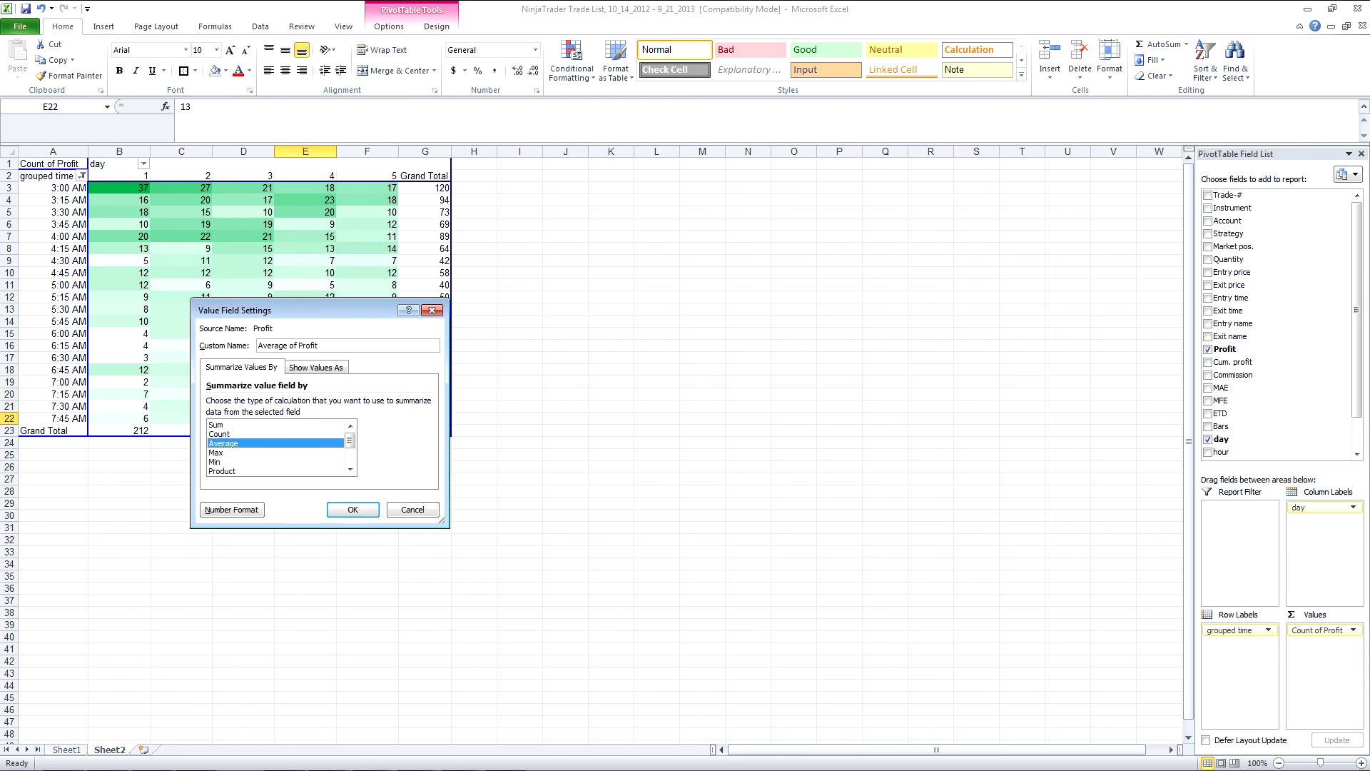
left_click(232, 509)
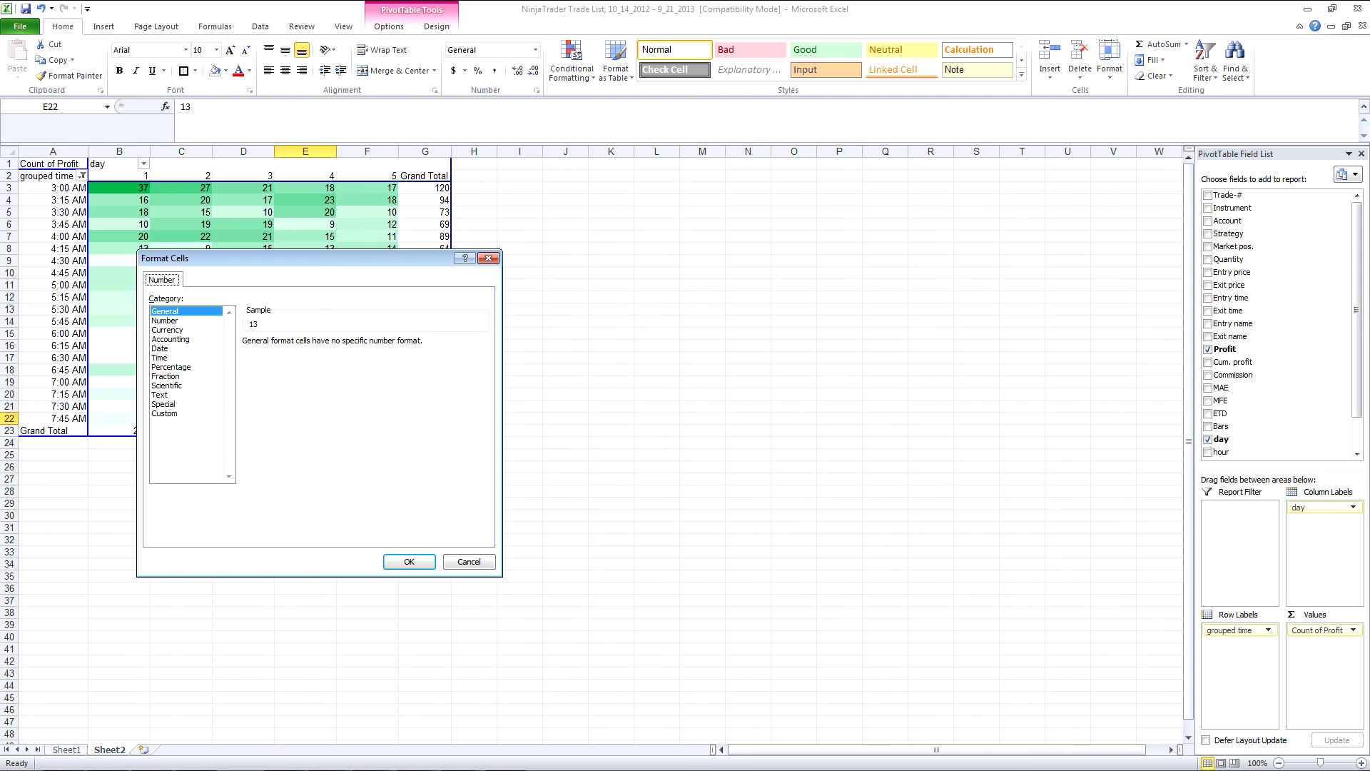
left_click(166, 321)
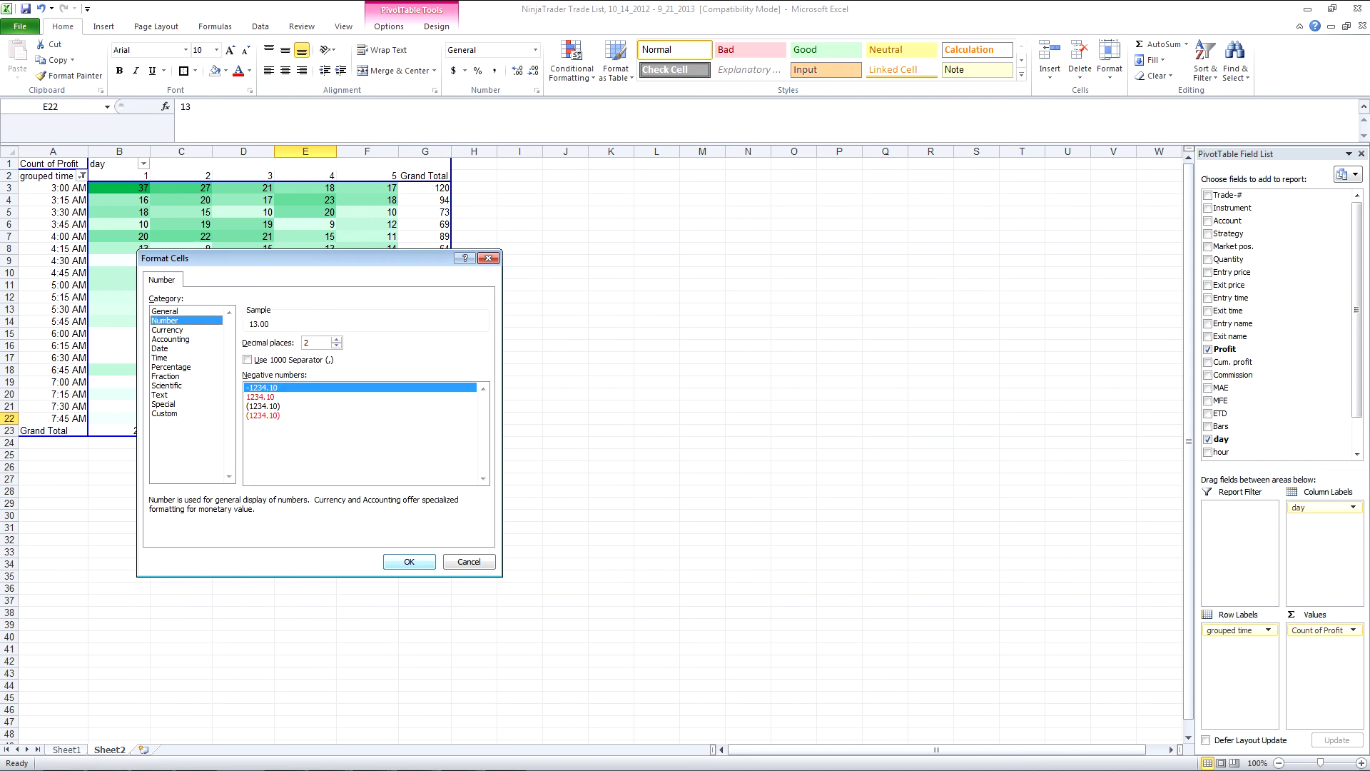
left_click(409, 561)
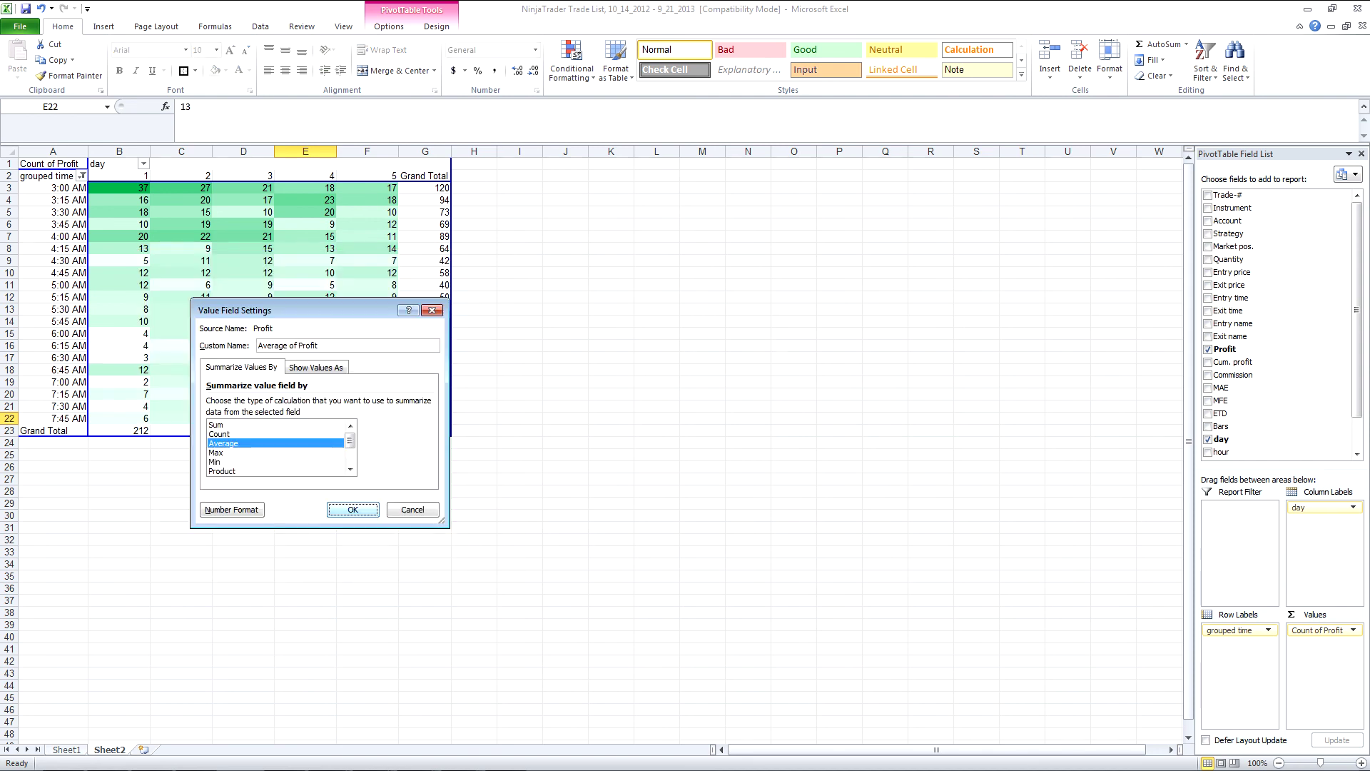
key("Return")
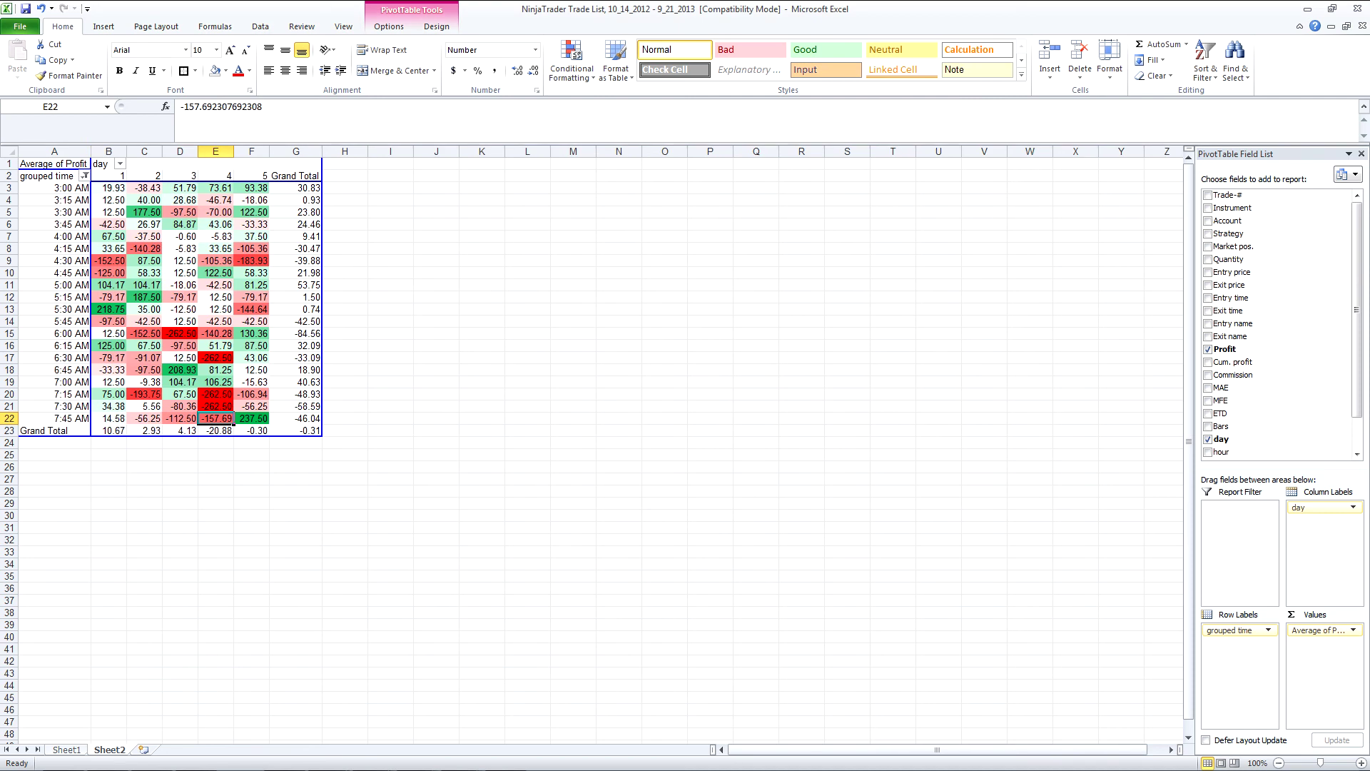
- Widen columns B through F equally, deselect them, and examine the average profits for days 3 and 4 at 3:30 AM
left_click_drag(109, 151, 292, 151)
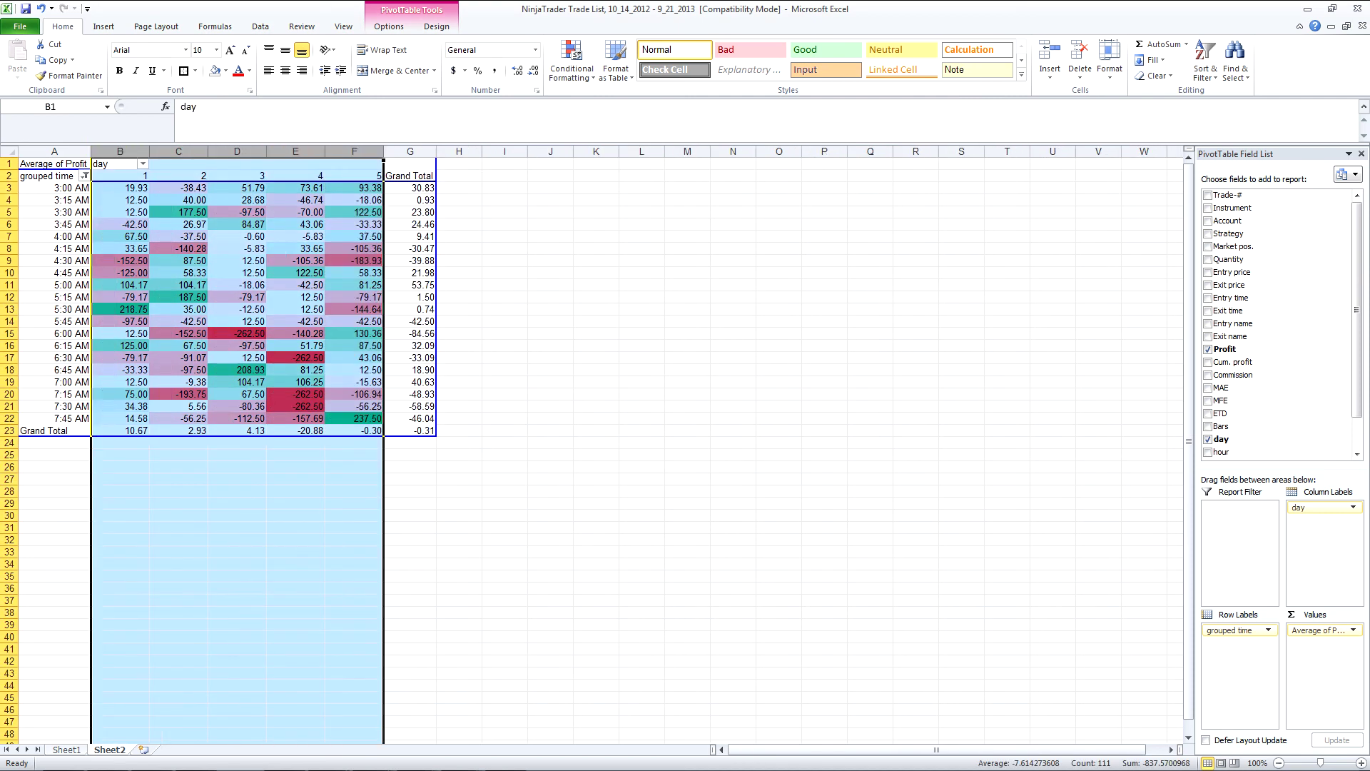
left_click(504, 455)
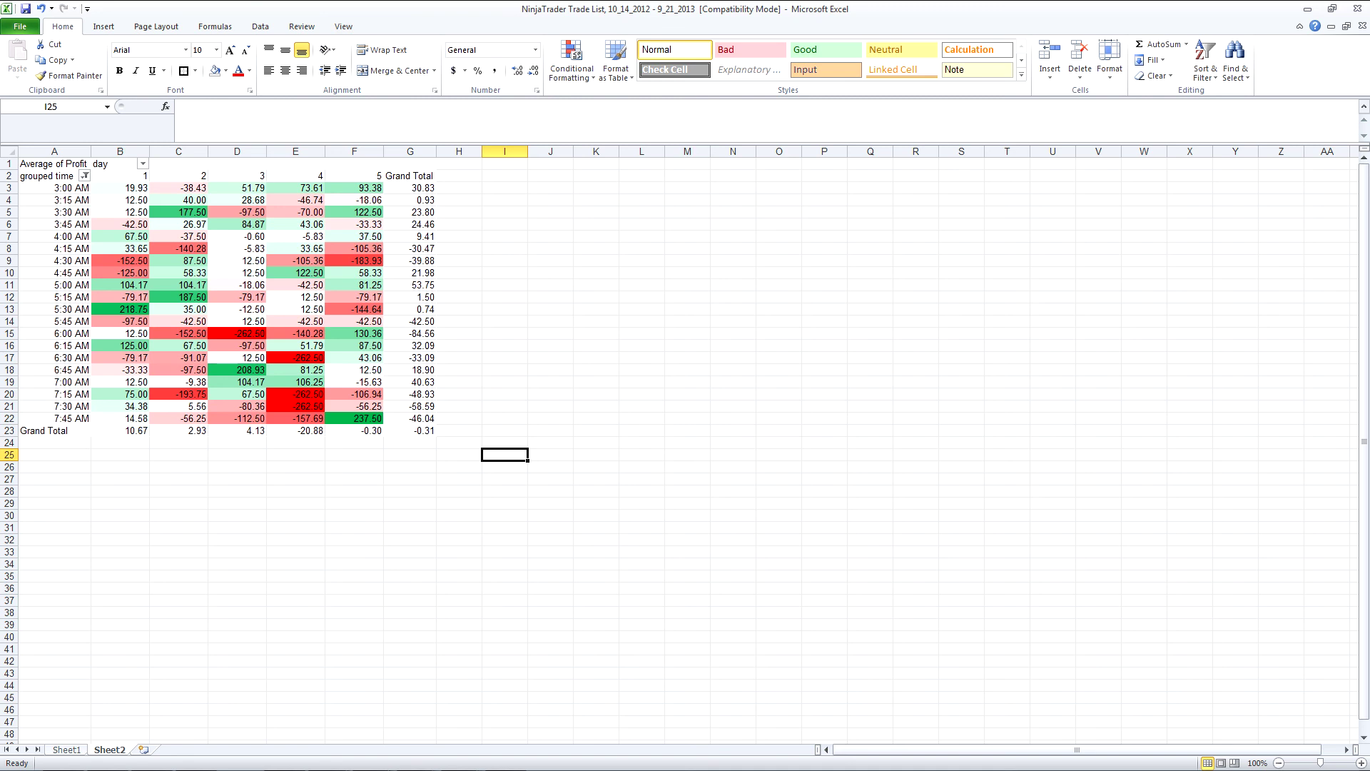
mouse_move(332, 392)
mouse_move(256, 212)
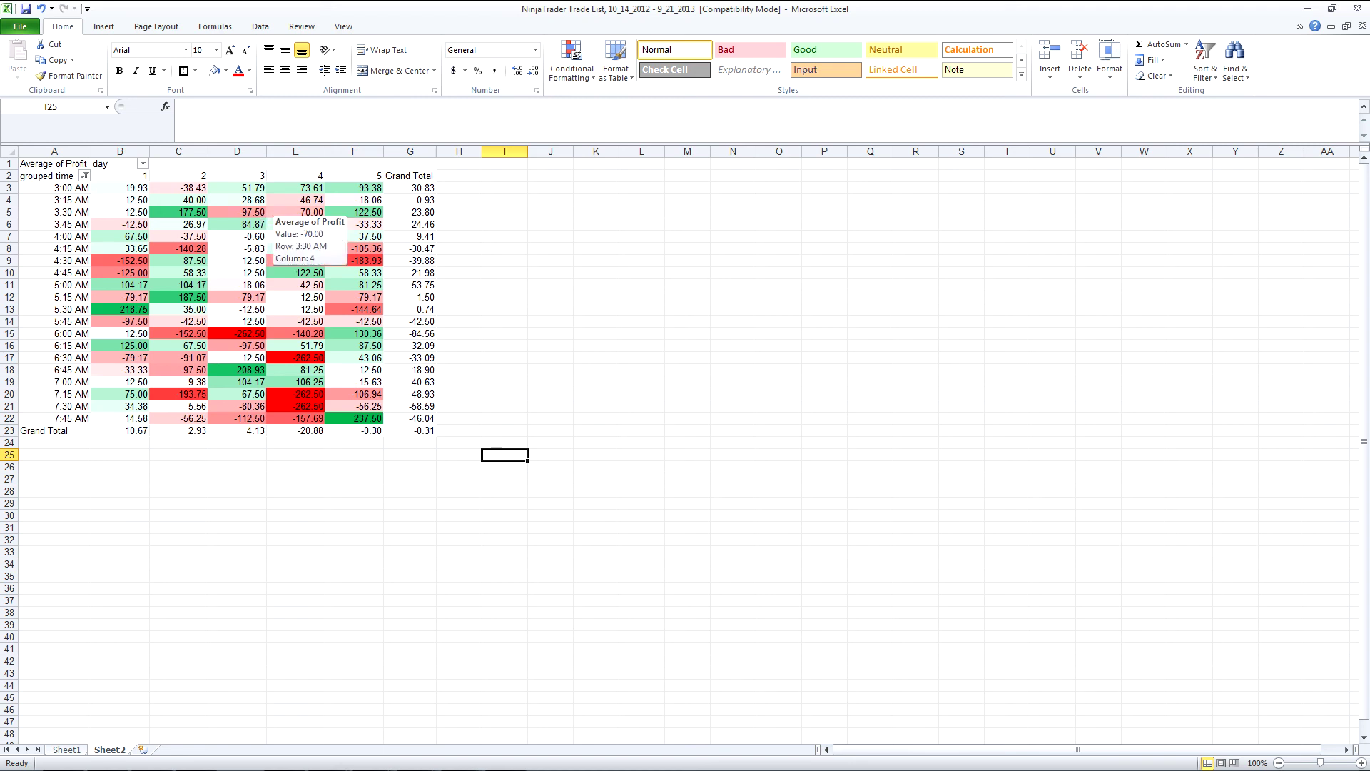
mouse_move(330, 214)
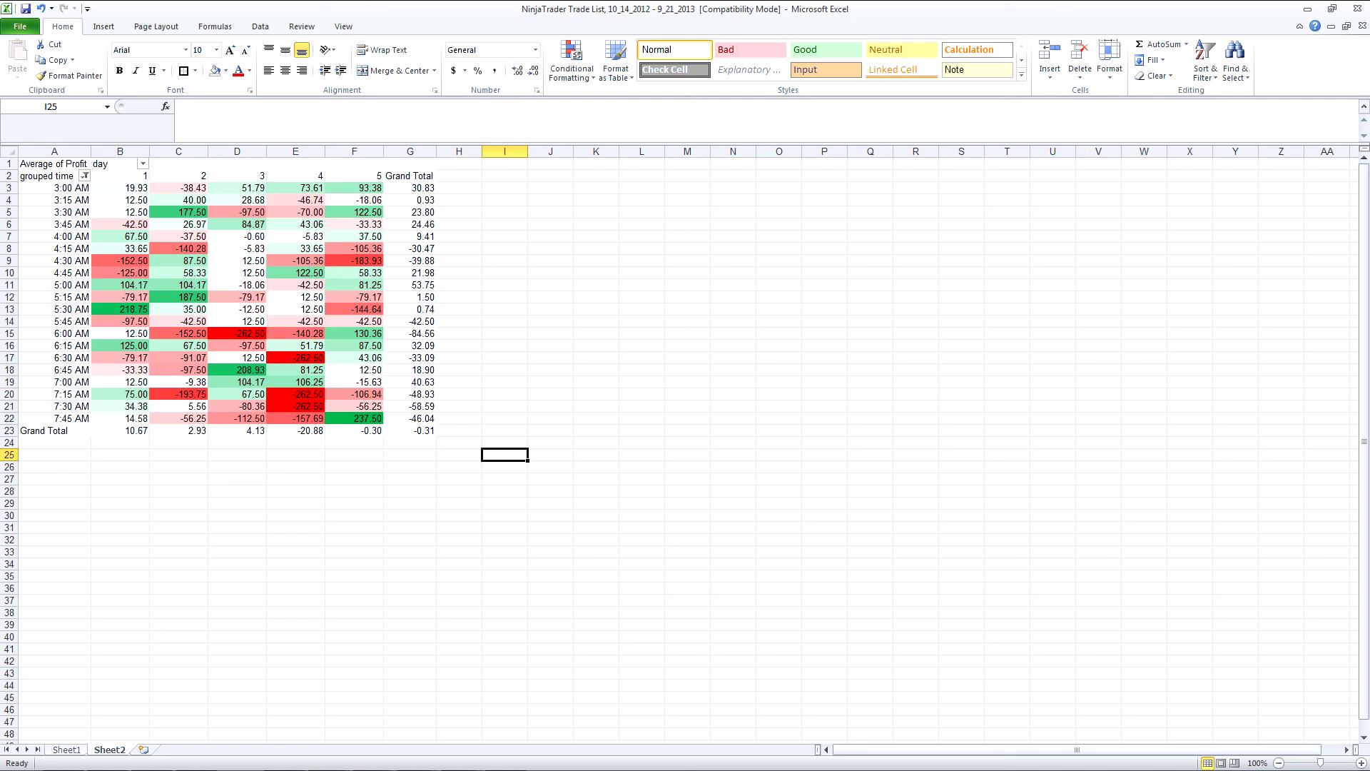
- Switch the Profit value field back to Count and widen columns B through F equally
left_click(355, 285)
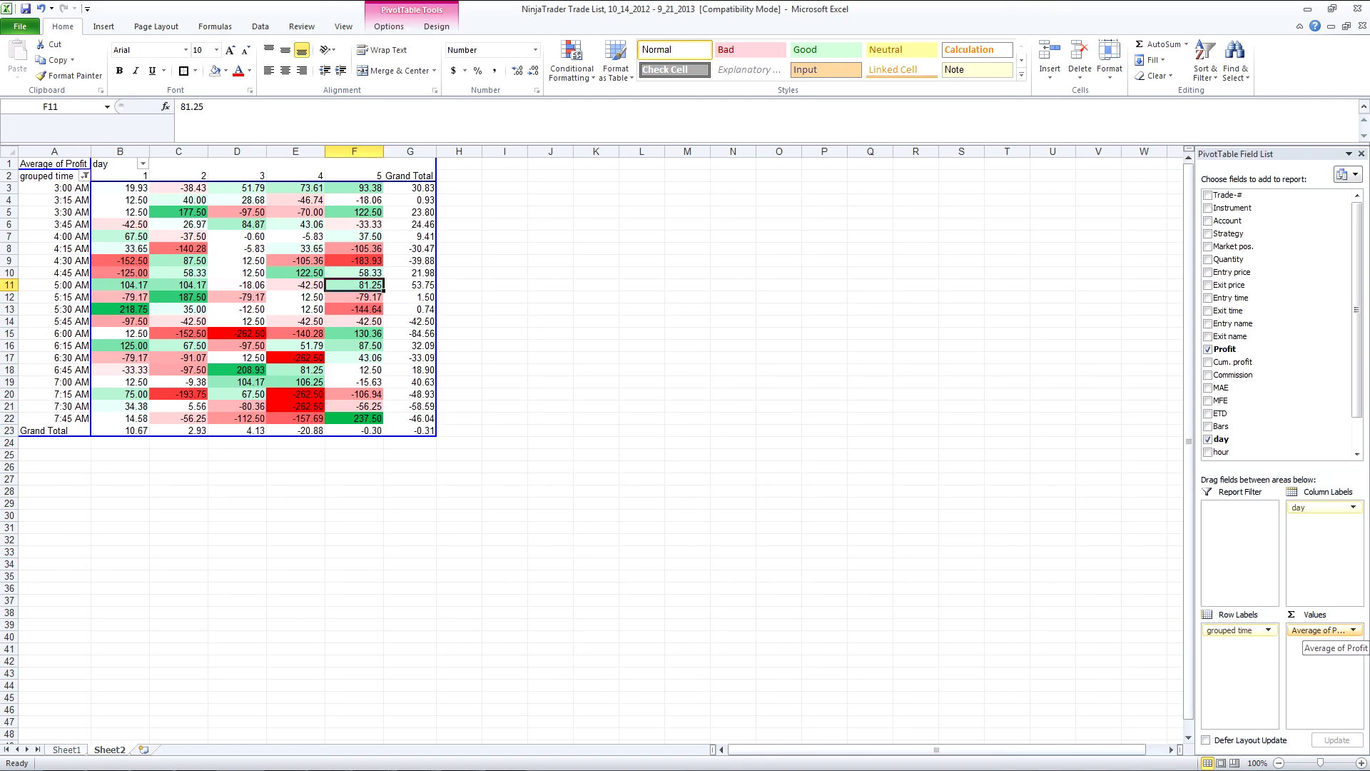
left_click(1322, 630)
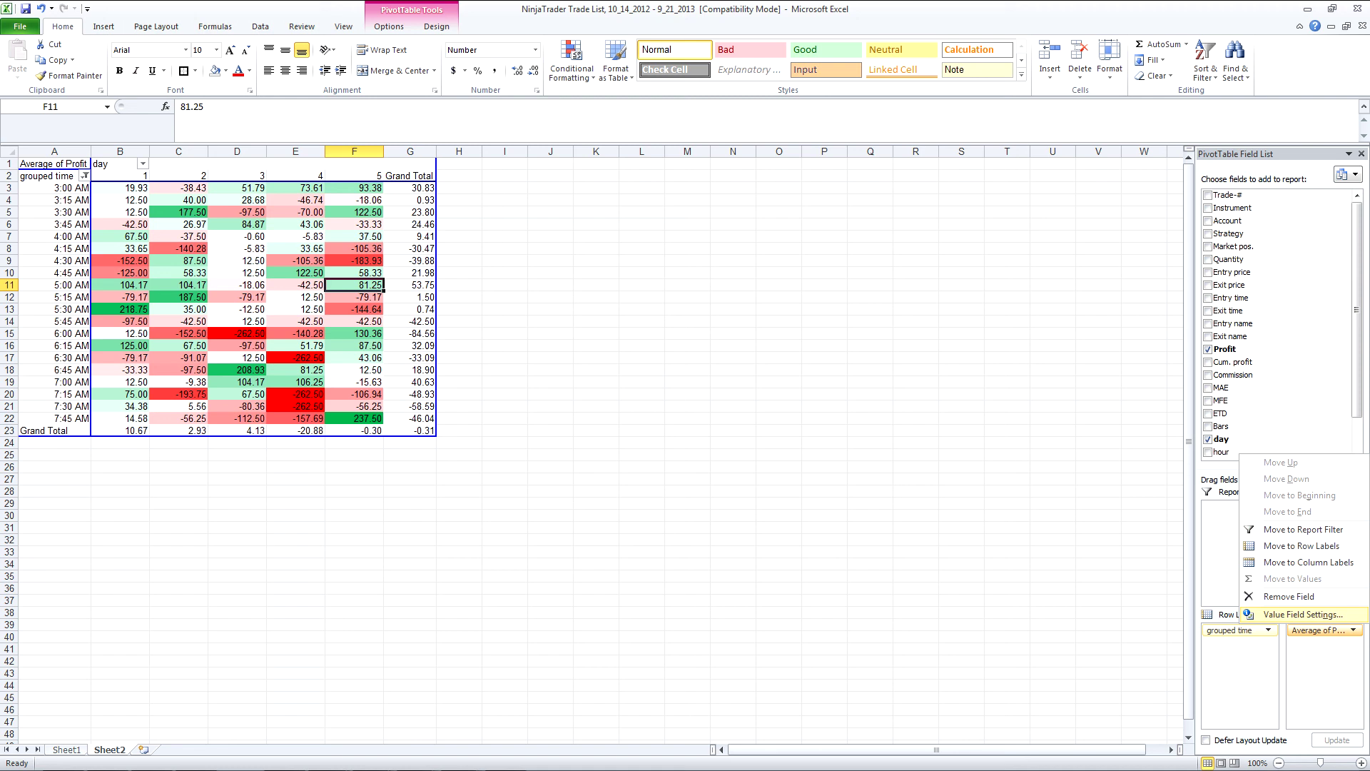
key("Return")
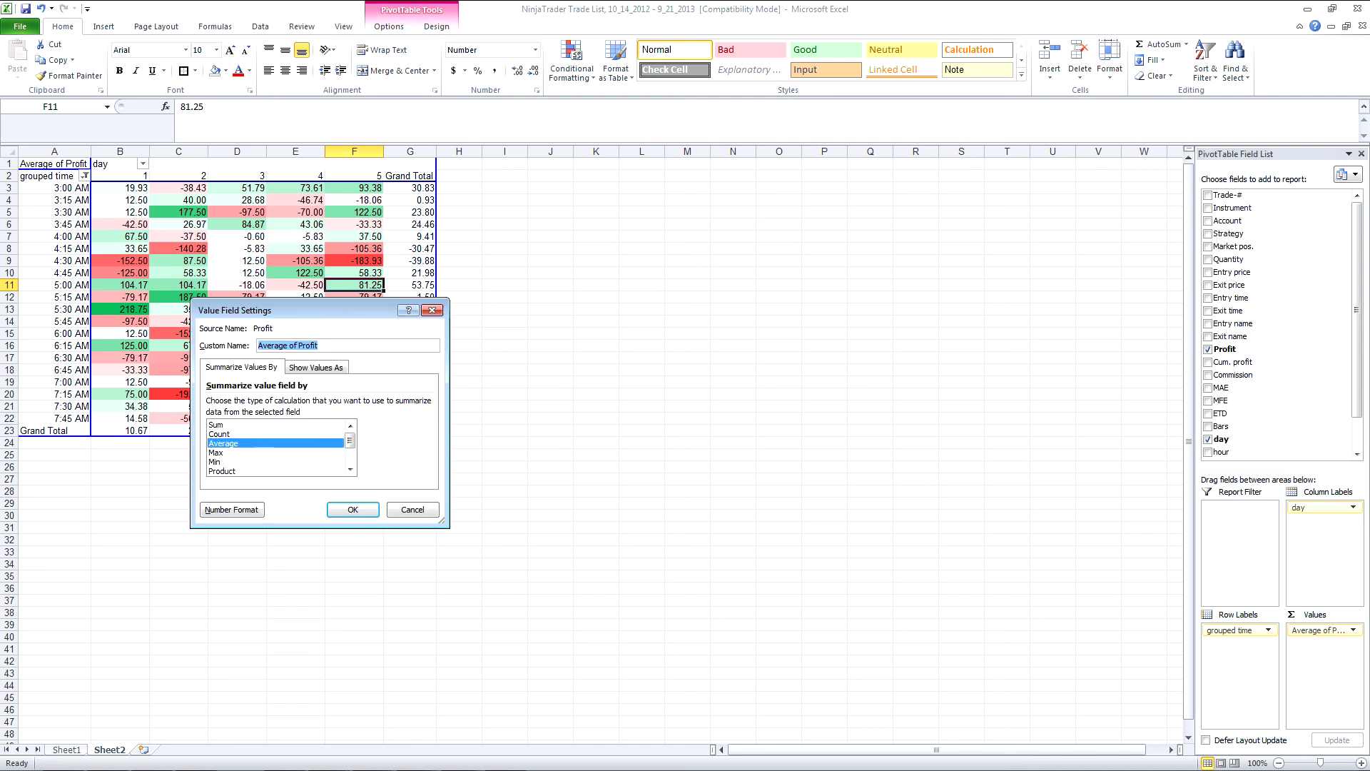
left_click(219, 434)
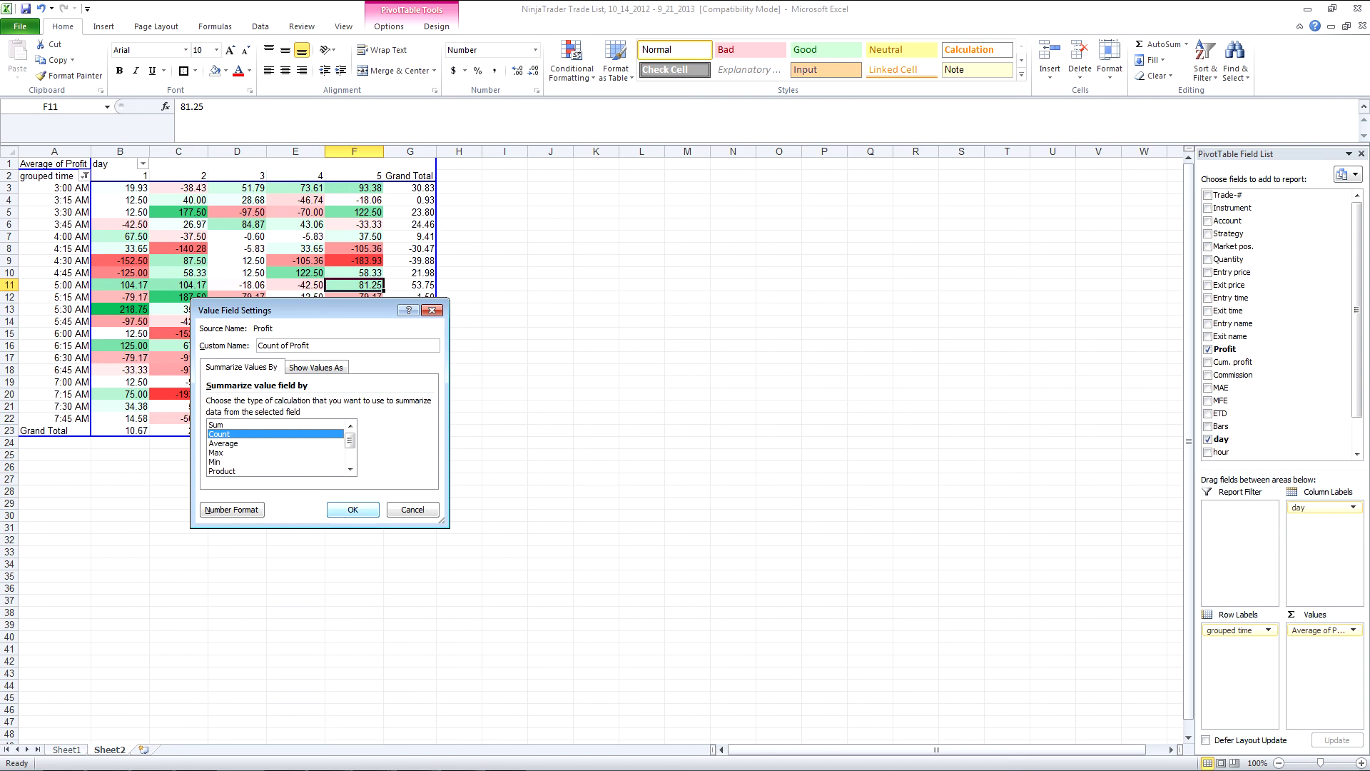
left_click(353, 509)
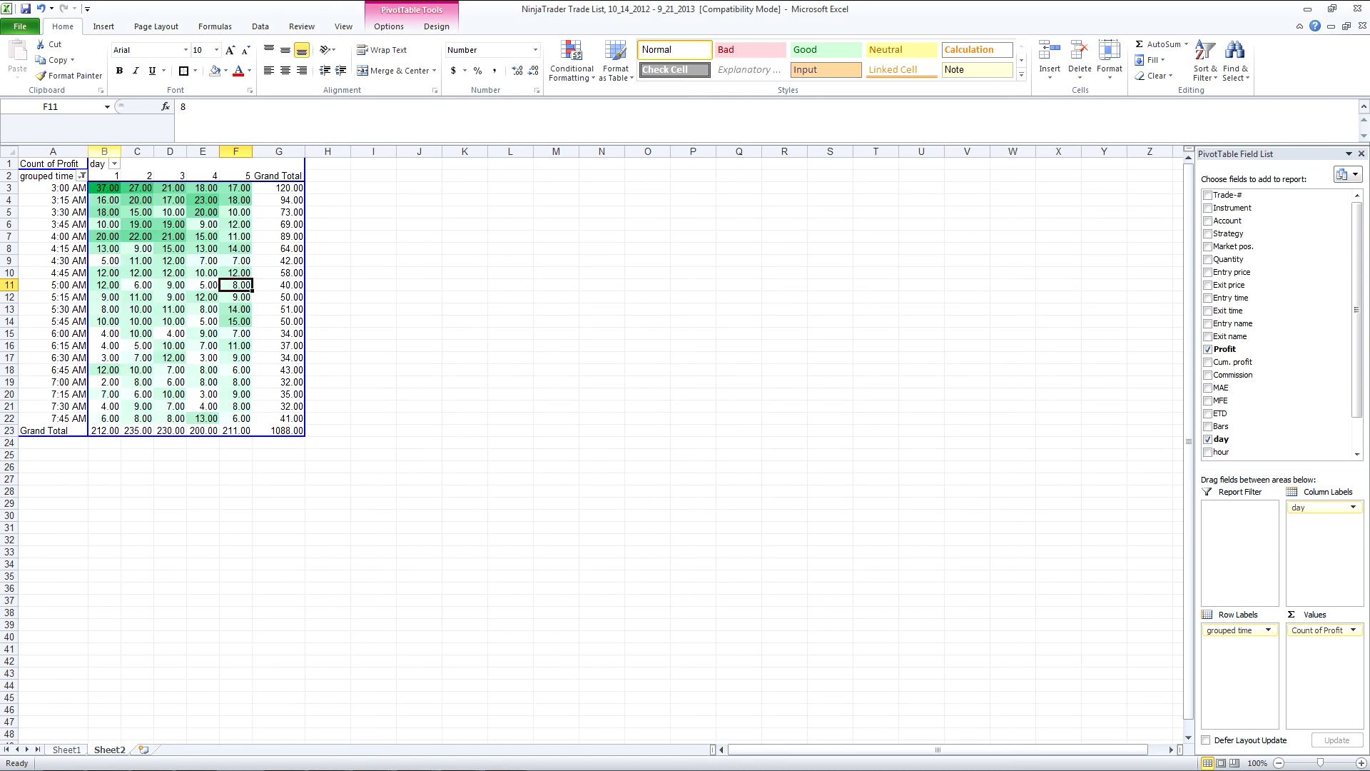
left_click_drag(104, 151, 294, 151)
left_click(343, 309)
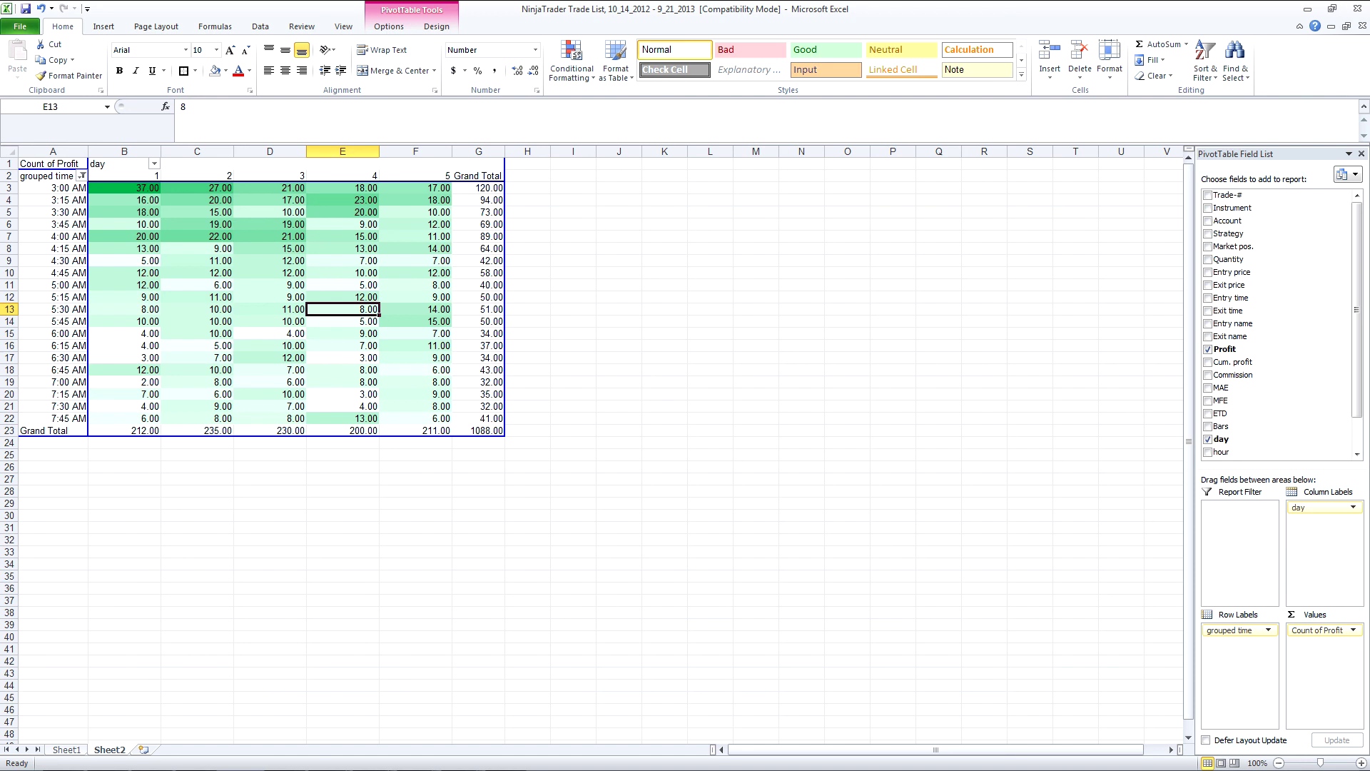
- Format the Count of Profit values as Number without decimal places
left_click(1316, 629)
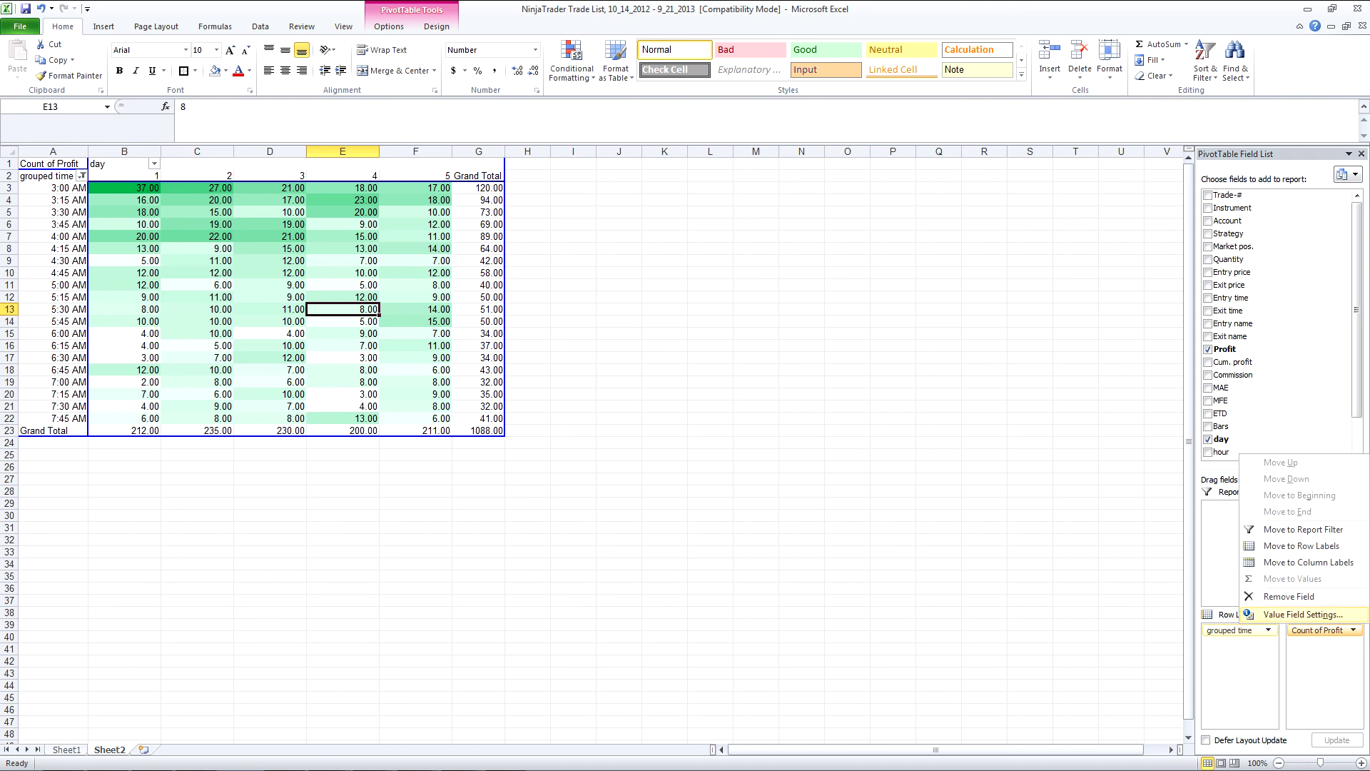
left_click(1277, 615)
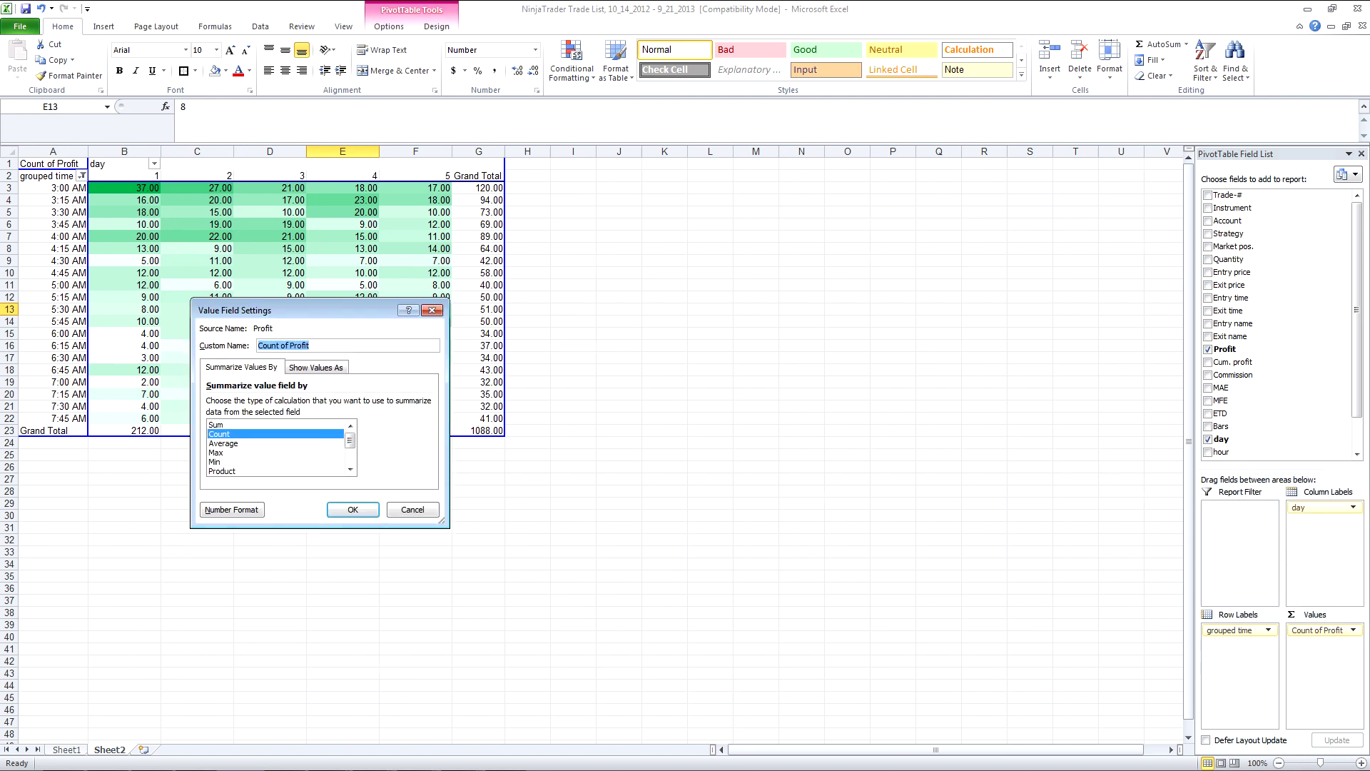
left_click(232, 508)
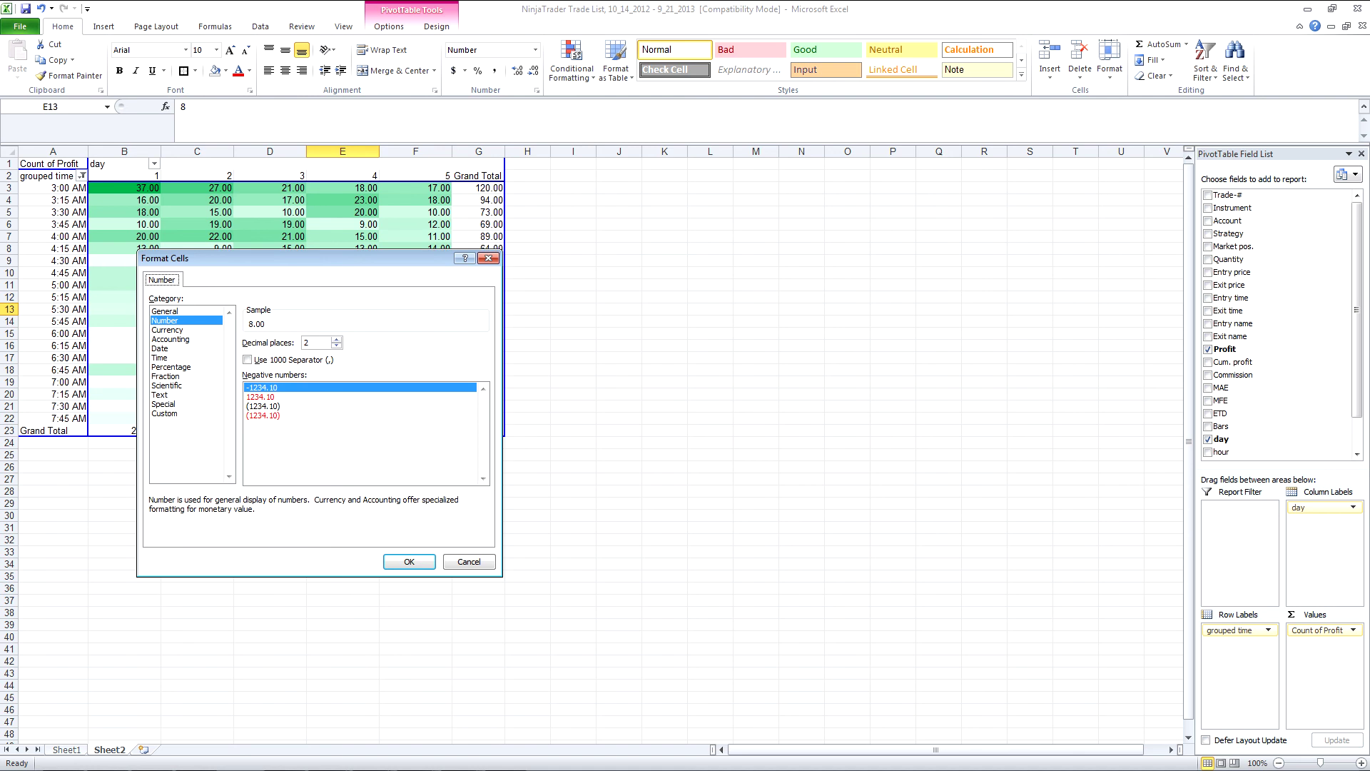
left_click(409, 561)
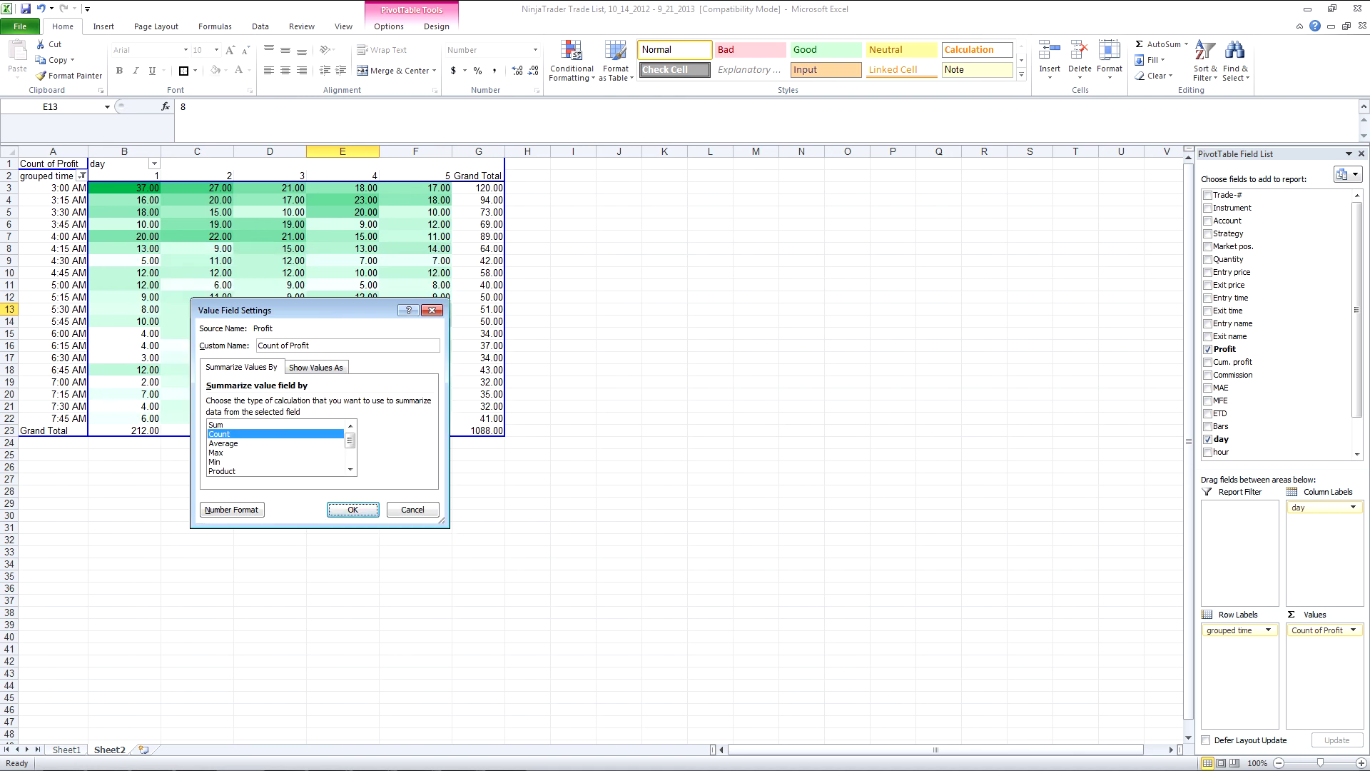
key("Return")
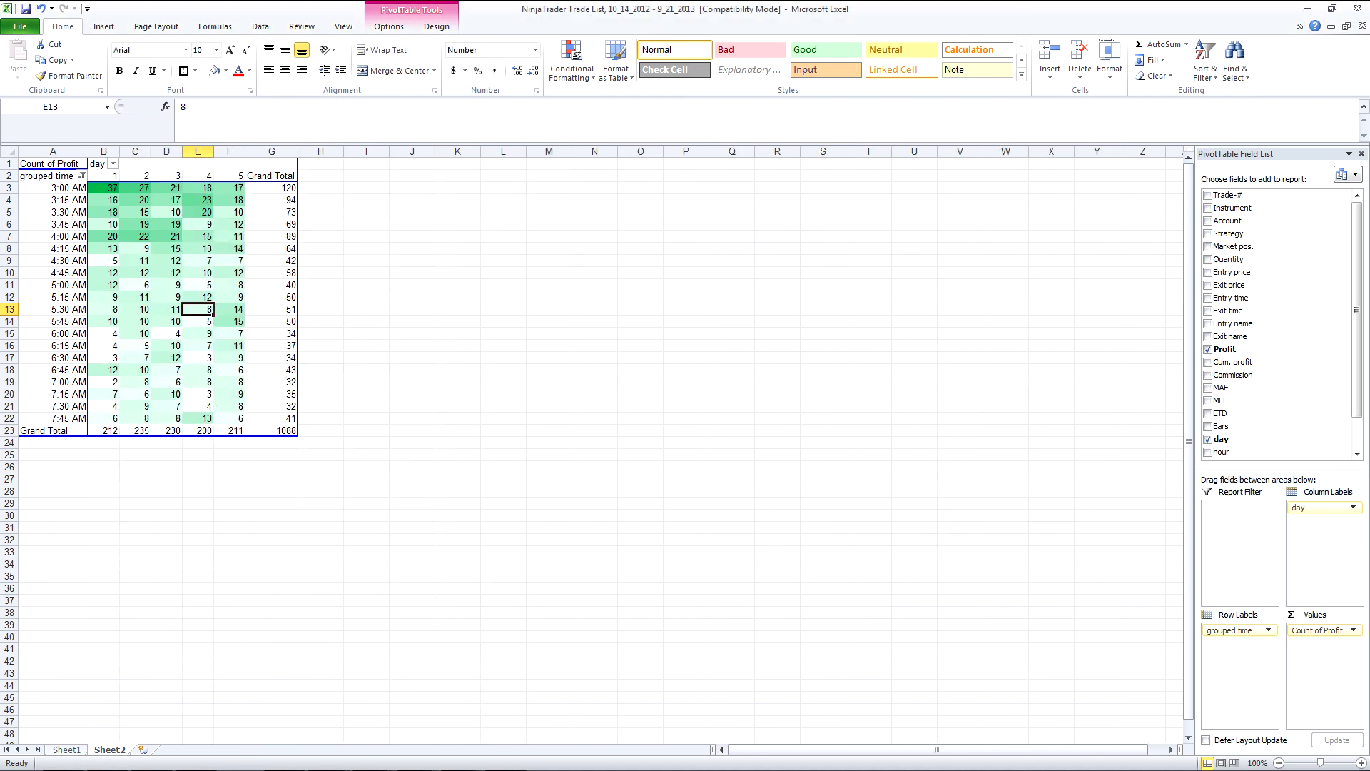
- Widen columns B through F once more and check the trade counts for day 4 at 6:00 AM and day 2 at 6:15 AM
left_click_drag(104, 151, 270, 151)
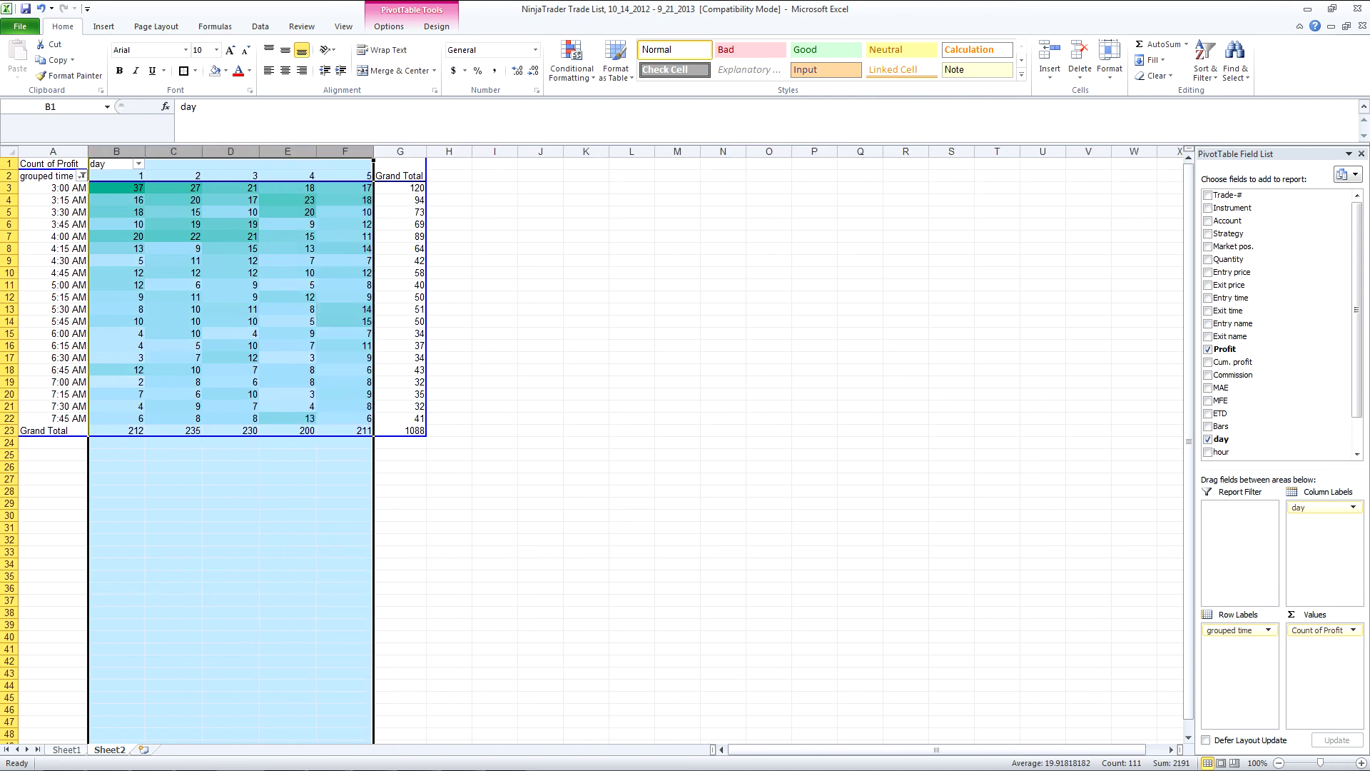
left_click(287, 333)
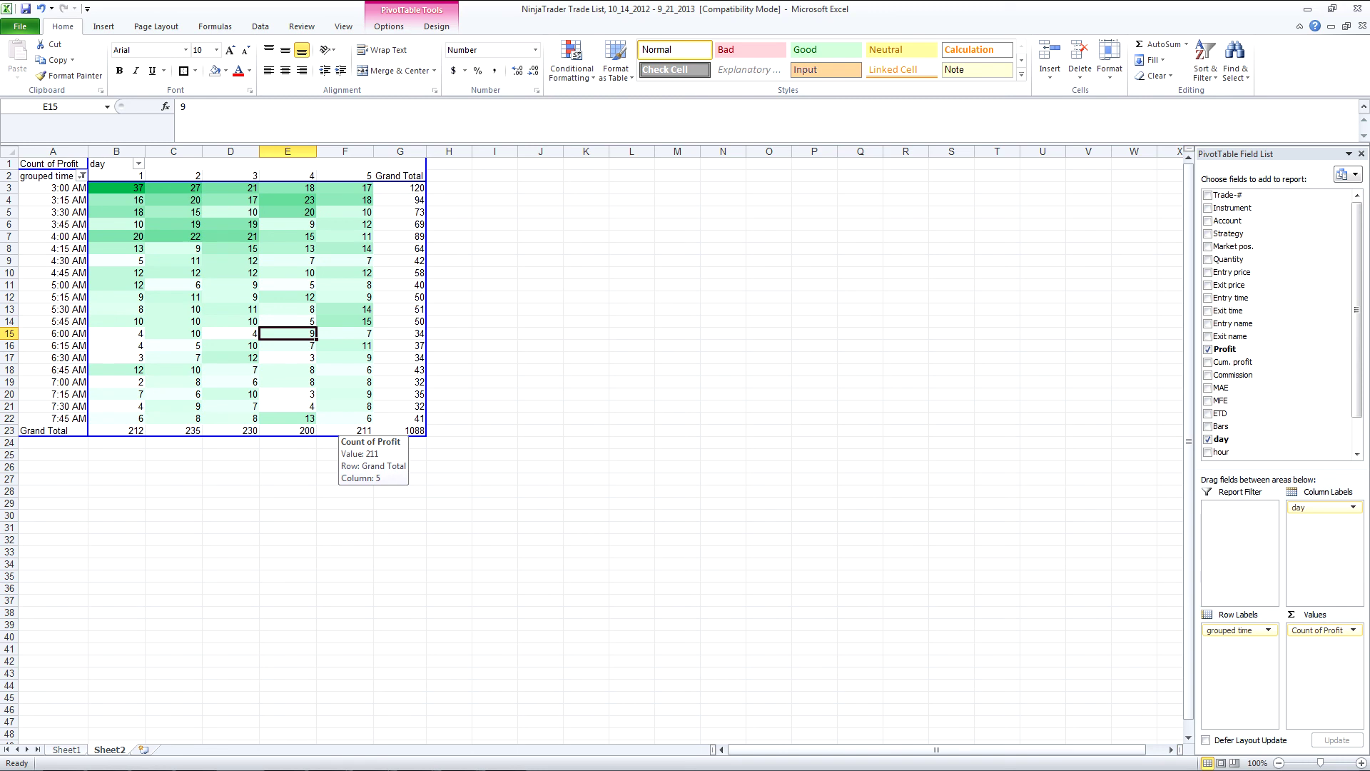
left_click(53, 307)
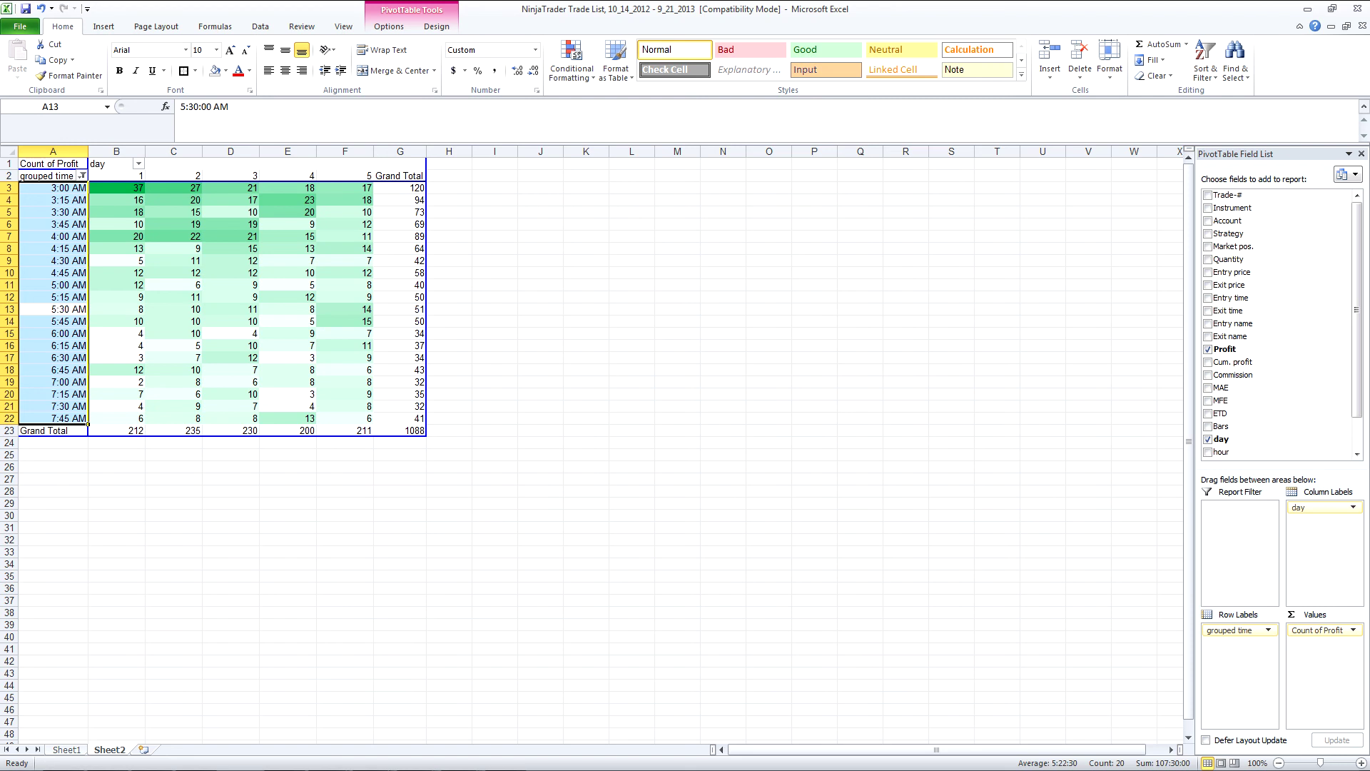
left_click(173, 346)
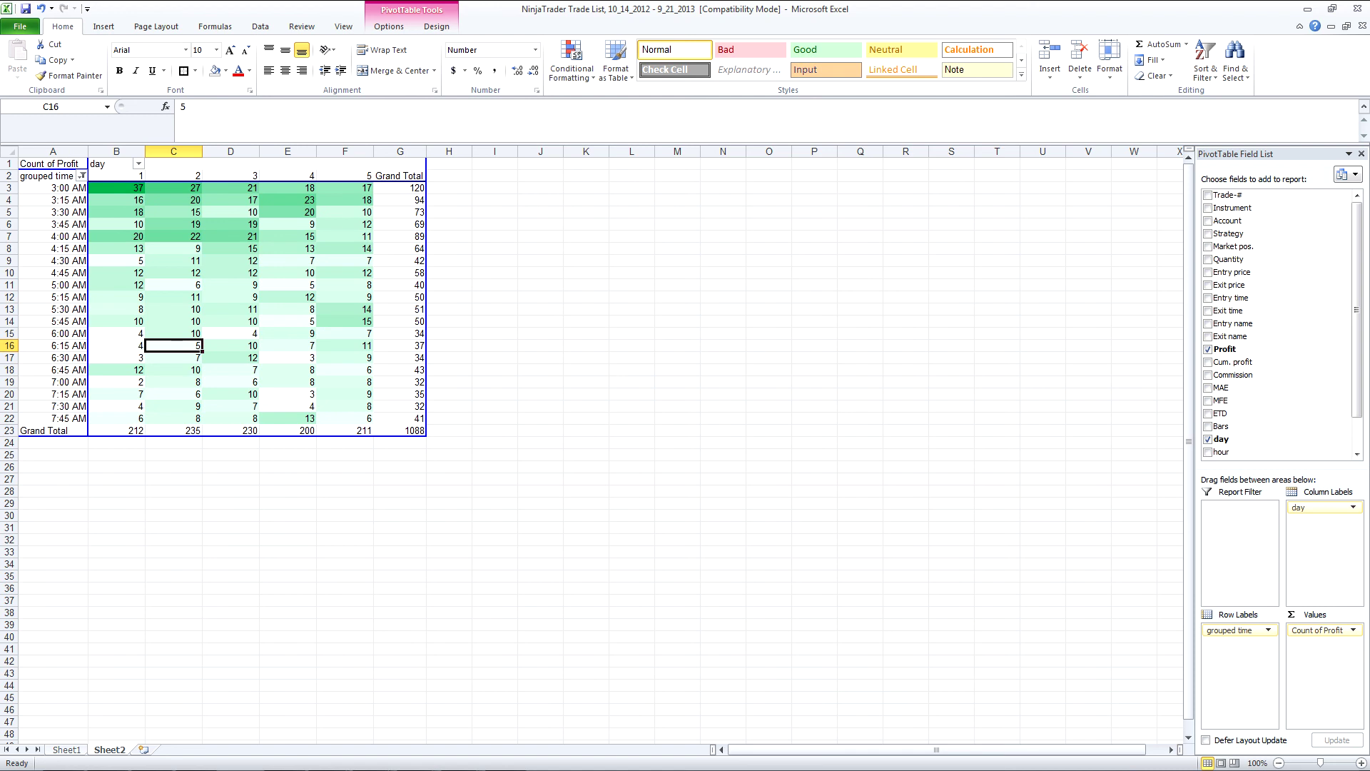